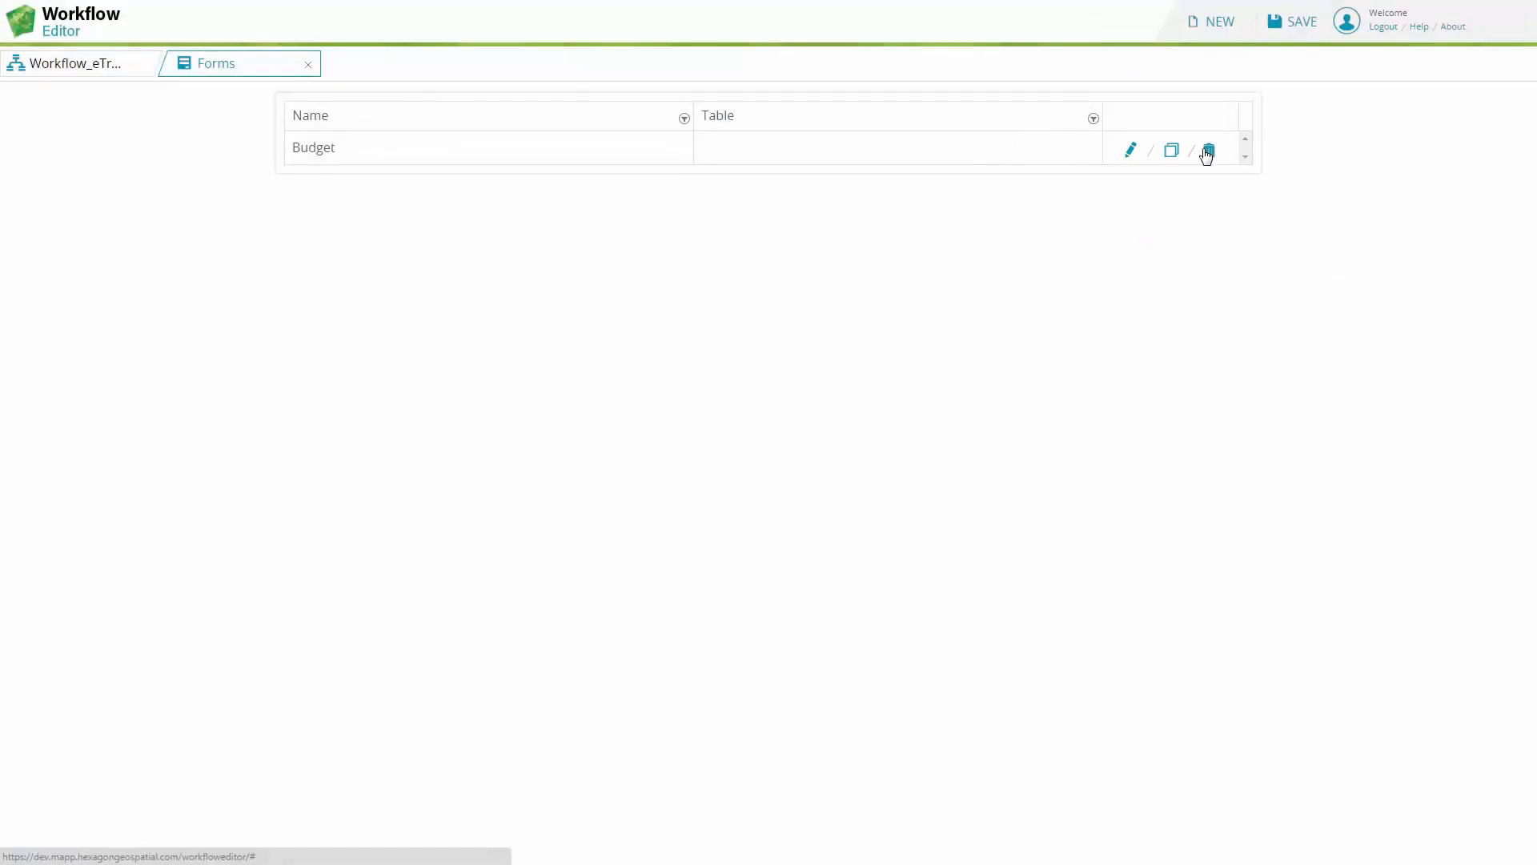
- Create a new form and name it VoteCitywide
{"action": "left_click", "coordinate": [1217, 24]}
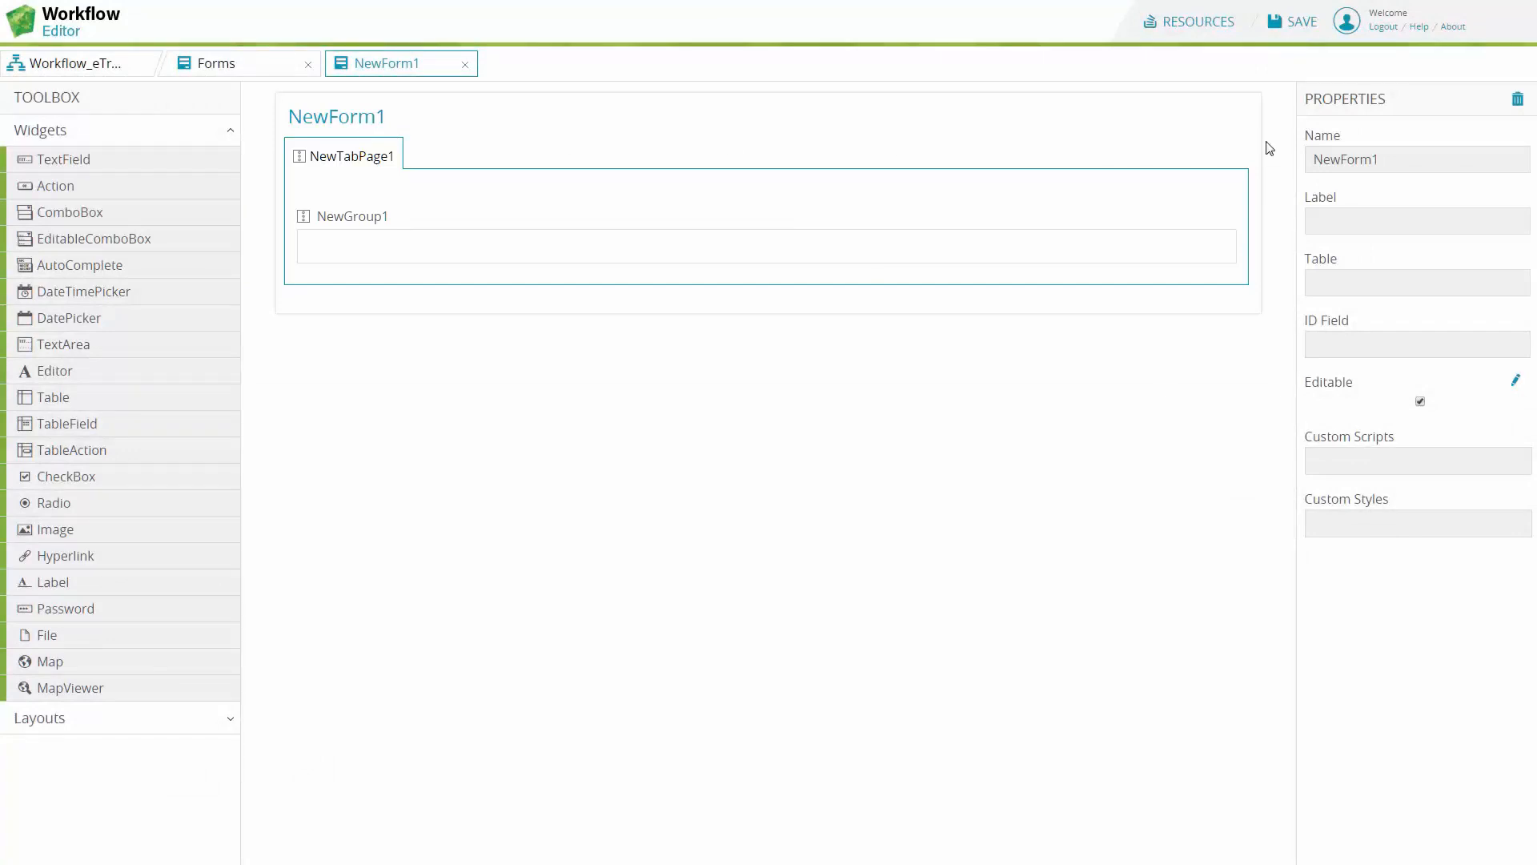
{"action": "double_click", "coordinate": [1411, 160]}
{"action": "type", "text": "VoteCitywide"}
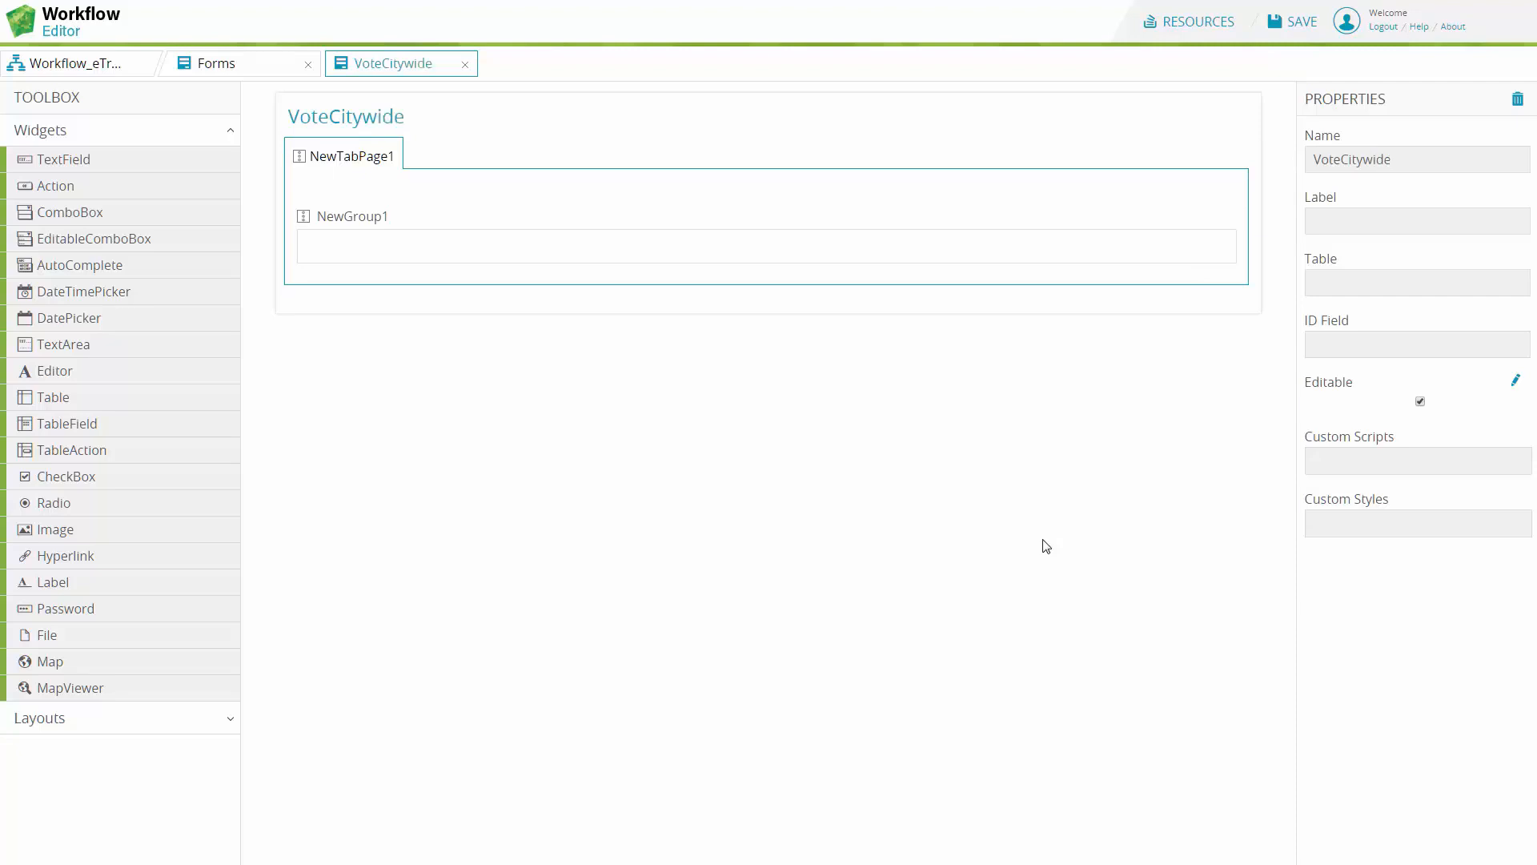
- Link the form to the table sec_user with email as its ID field
{"action": "left_click", "coordinate": [1348, 285]}
{"action": "type", "text": "sec_user"}
{"action": "left_click", "coordinate": [1345, 342]}
{"action": "type", "text": "email"}
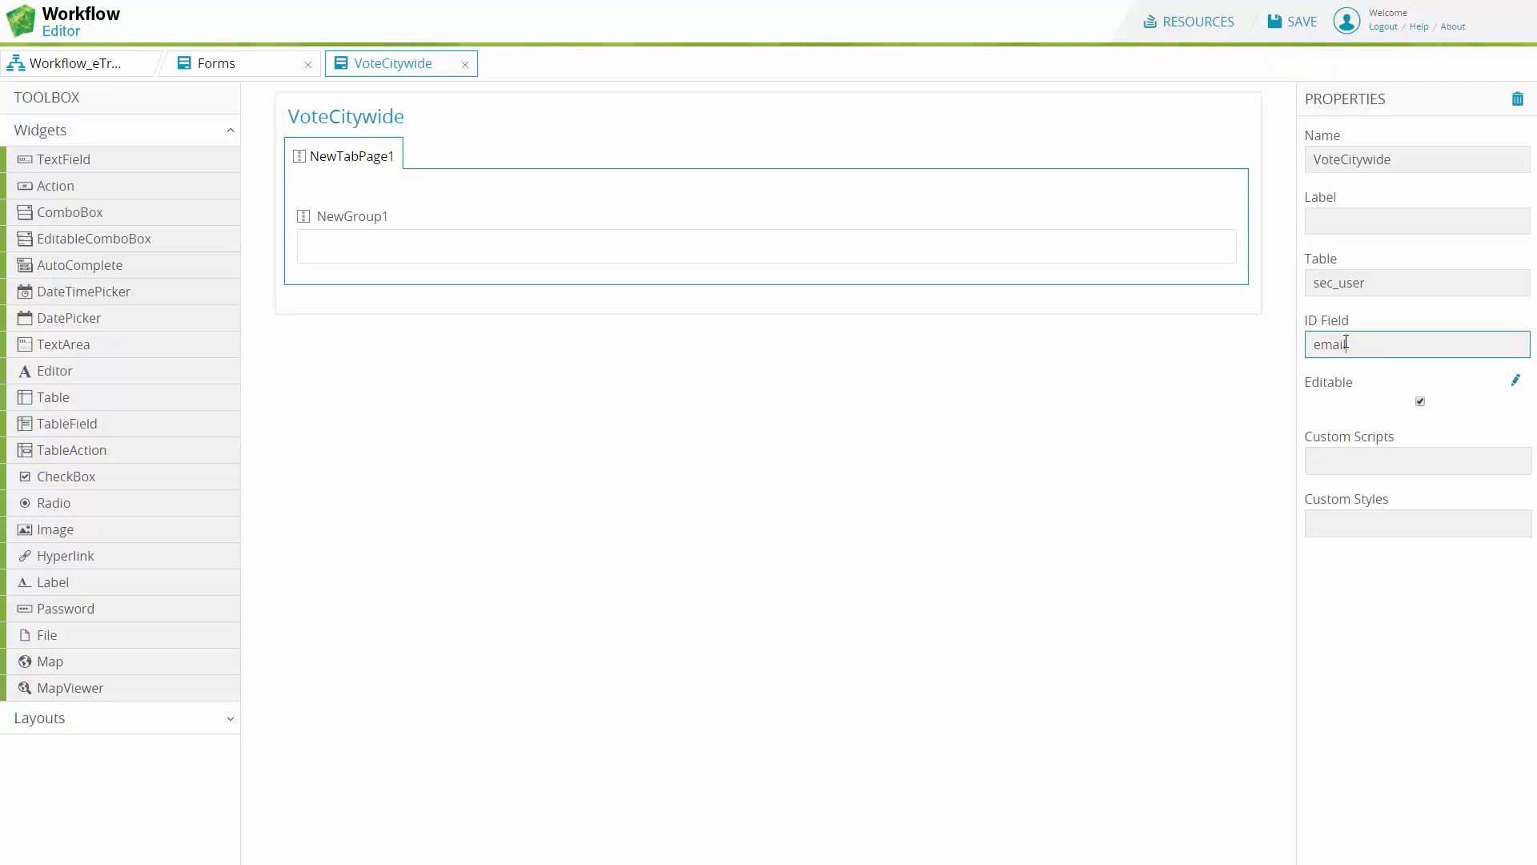
- Rename the form's tab page as VotingTab and give it the label General
{"action": "left_click", "coordinate": [300, 159]}
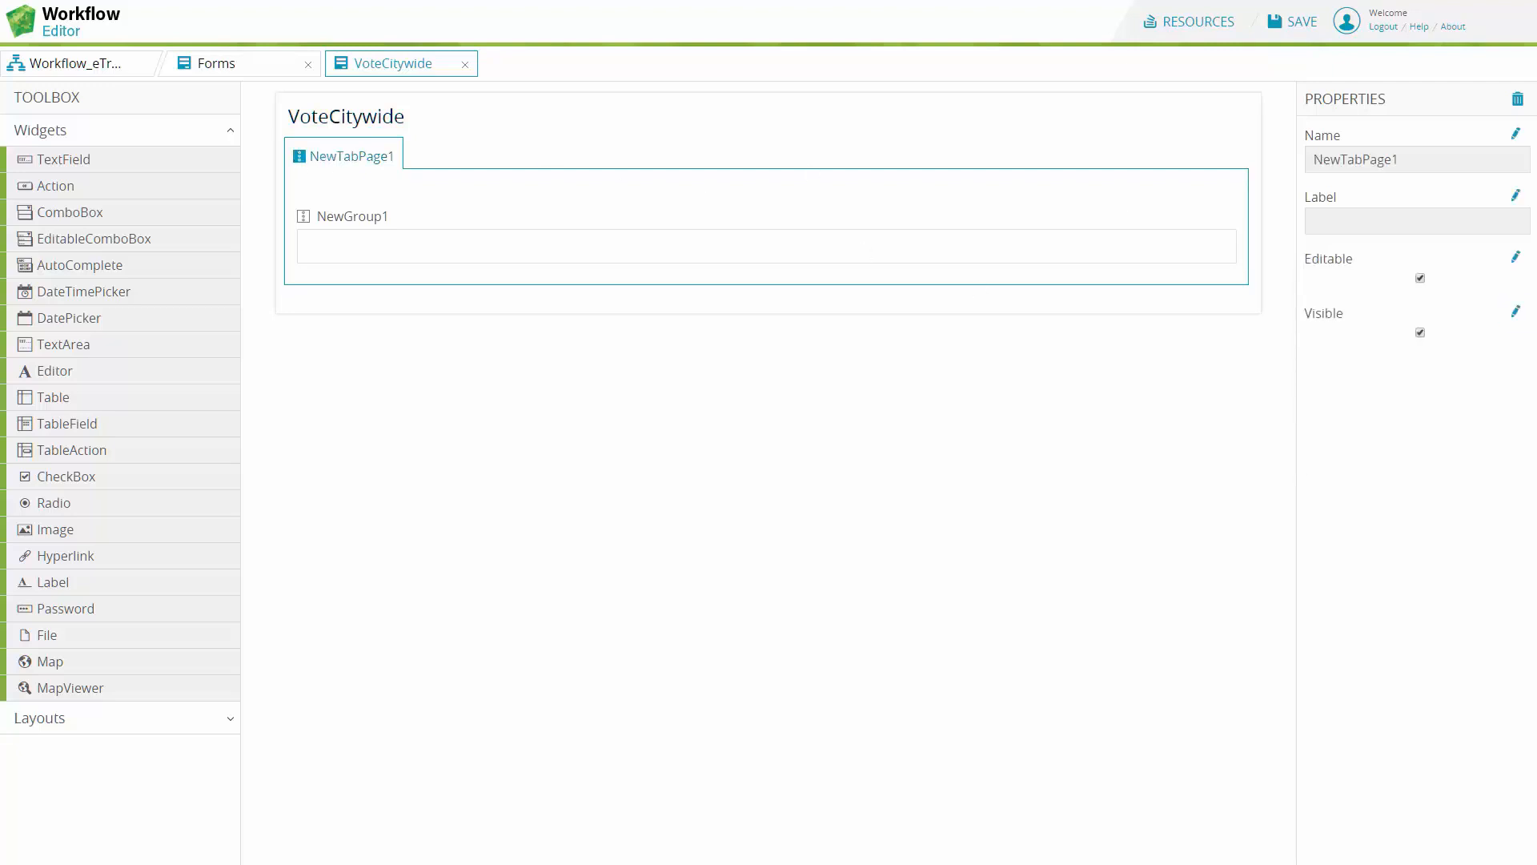
{"action": "left_click_drag", "start_coordinate": [1412, 158], "coordinate": [1278, 156]}
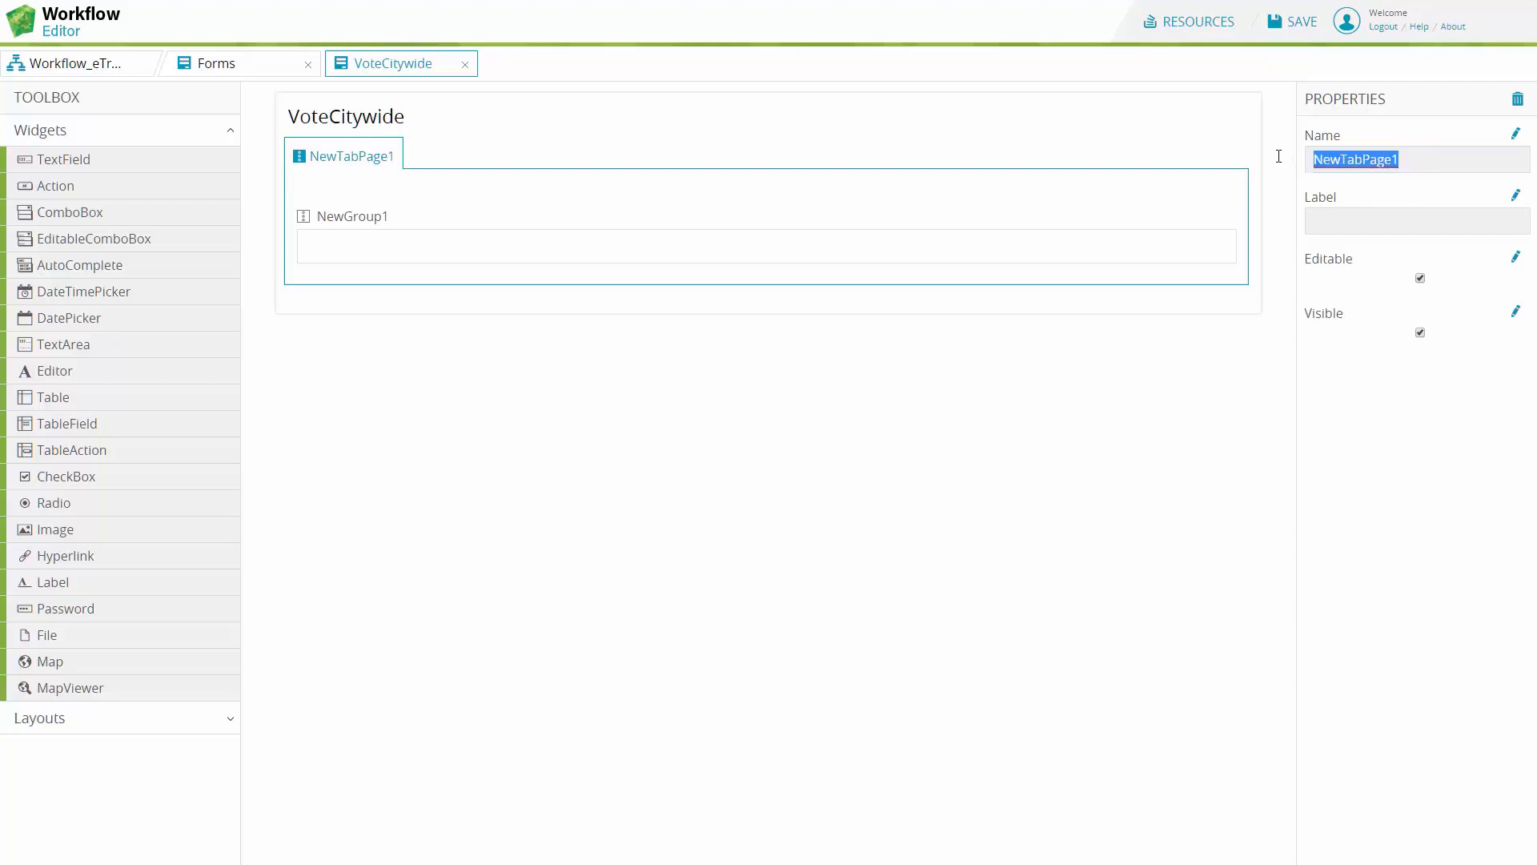
{"action": "type", "text": "VotingTab"}
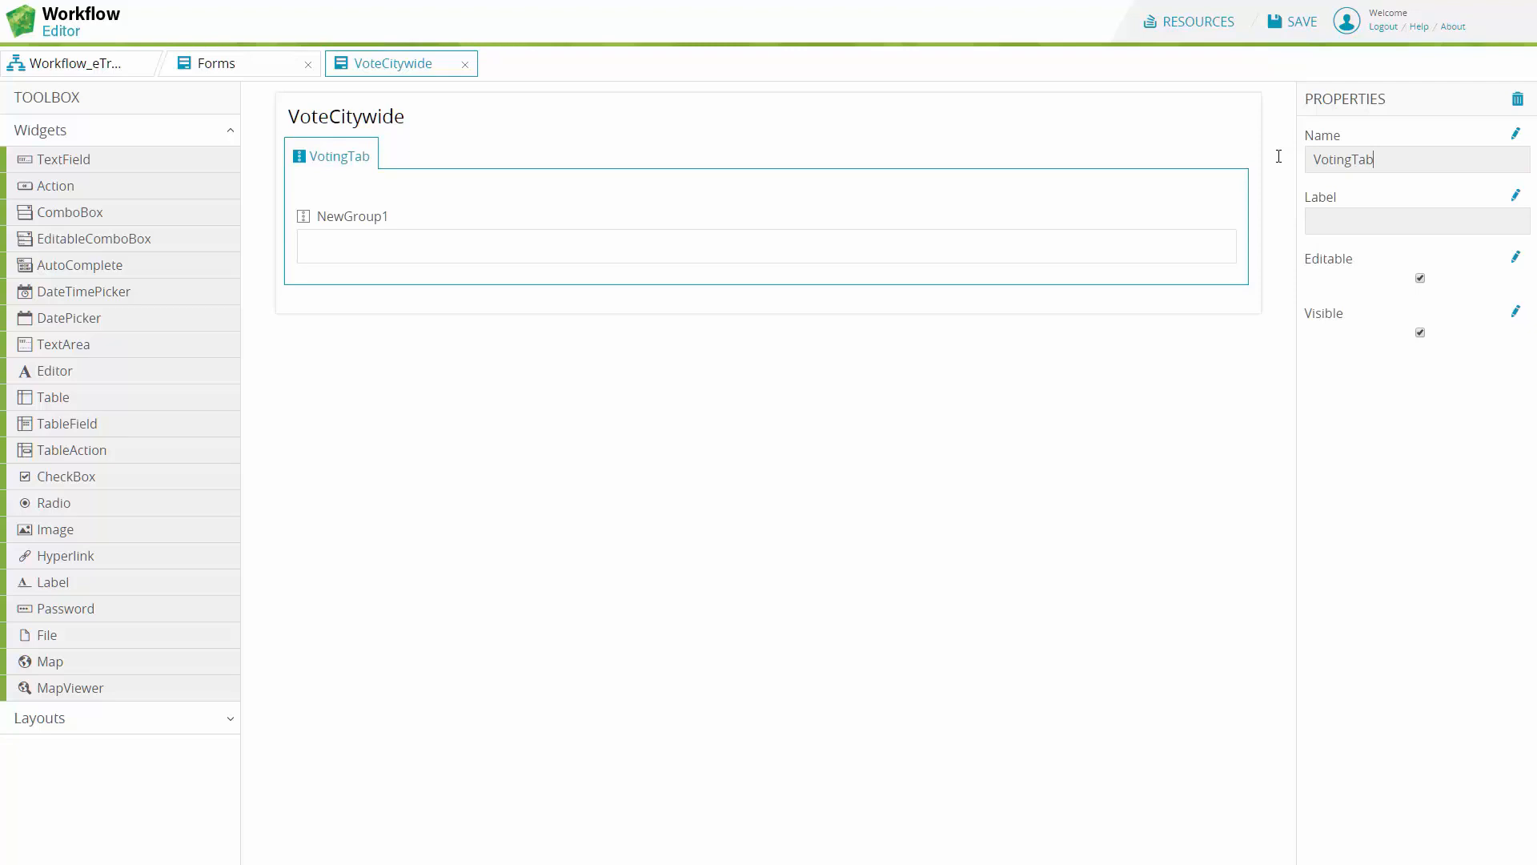
{"action": "key", "text": "Tab"}
{"action": "type", "text": "General"}
- Rename the group as VotingGroup and label it "Please vote for your favourite project (You have 3 votes)"
{"action": "left_click", "coordinate": [317, 218]}
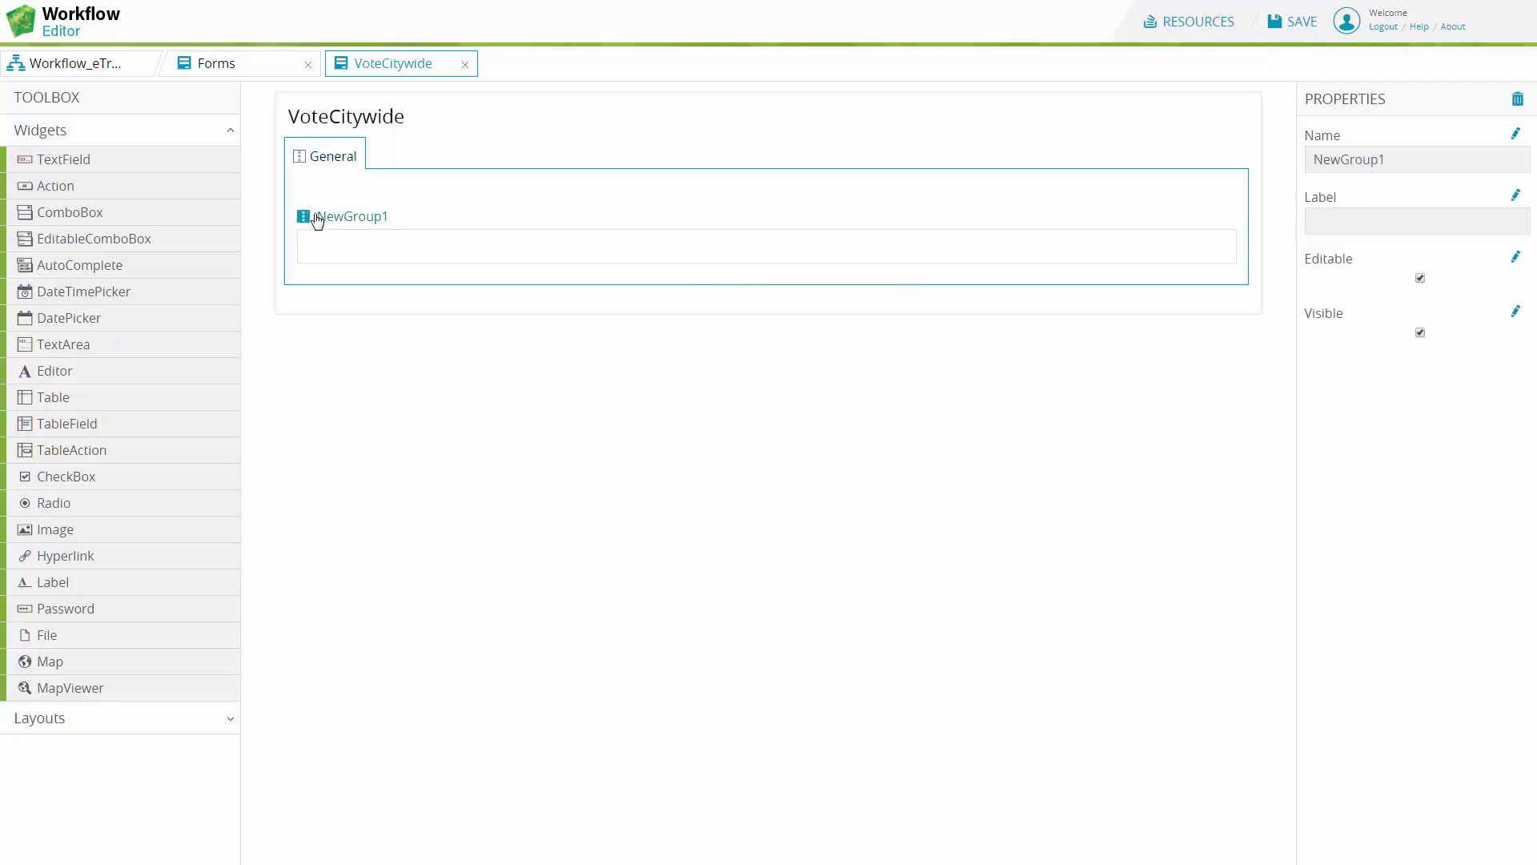
{"action": "left_click", "coordinate": [1403, 161]}
{"action": "left_click_drag", "start_coordinate": [1404, 161], "coordinate": [1242, 165]}
{"action": "type", "text": "VotingGroup"}
{"action": "key", "text": "Tab"}
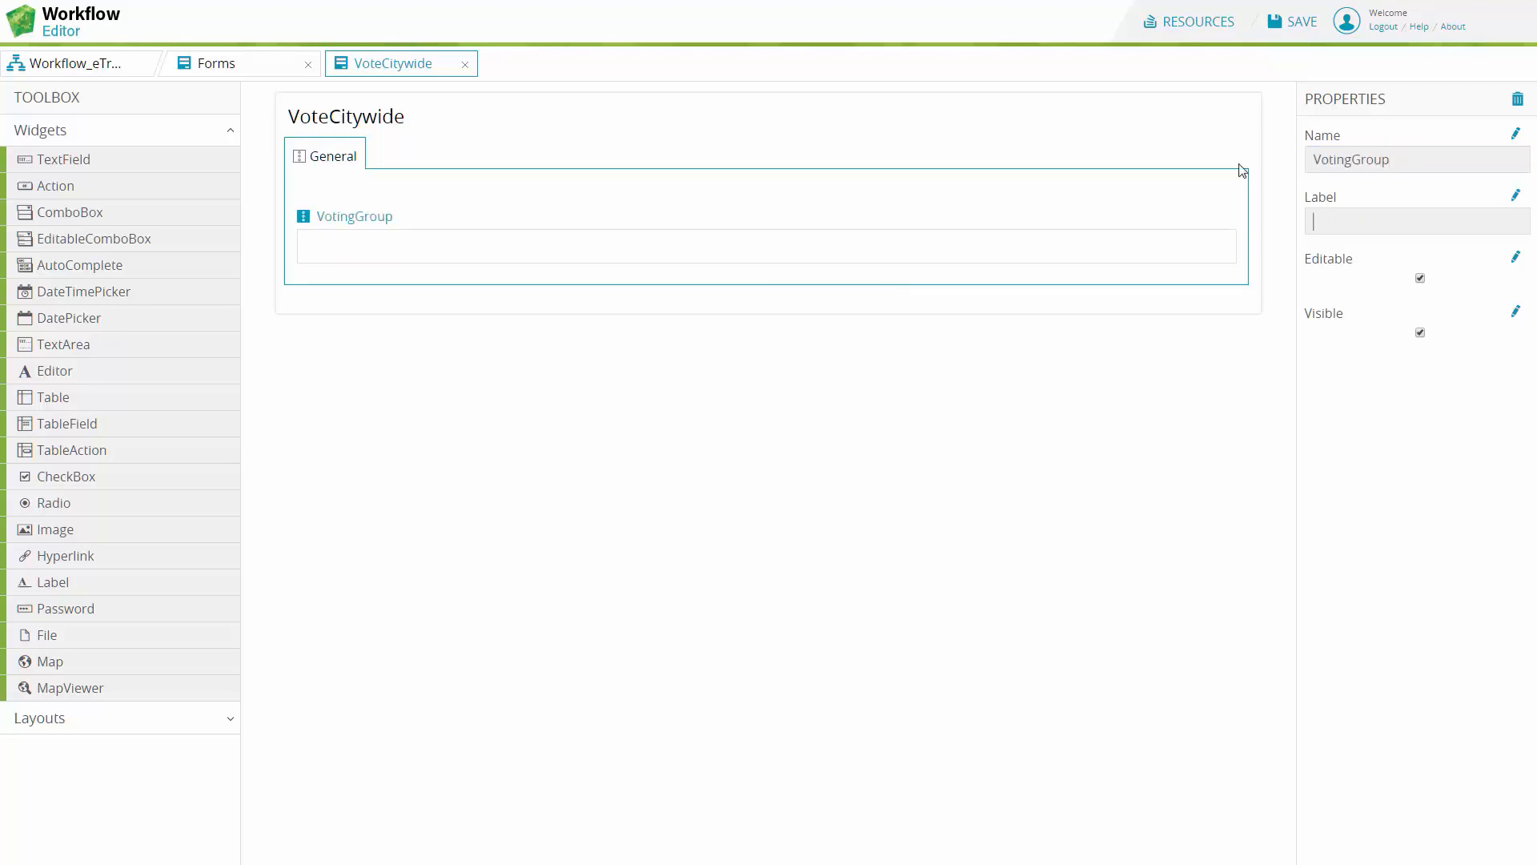
{"action": "type", "text": "Please vote for your favourite pro"}
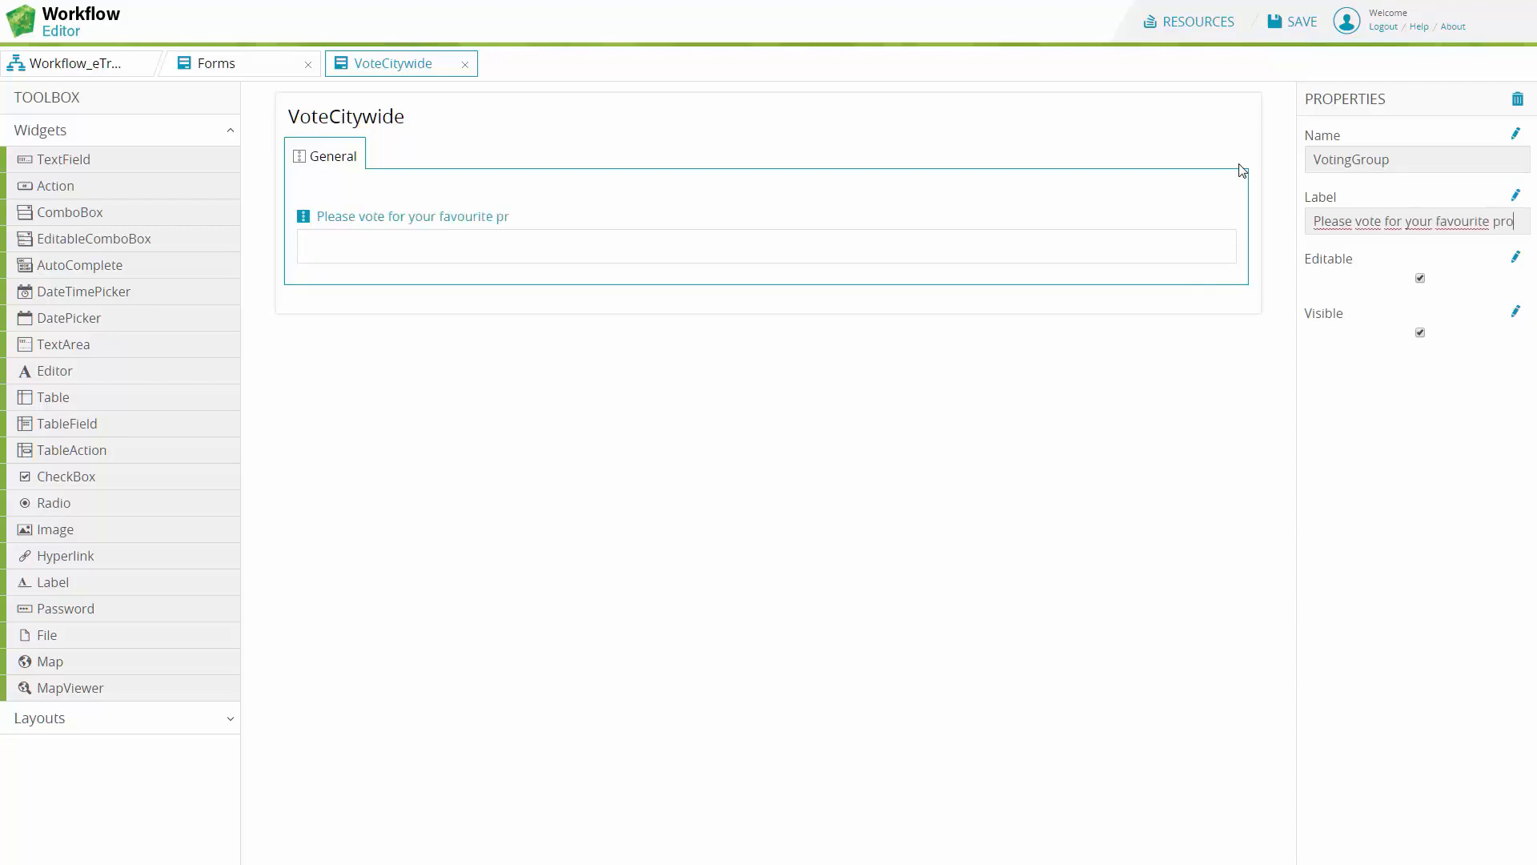
{"action": "type", "text": "ject (You have 3 votes)"}
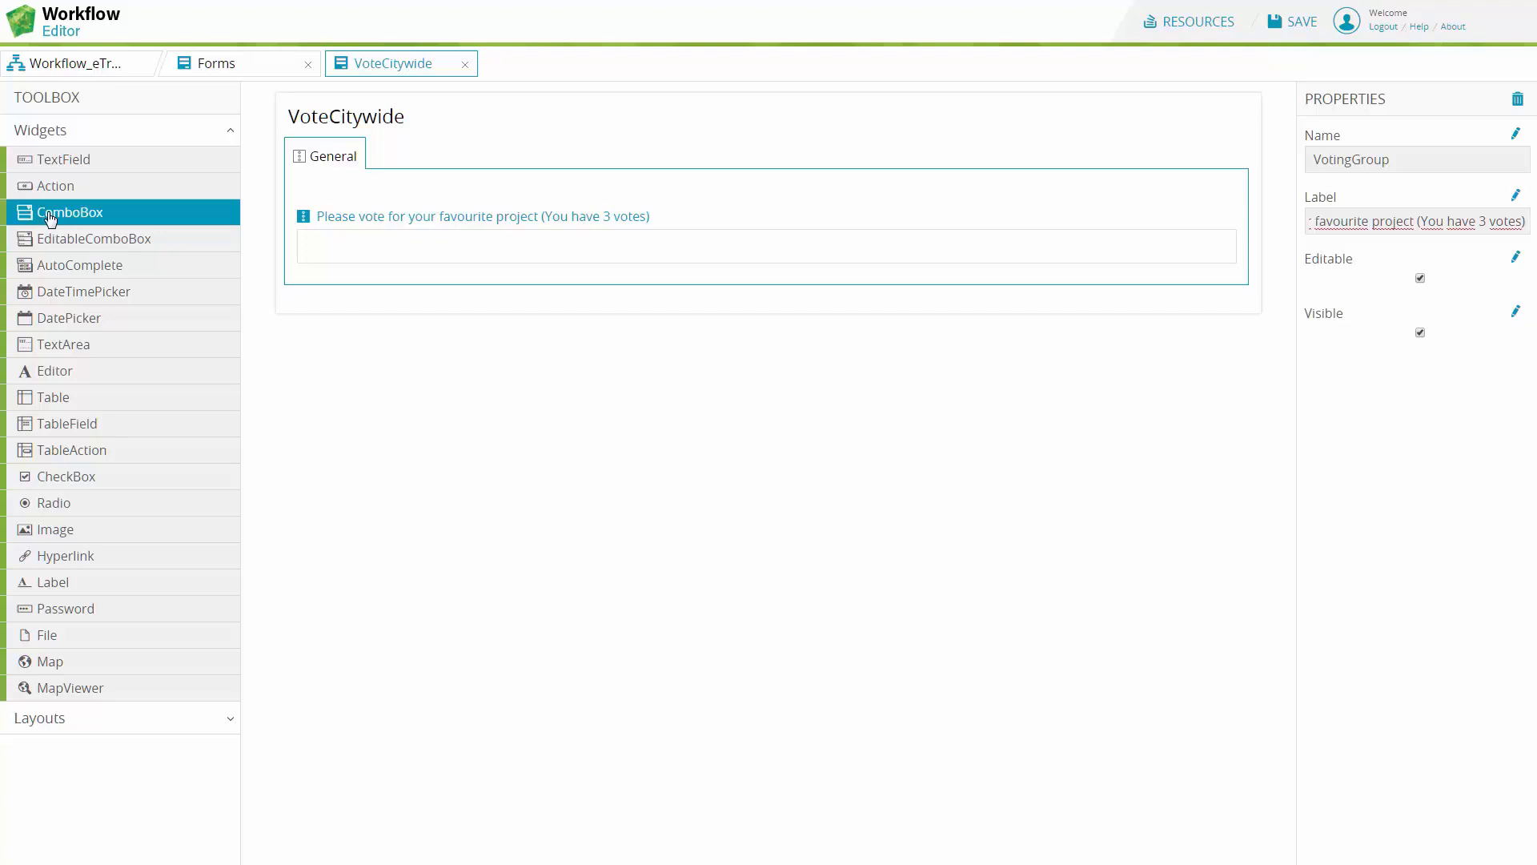
- Add combo boxes for the votes inside the voting group
{"action": "left_click_drag", "start_coordinate": [51, 217], "coordinate": [384, 253]}
{"action": "left_click_drag", "start_coordinate": [112, 220], "coordinate": [360, 346]}
{"action": "left_click_drag", "start_coordinate": [80, 217], "coordinate": [374, 398]}
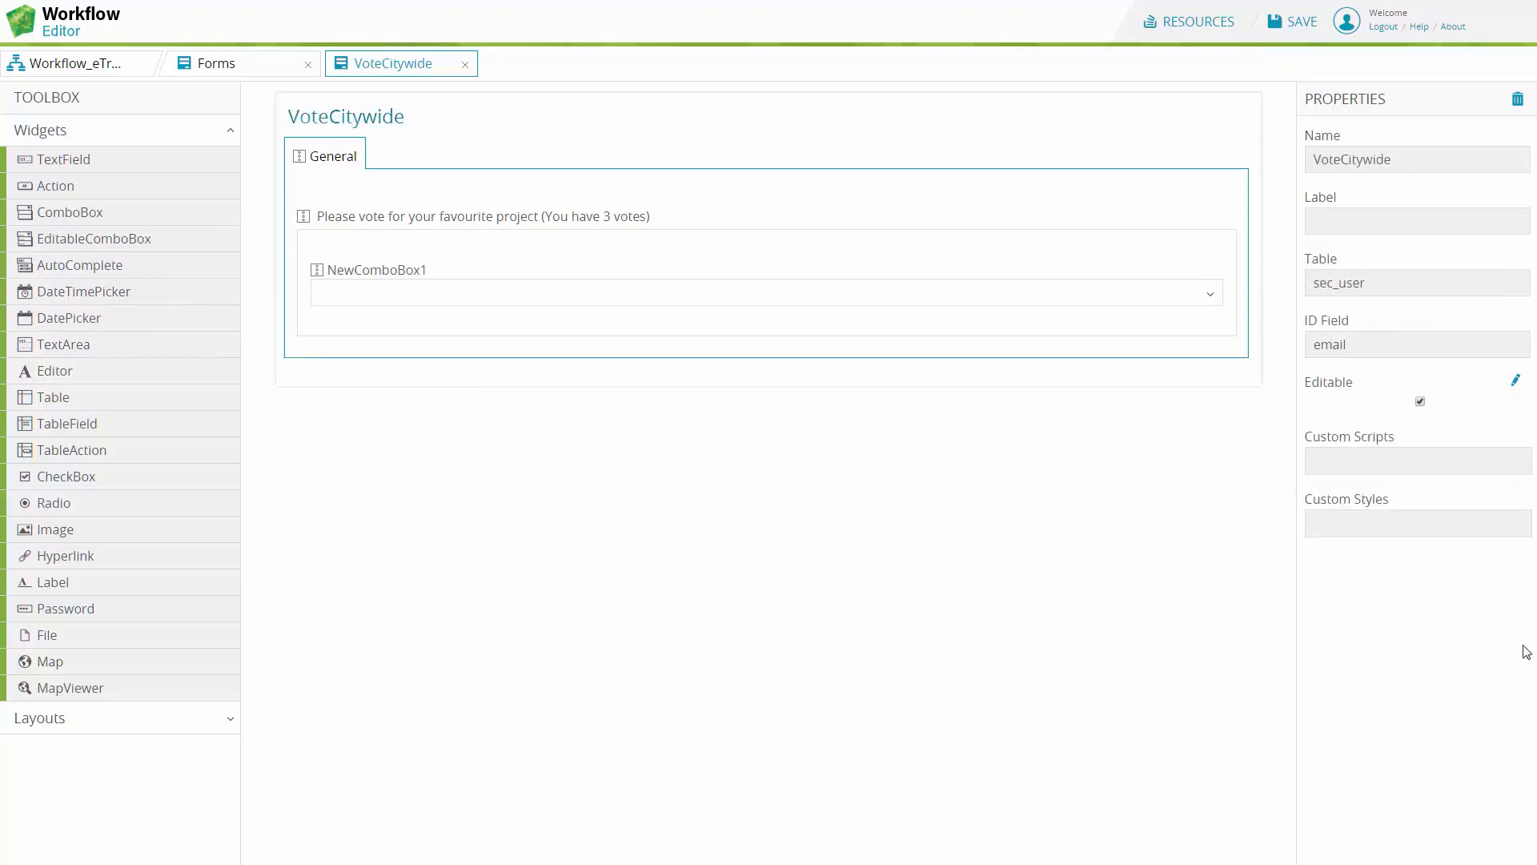
- Name the first combo box ProjectGrid1, label it First vote and set its datatype to number
{"action": "left_click", "coordinate": [318, 274]}
{"action": "left_click_drag", "start_coordinate": [1403, 159], "coordinate": [1192, 175]}
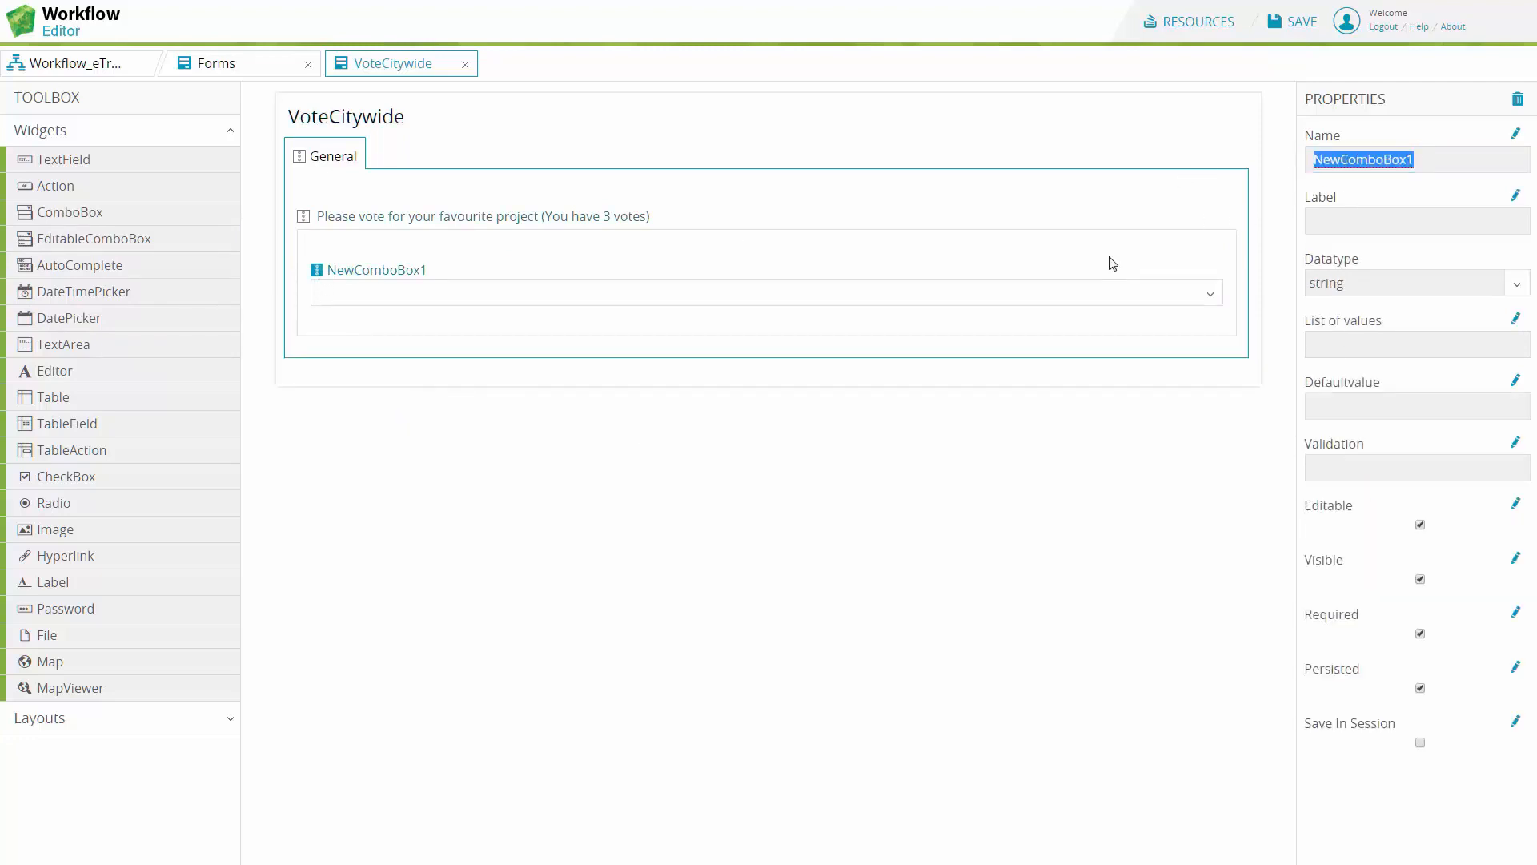
{"action": "type", "text": "Pro"}
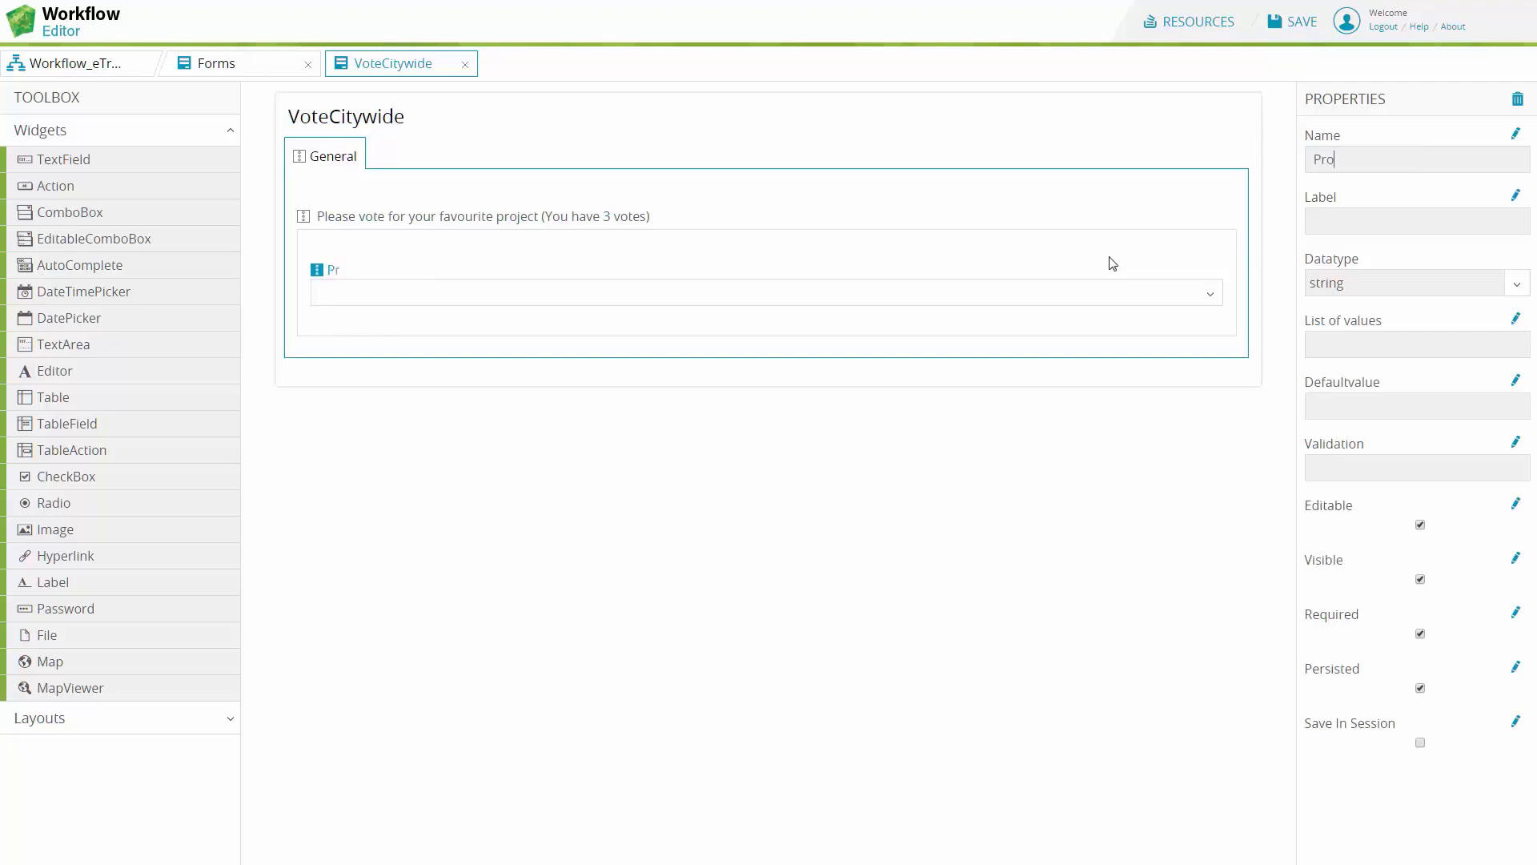
{"action": "type", "text": "jectGrid1"}
{"action": "key", "text": "Tab"}
{"action": "type", "text": "First vote"}
{"action": "left_click", "coordinate": [1483, 286]}
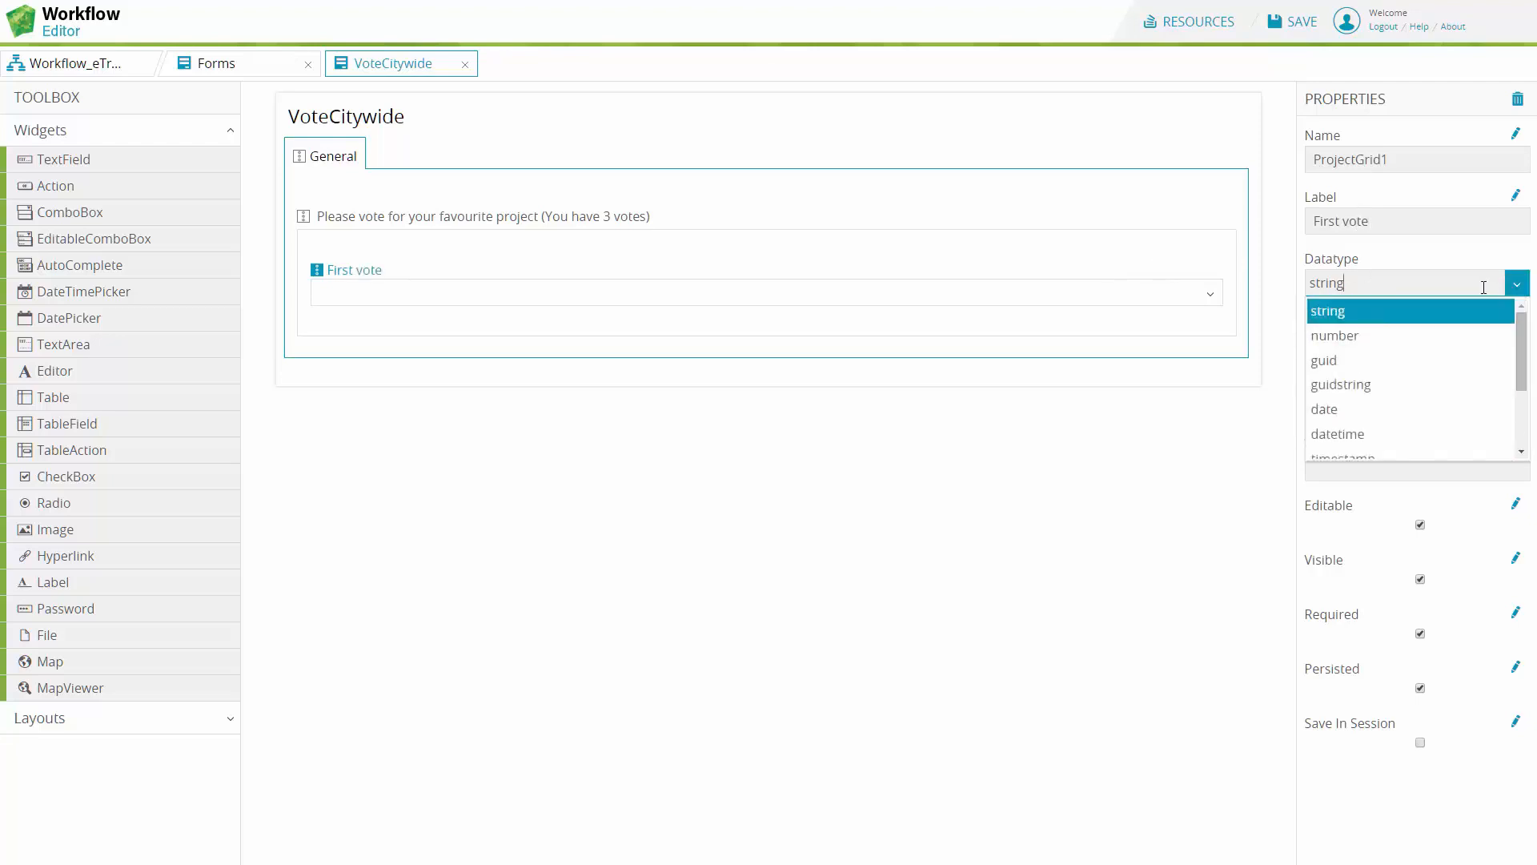
{"action": "left_click", "coordinate": [1348, 337]}
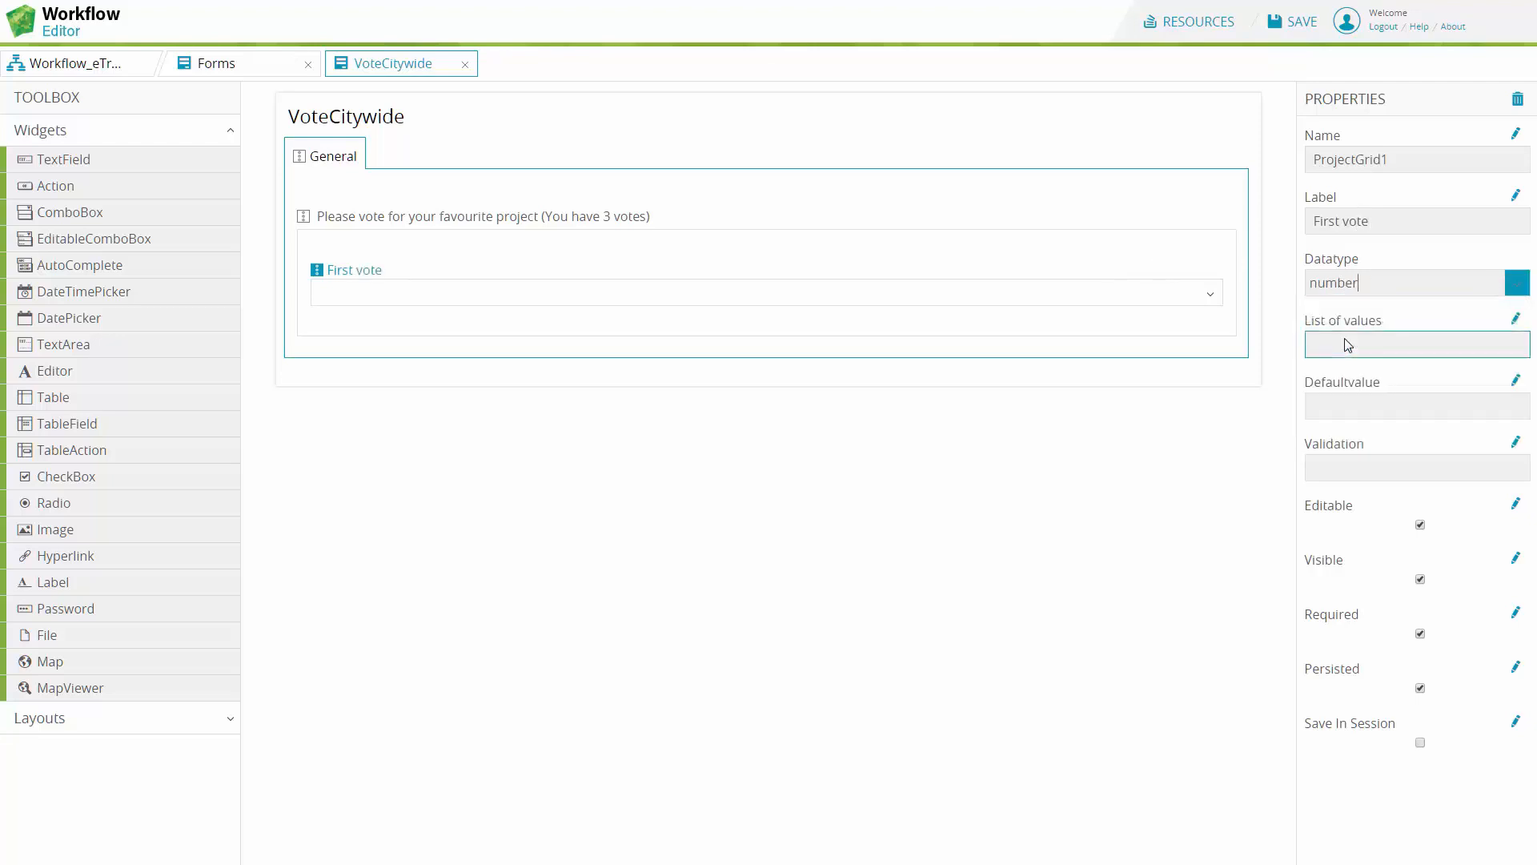
- Define the First vote list of values with the SQL query "Select gid, name From citywide"
{"action": "left_click", "coordinate": [1515, 320]}
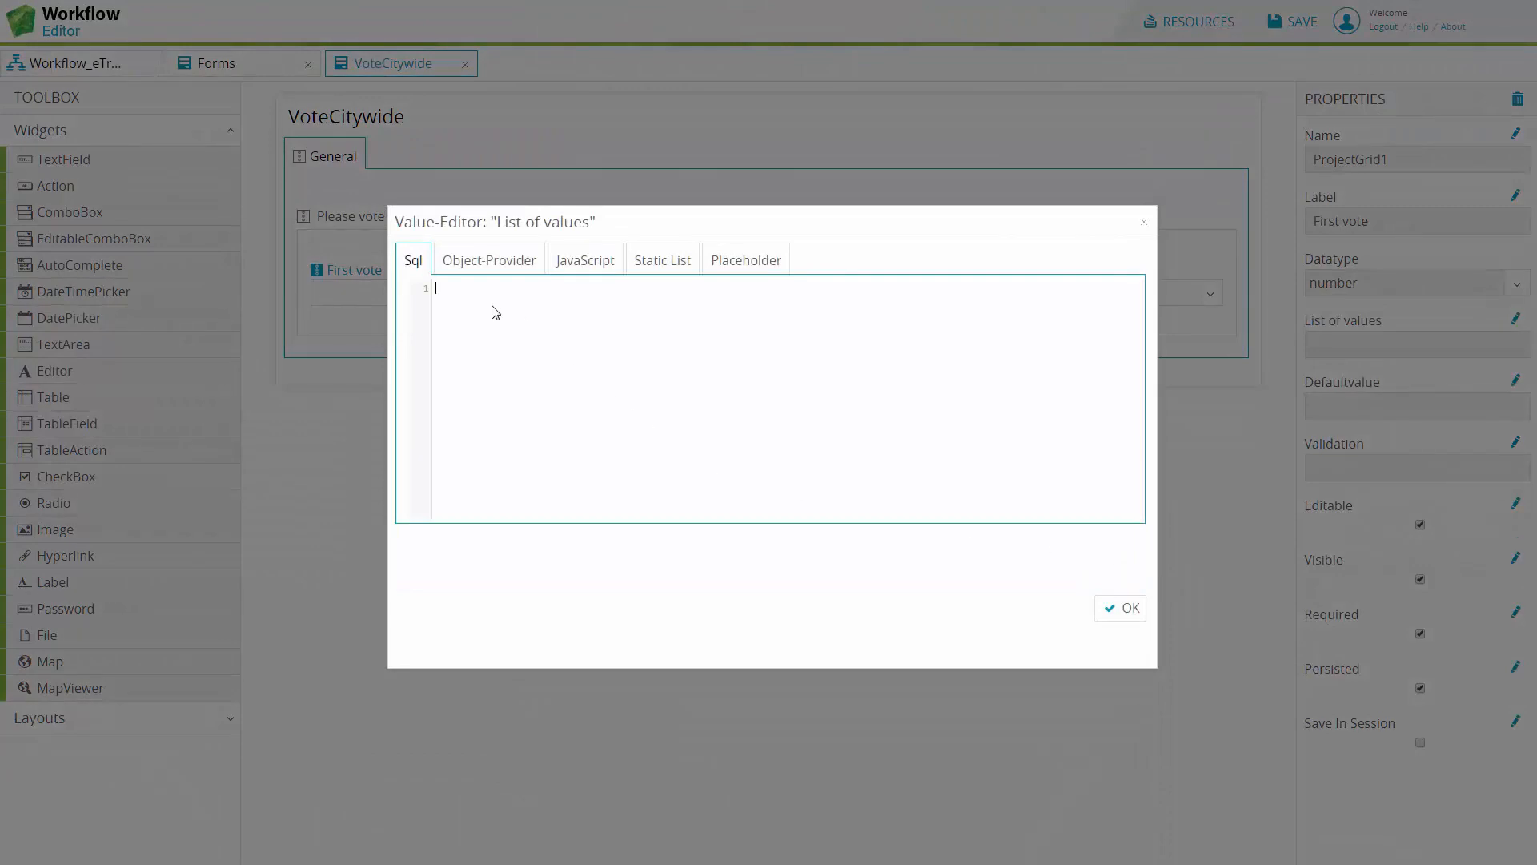
{"action": "left_click", "coordinate": [519, 309]}
{"action": "type", "text": "Select gid, name From citywide"}
{"action": "left_click", "coordinate": [1114, 610]}
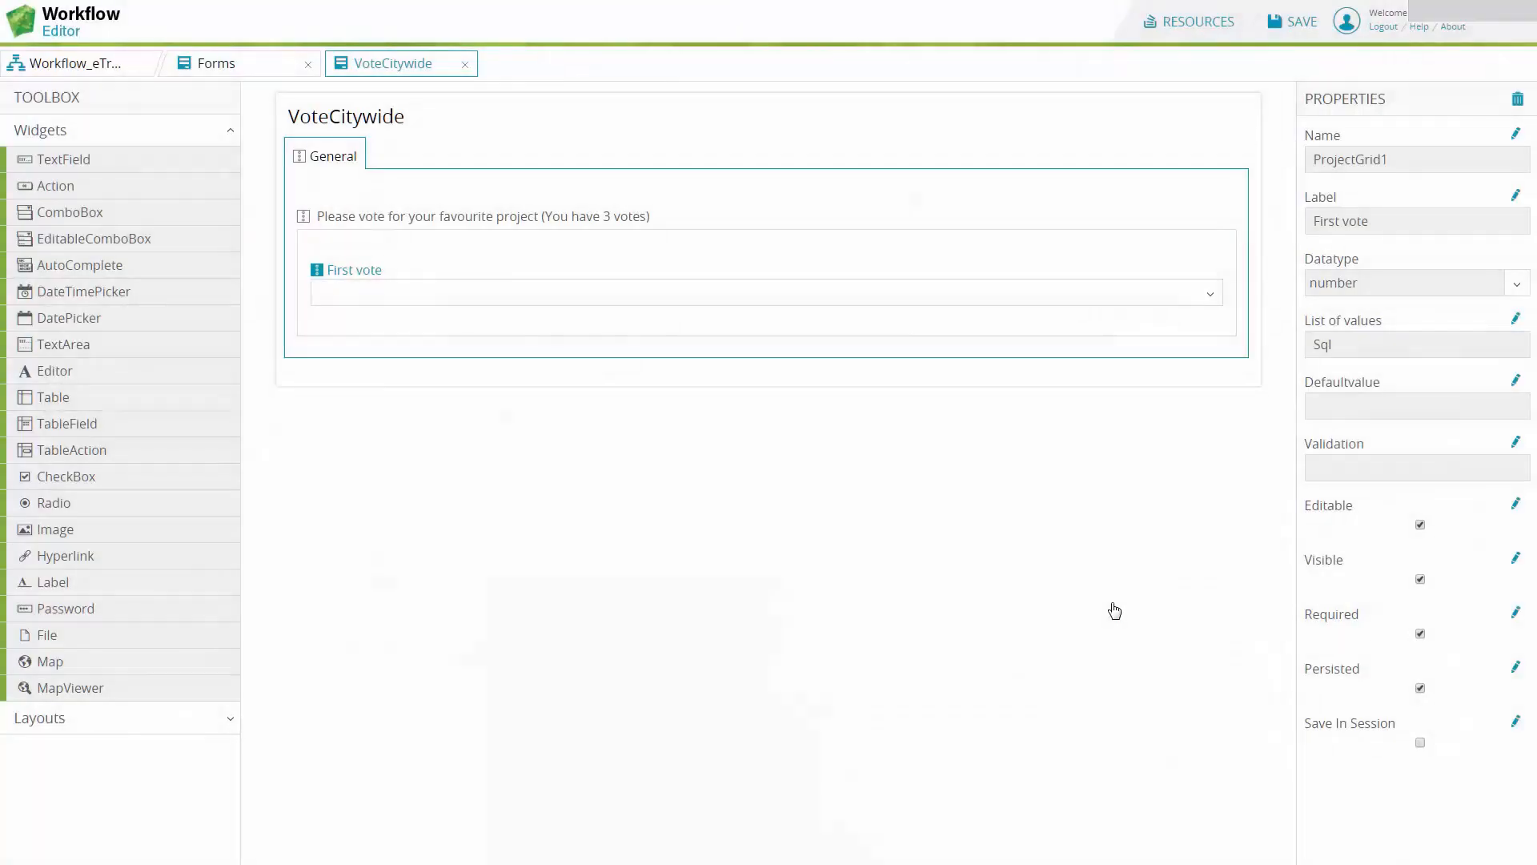
- Add a combo box below First vote, named ProjectGrid2, labelled Second vote, with datatype number
{"action": "left_click_drag", "start_coordinate": [88, 217], "coordinate": [416, 341]}
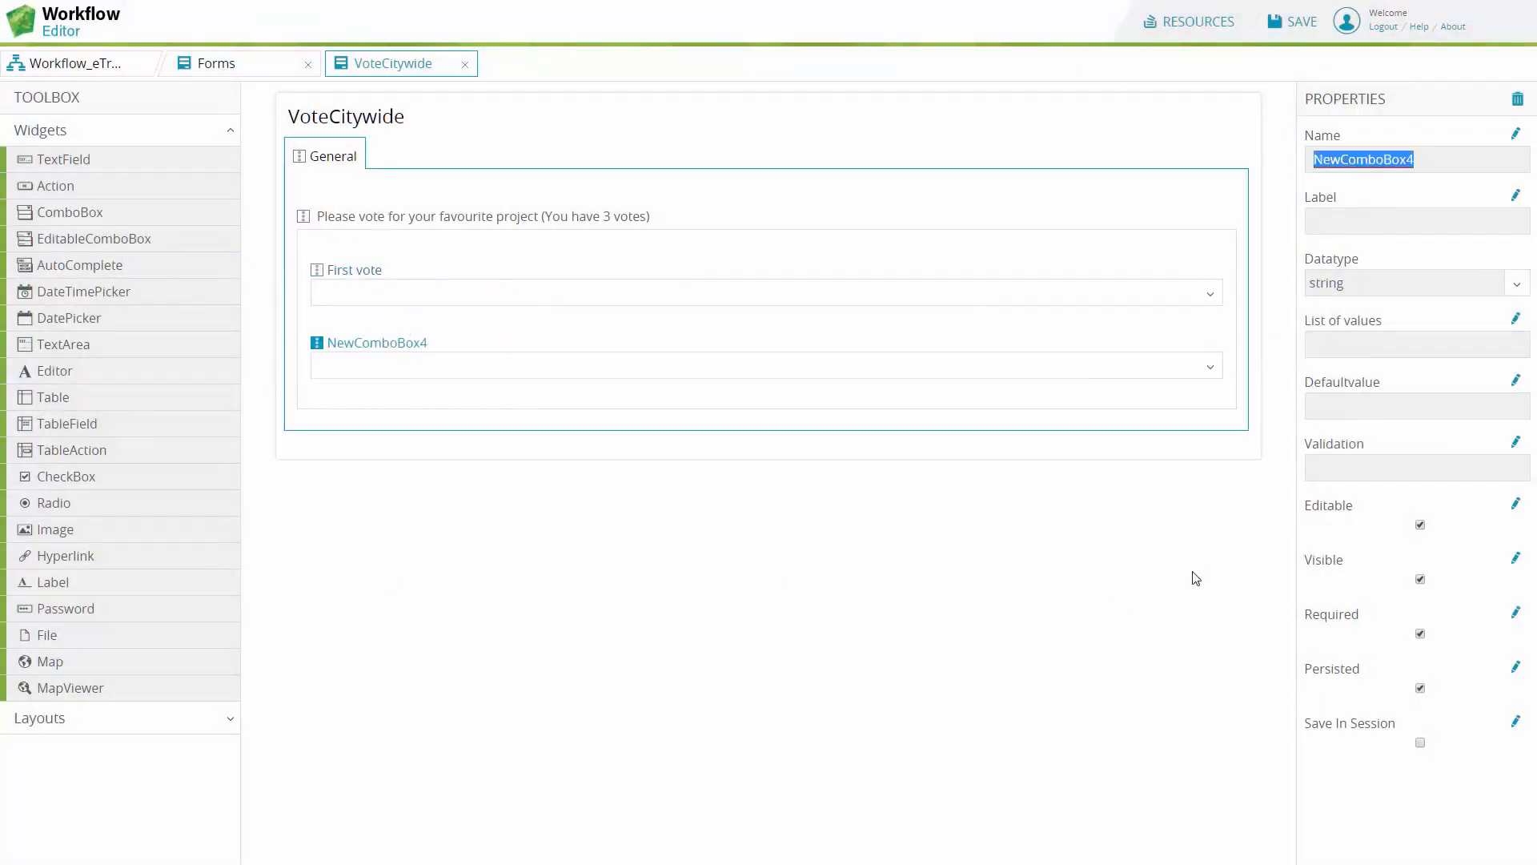
{"action": "type", "text": "ProjectGrid2"}
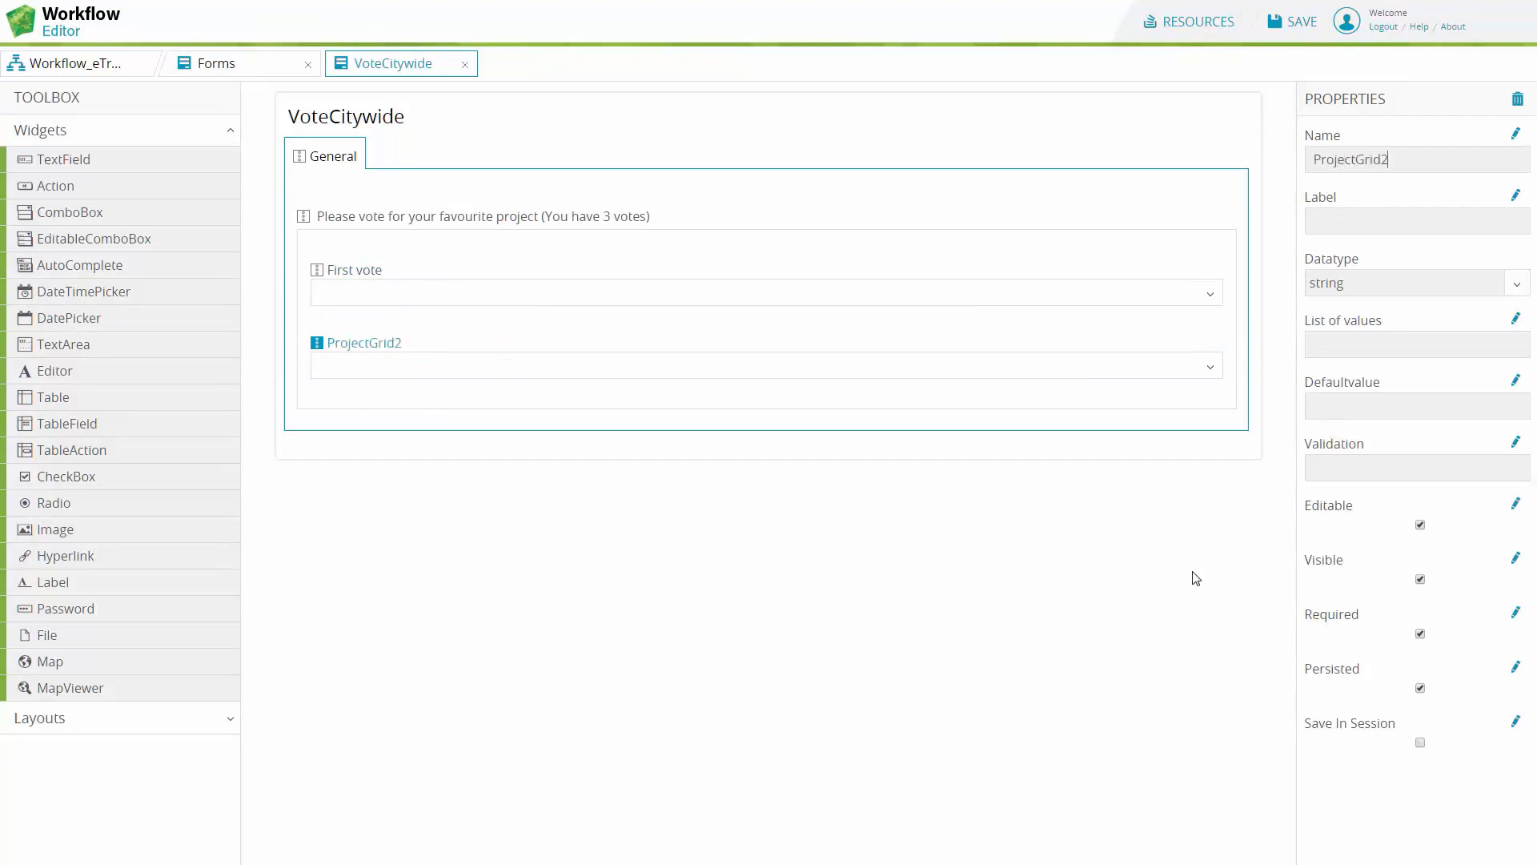
{"action": "key", "text": "Tab"}
{"action": "type", "text": "Second vote"}
{"action": "left_click", "coordinate": [1517, 283]}
{"action": "left_click", "coordinate": [1360, 340]}
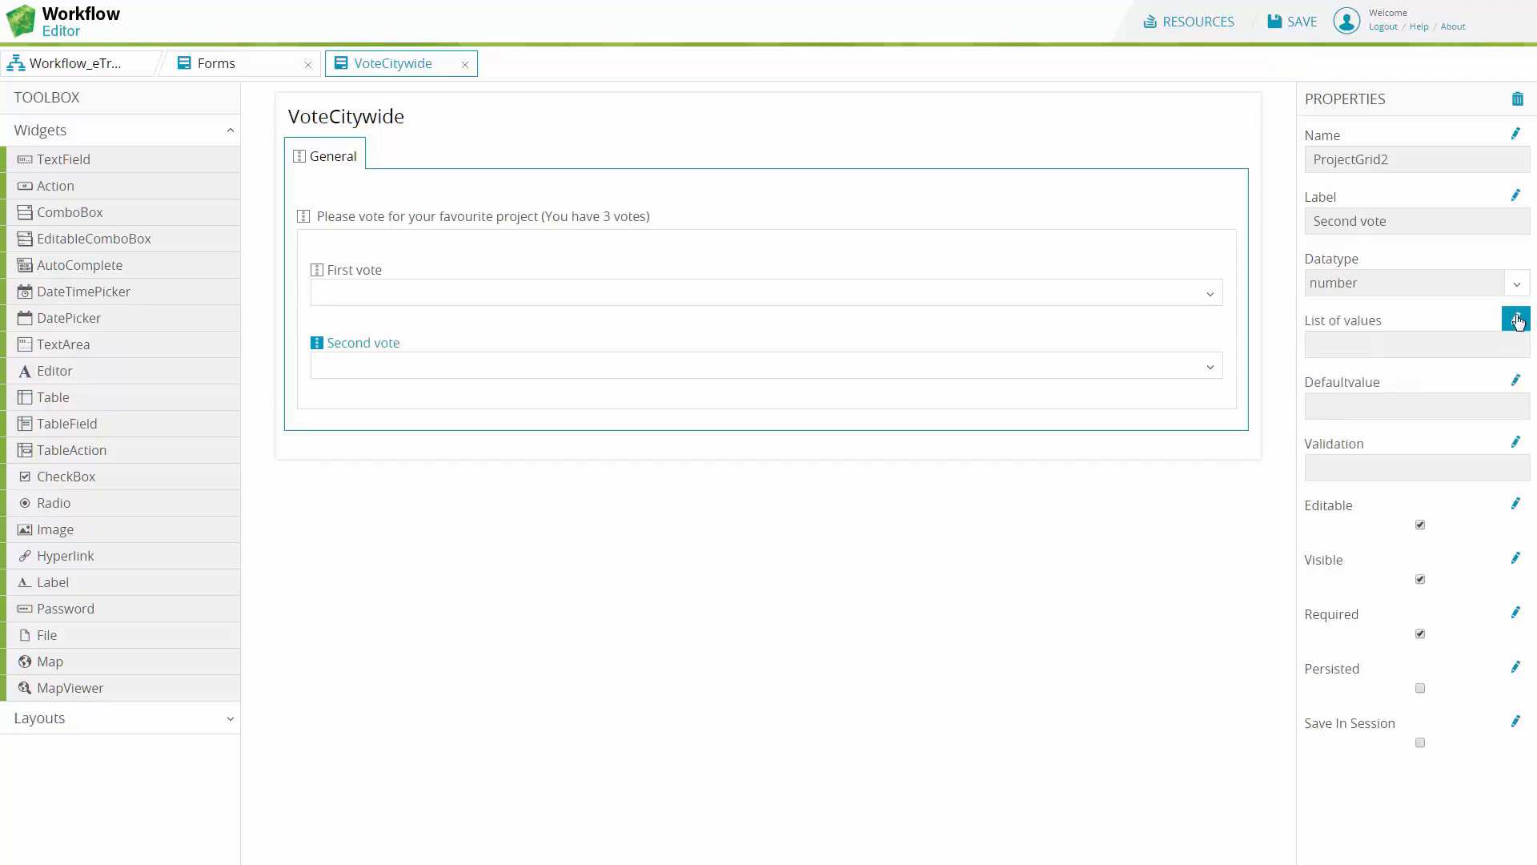
- Define the Second vote list of values with the SQL query "Select gid, name From citywide where gid != {Form.ProjectGrid1}"
{"action": "left_click", "coordinate": [1517, 320]}
{"action": "left_click", "coordinate": [1072, 358]}
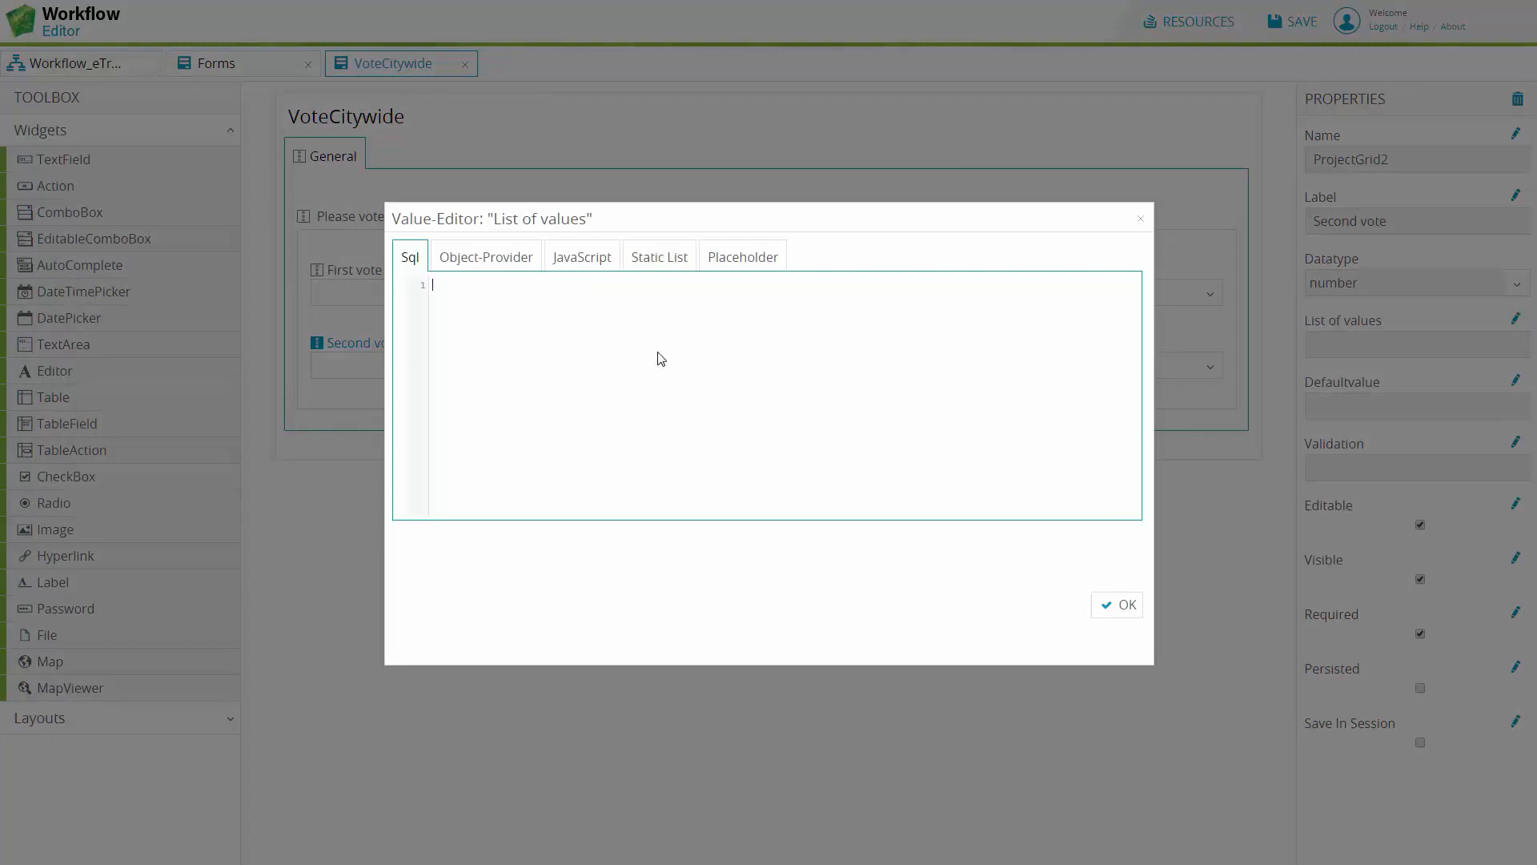
{"action": "type", "text": "Select gid, name From citywide where gid != {Form.ProjectGrid1}"}
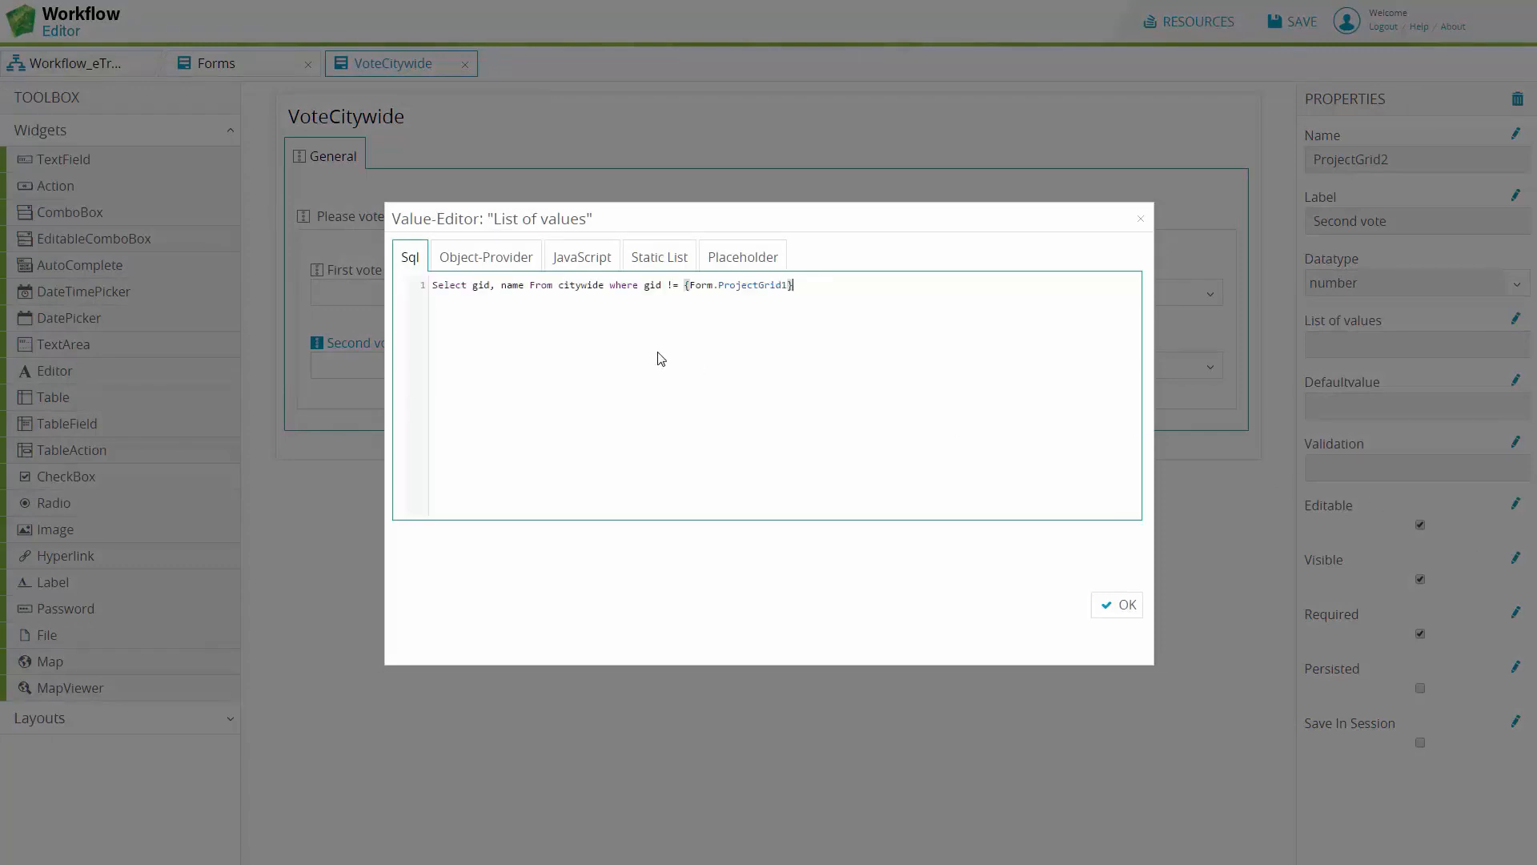
{"action": "left_click", "coordinate": [1109, 612]}
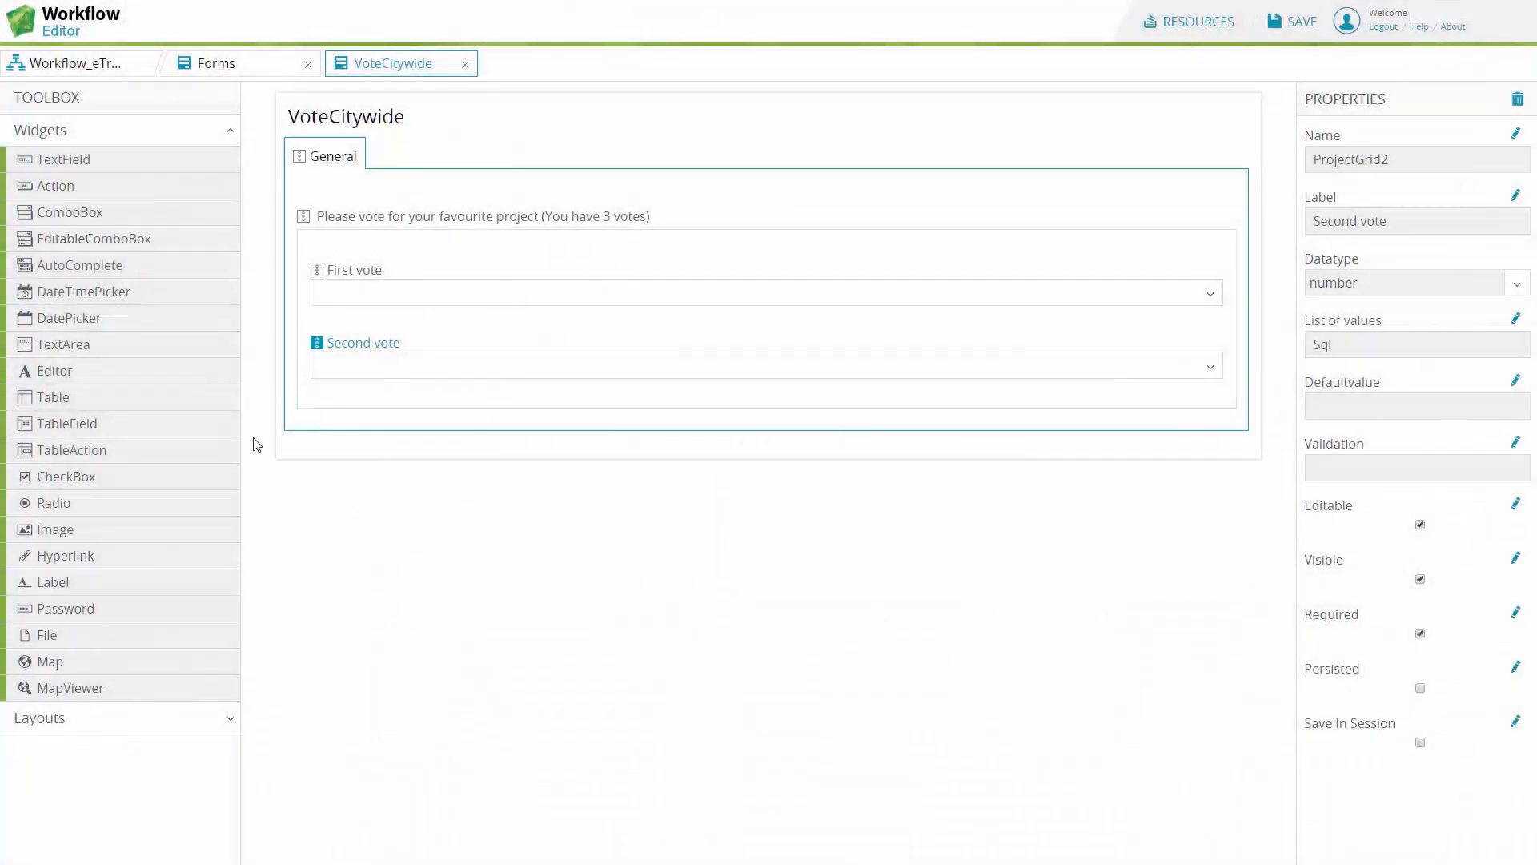
- Add a combo box below Second vote, named ProjectGrid3, labelled Third vote, with datatype number
{"action": "left_click_drag", "start_coordinate": [76, 212], "coordinate": [362, 399]}
{"action": "left_click", "coordinate": [1353, 160]}
{"action": "double_click", "coordinate": [1353, 162]}
{"action": "type", "text": "ProjectGrid3"}
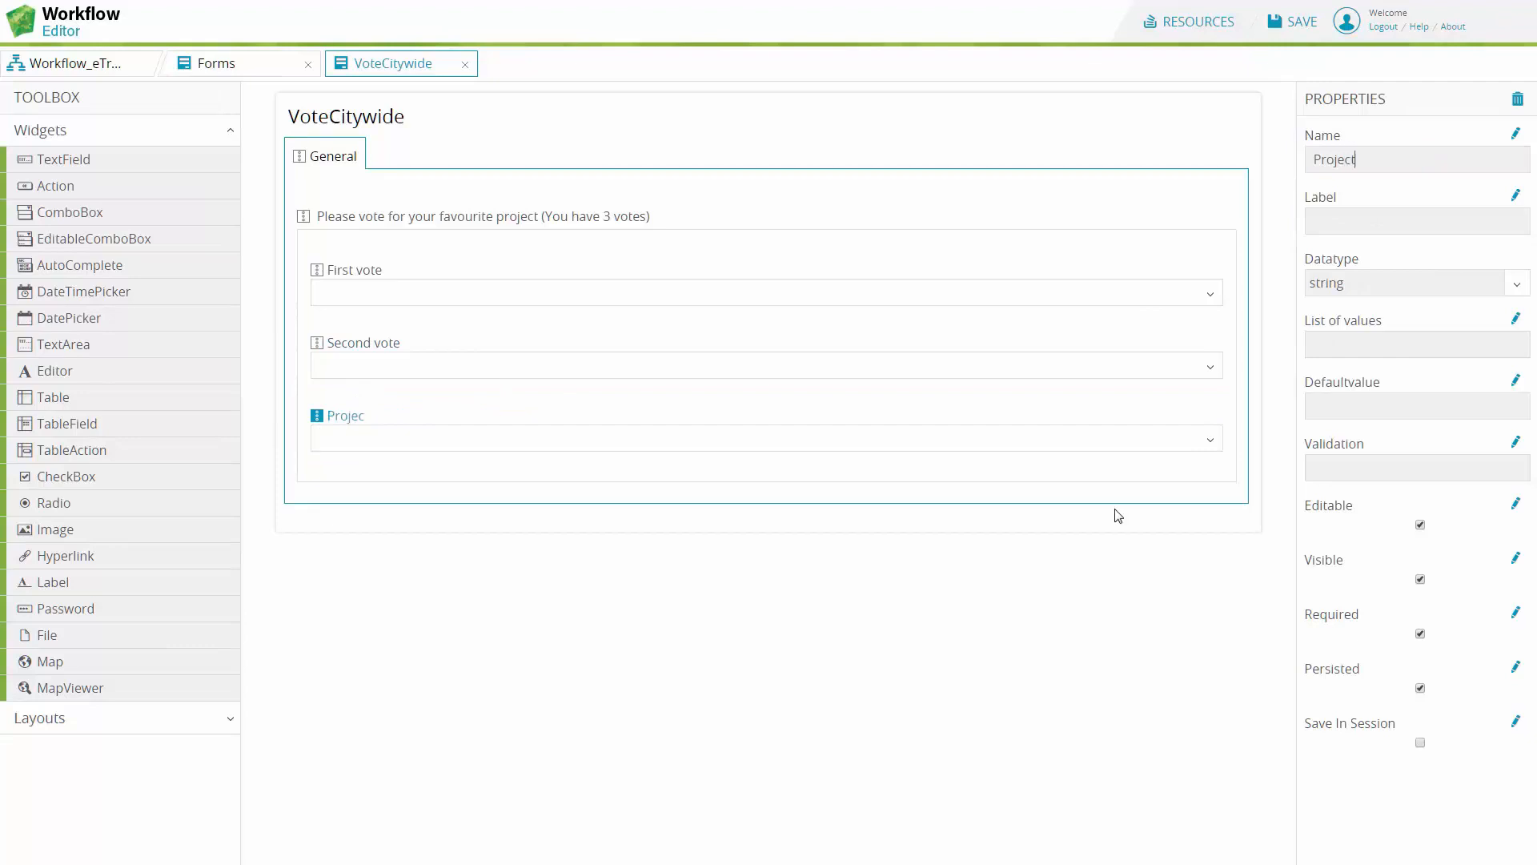
{"action": "key", "text": "Tab"}
{"action": "type", "text": "Third vote"}
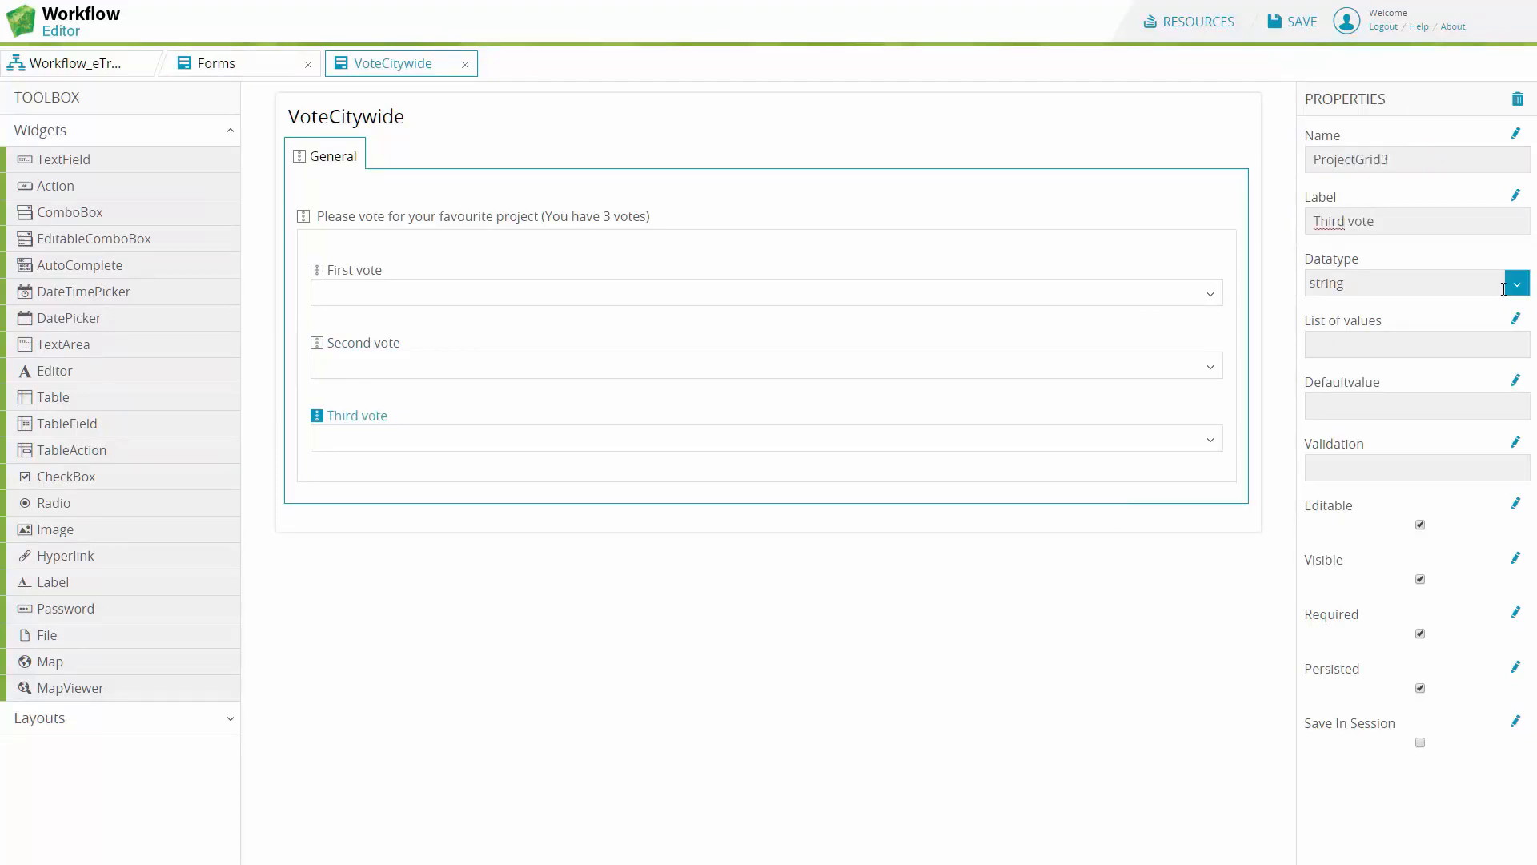
{"action": "left_click", "coordinate": [1516, 285]}
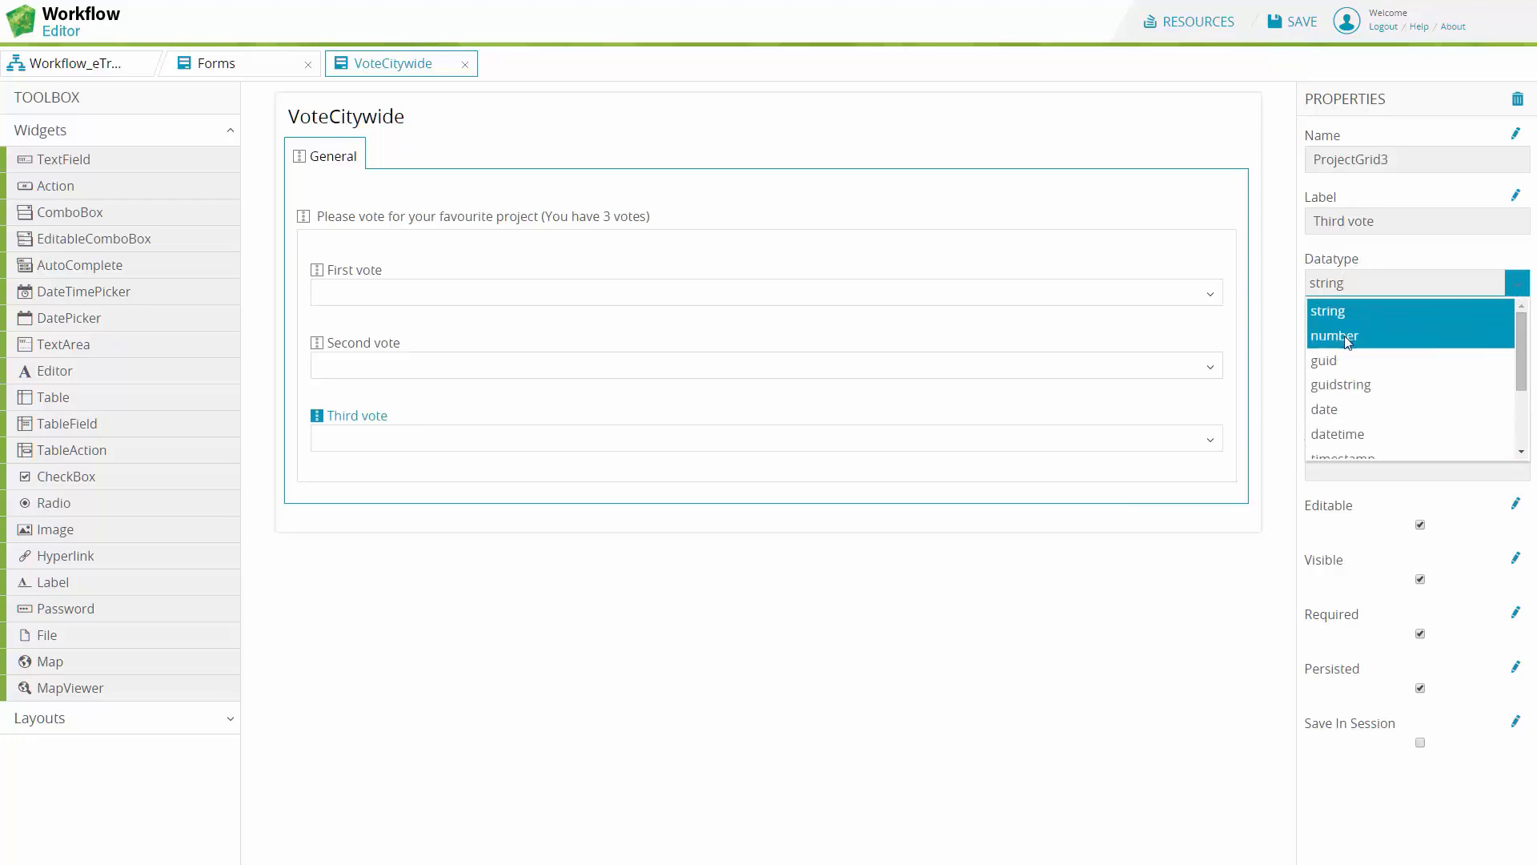
{"action": "left_click", "coordinate": [1345, 337]}
- Define the Third vote list of values as SQL: "Select gid, name From citywide where gid Not In({Form.ProjectGrid1}, {Form.ProjectGrid2})"
{"action": "left_click", "coordinate": [1516, 319]}
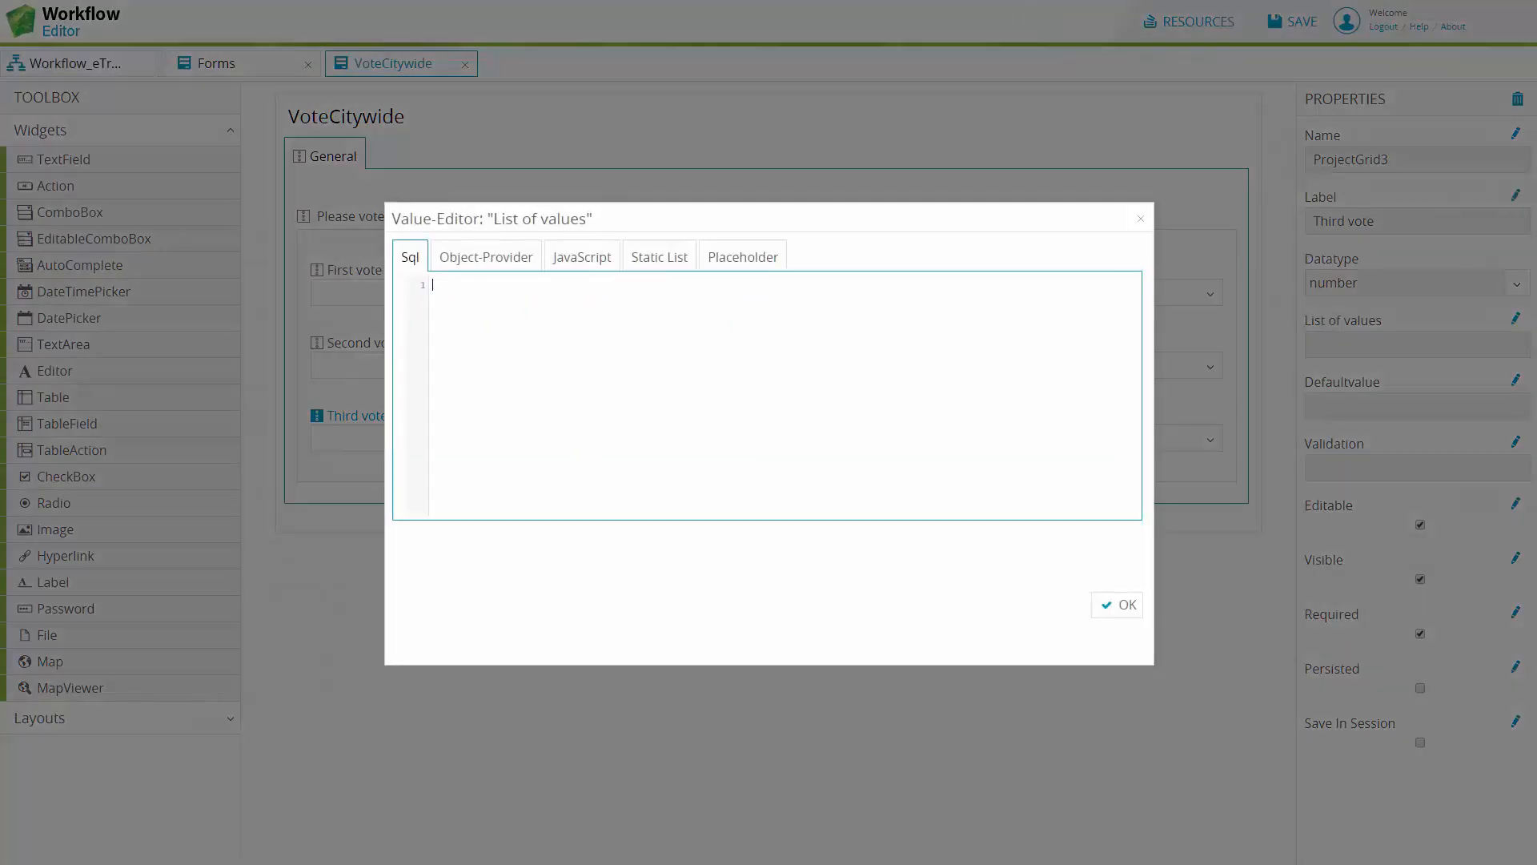
{"action": "left_click", "coordinate": [506, 305]}
{"action": "type", "text": "Select gid, name From citywide where gid Not In({Form.ProjectGrid1}, {Form.ProjectGrid2})"}
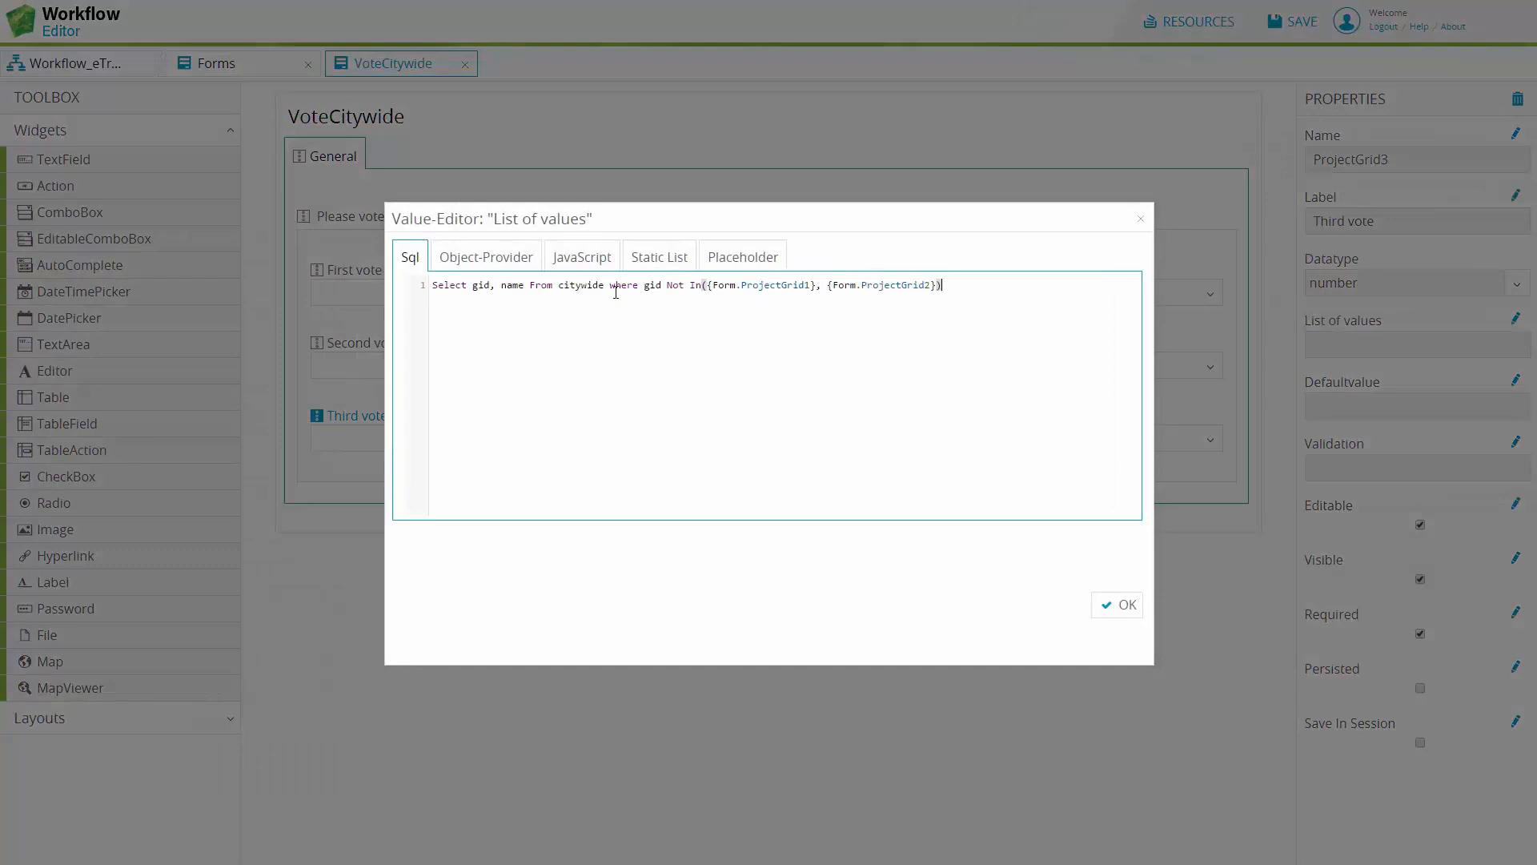
{"action": "left_click", "coordinate": [1123, 606]}
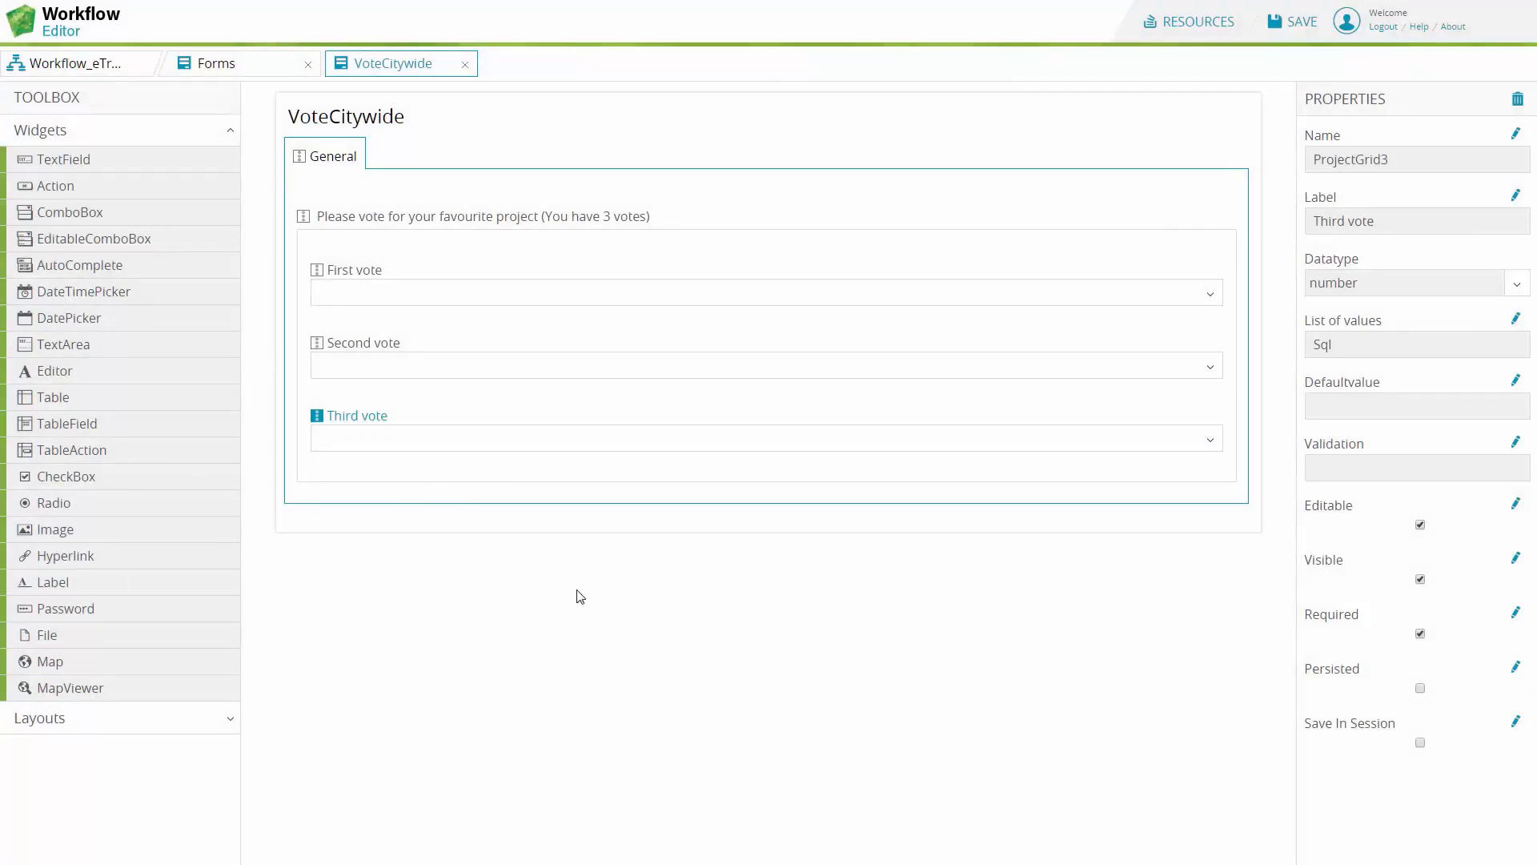
- Add a tab page after the General tab, and insert another one between General and that new page
{"action": "left_click", "coordinate": [202, 730]}
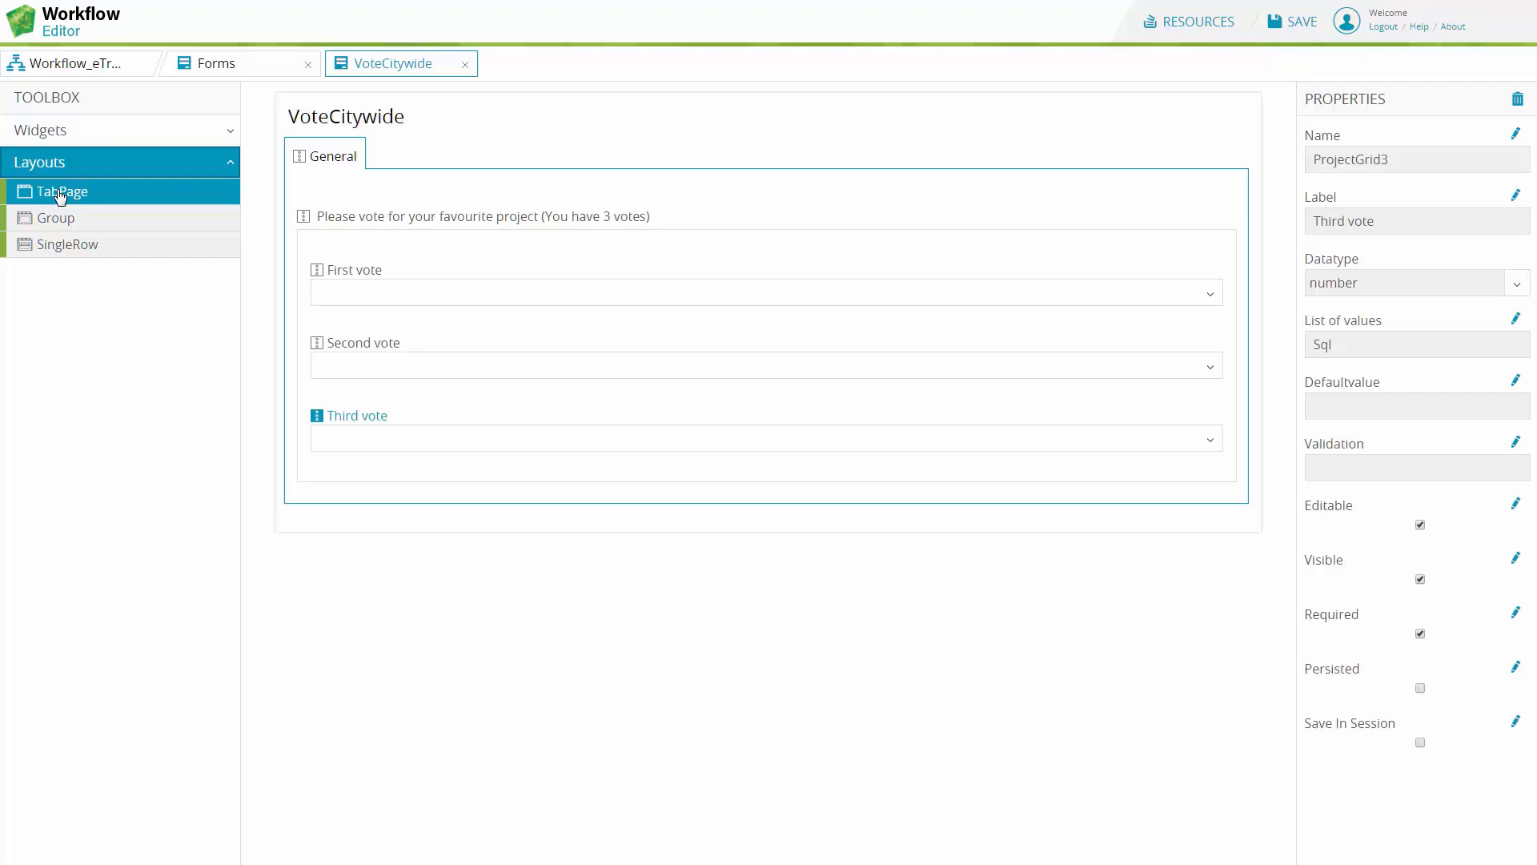
{"action": "mouse_move", "coordinate": [60, 196]}
{"action": "left_mouse_down"}
{"action": "mouse_move", "coordinate": [202, 193]}
{"action": "mouse_move", "coordinate": [368, 158]}
{"action": "left_mouse_up"}
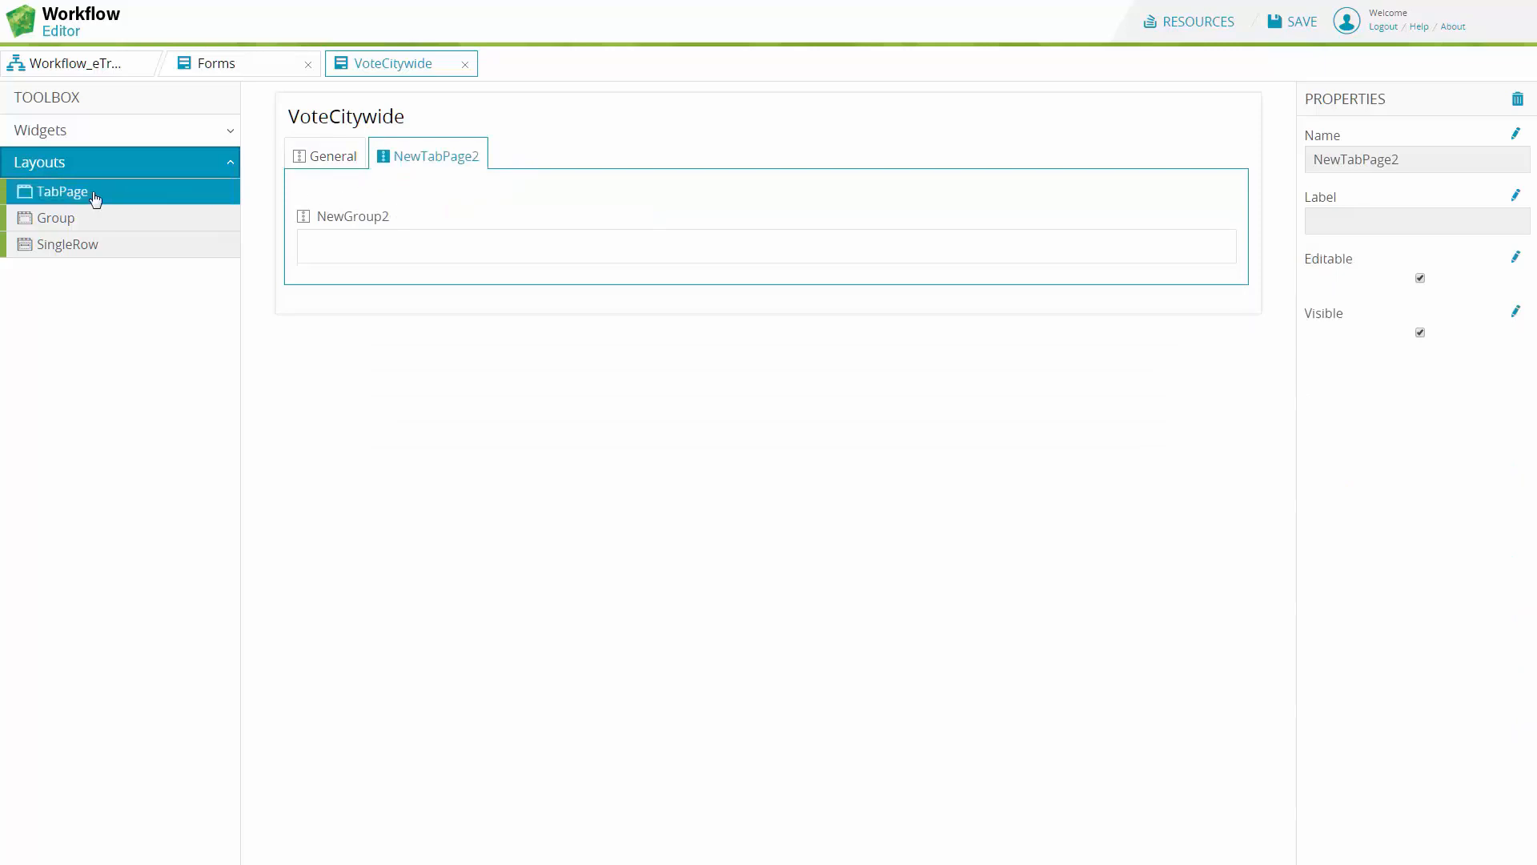
{"action": "mouse_move", "coordinate": [96, 196]}
{"action": "left_mouse_down"}
{"action": "mouse_move", "coordinate": [260, 156]}
{"action": "mouse_move", "coordinate": [493, 161]}
{"action": "left_mouse_up"}
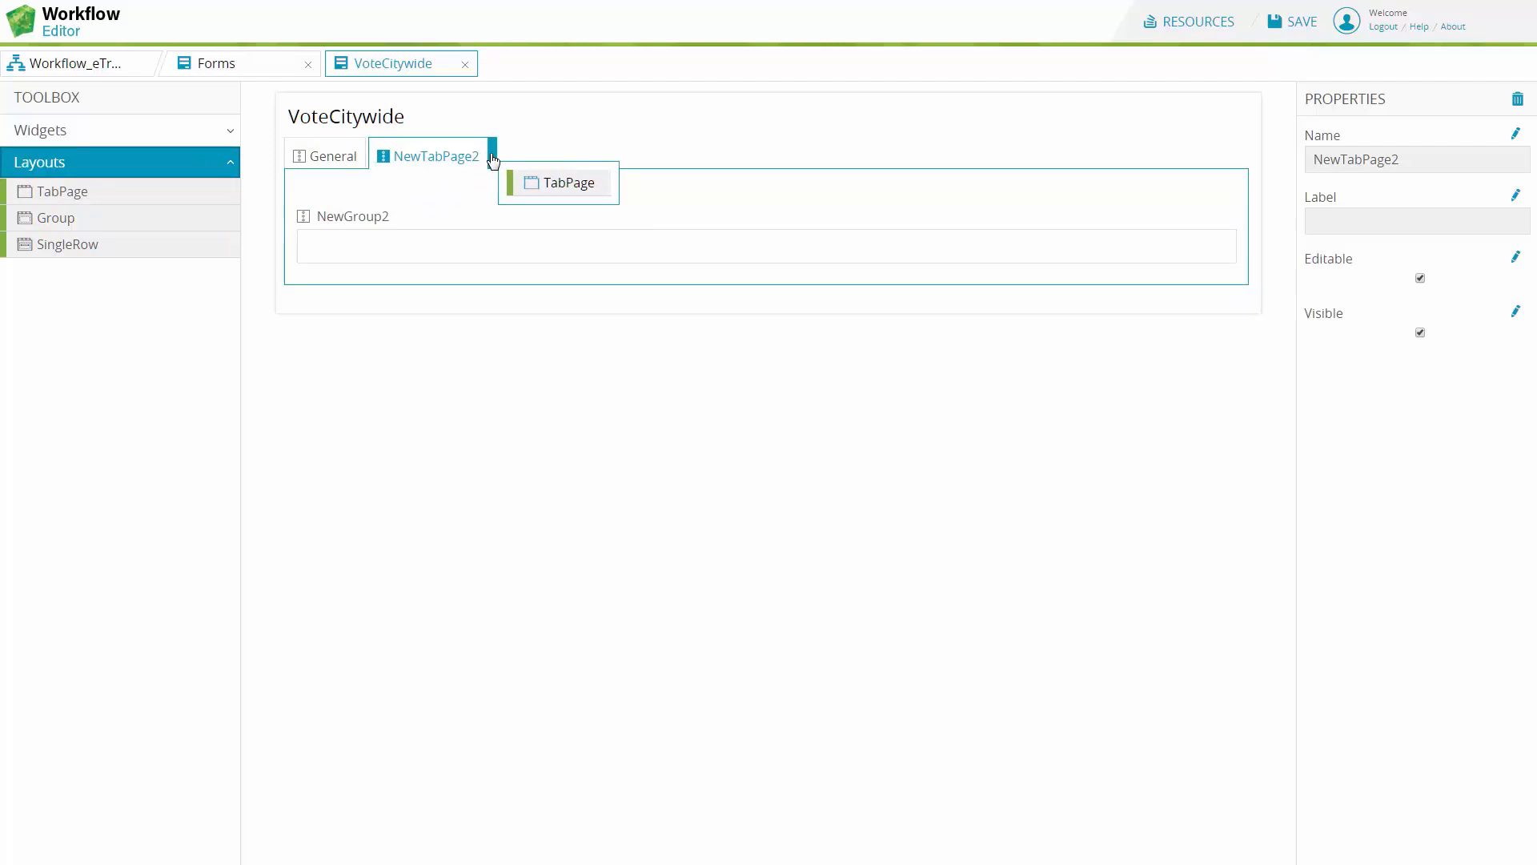
{"action": "left_click_drag", "start_coordinate": [494, 160], "coordinate": [370, 160]}
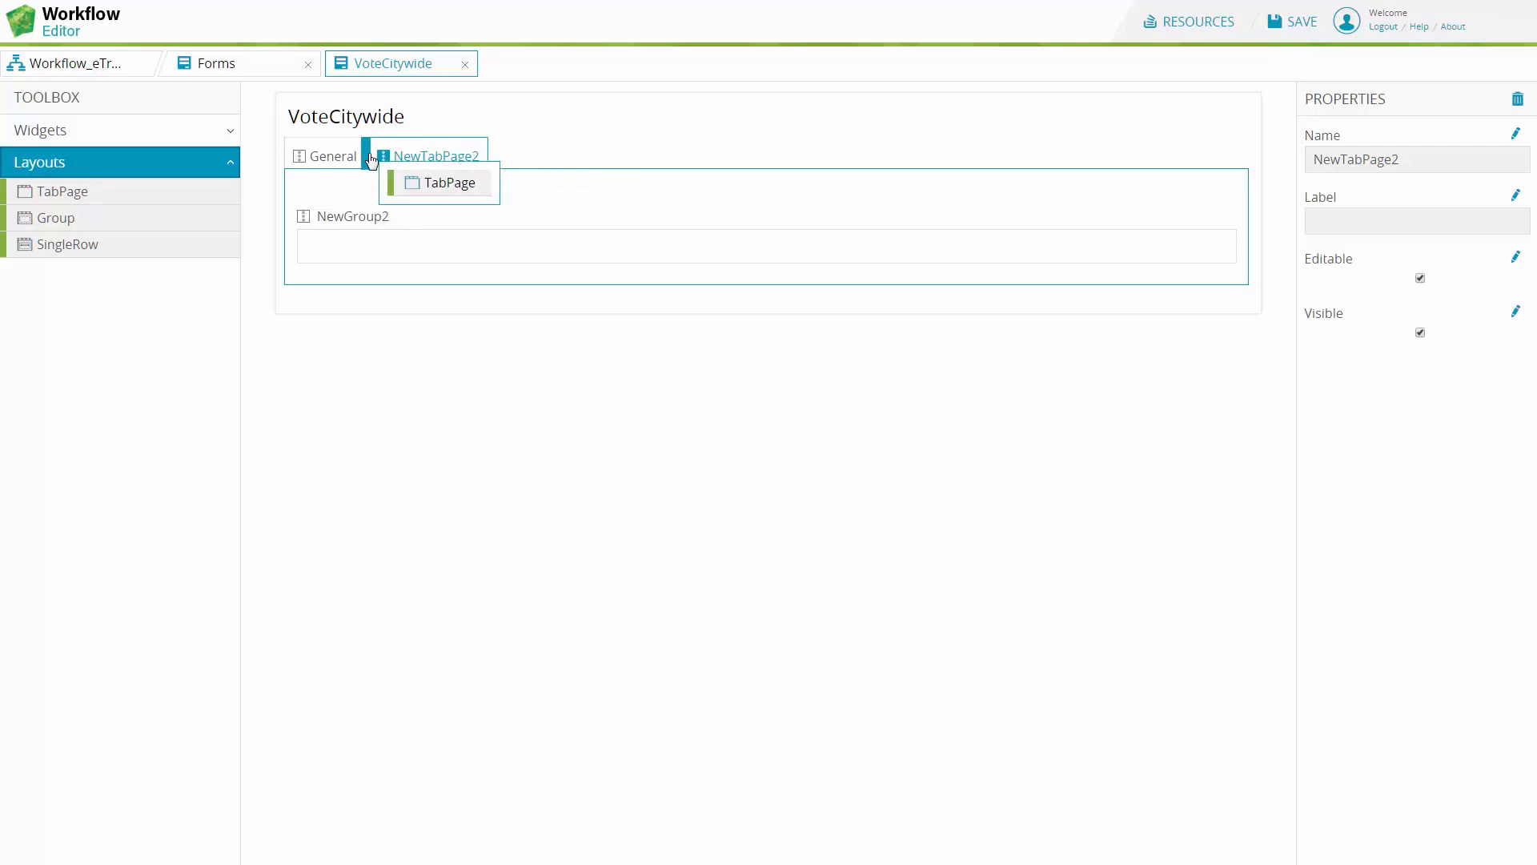
{"action": "left_click_drag", "start_coordinate": [370, 160], "coordinate": [370, 160]}
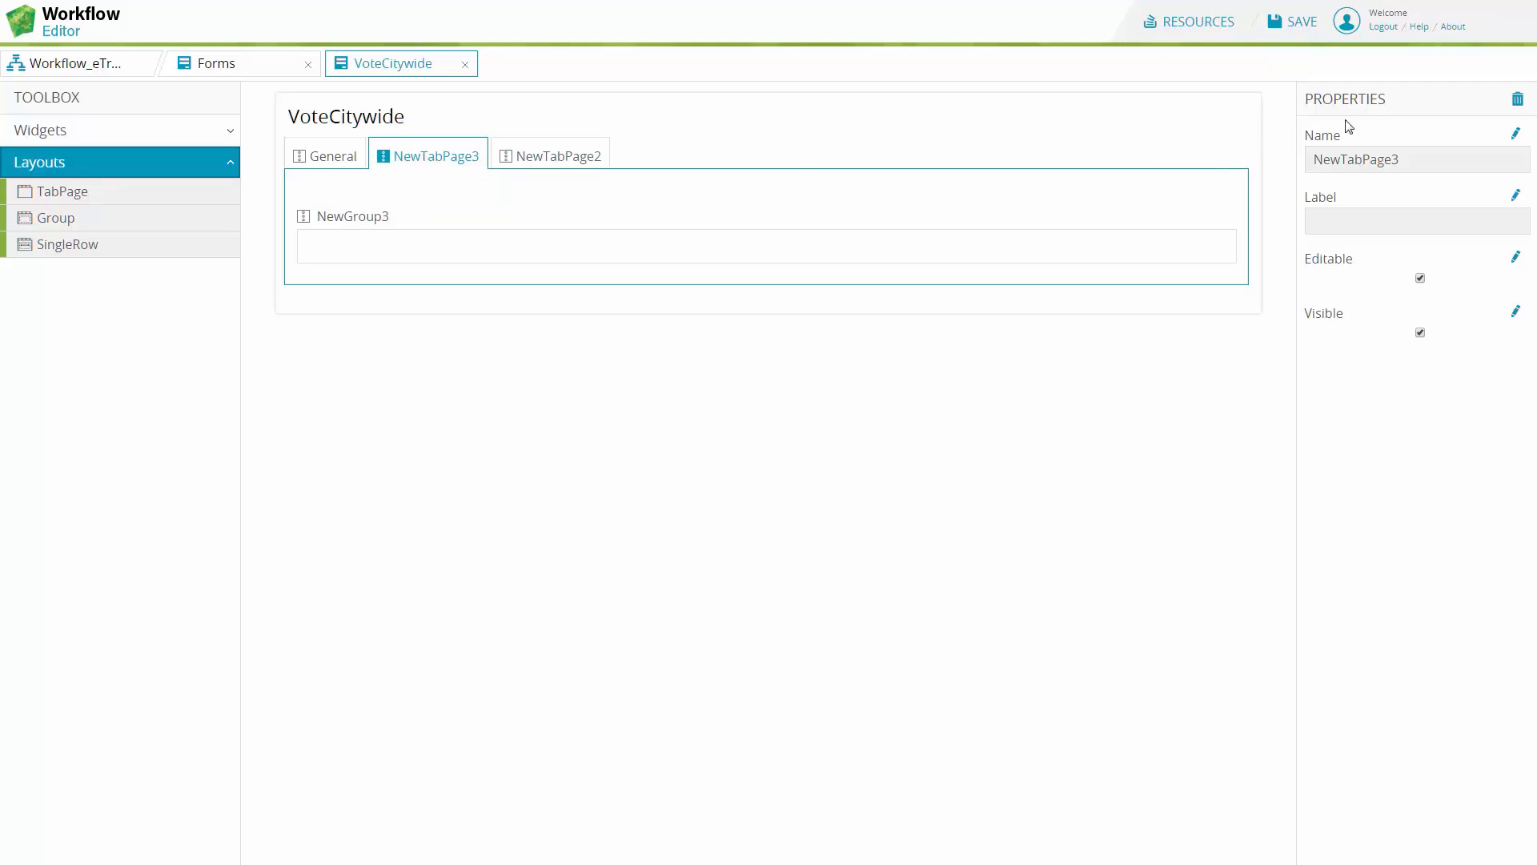
- Delete both extra tab pages, NewTabPage3 and NewTabPage2, leaving only the General tab in the form
{"action": "left_click", "coordinate": [1517, 99]}
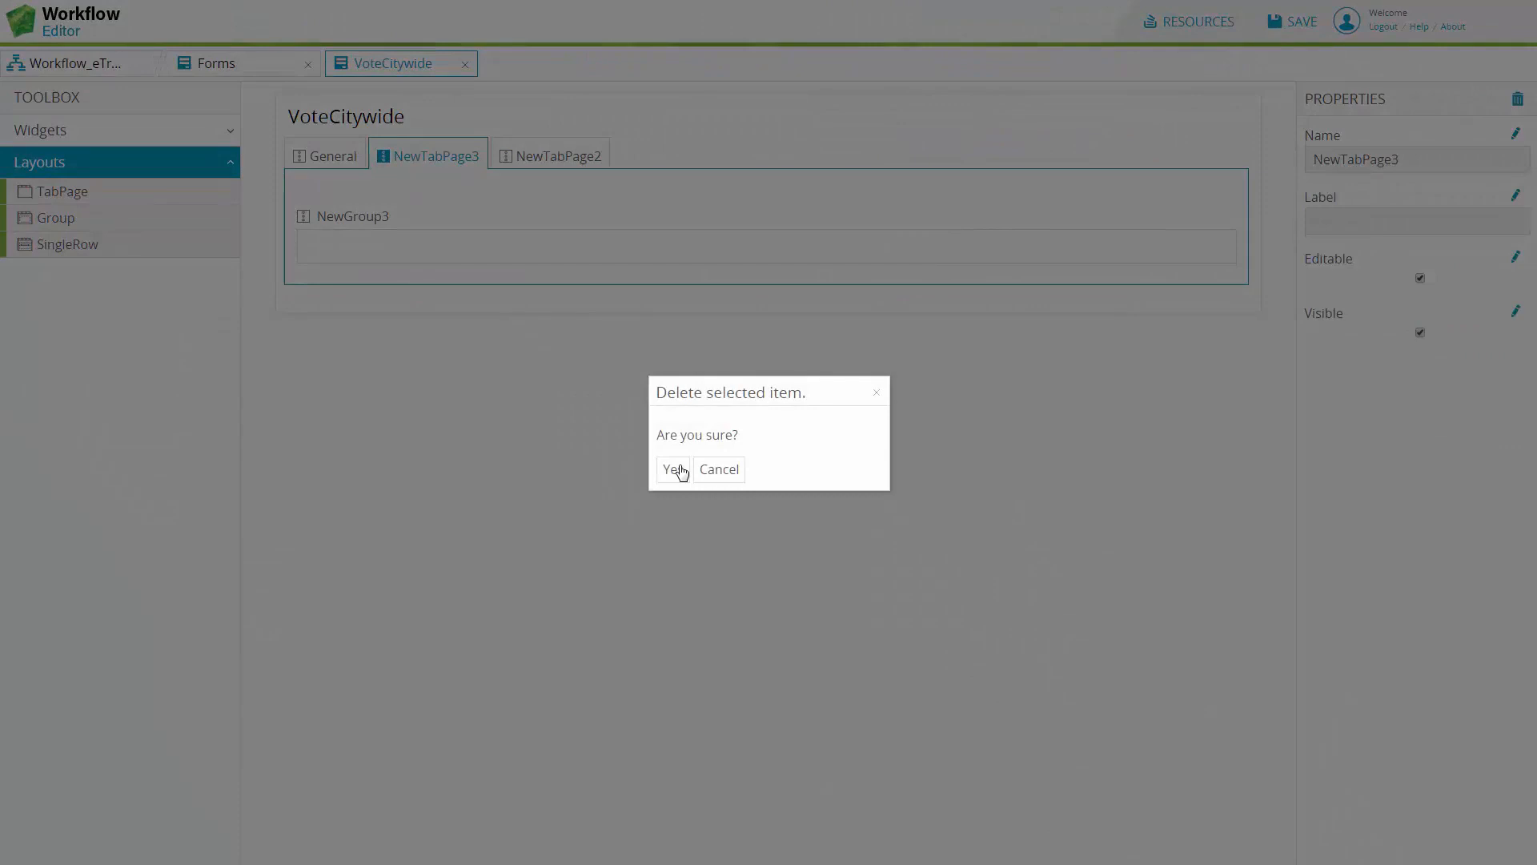
{"action": "left_click", "coordinate": [679, 470]}
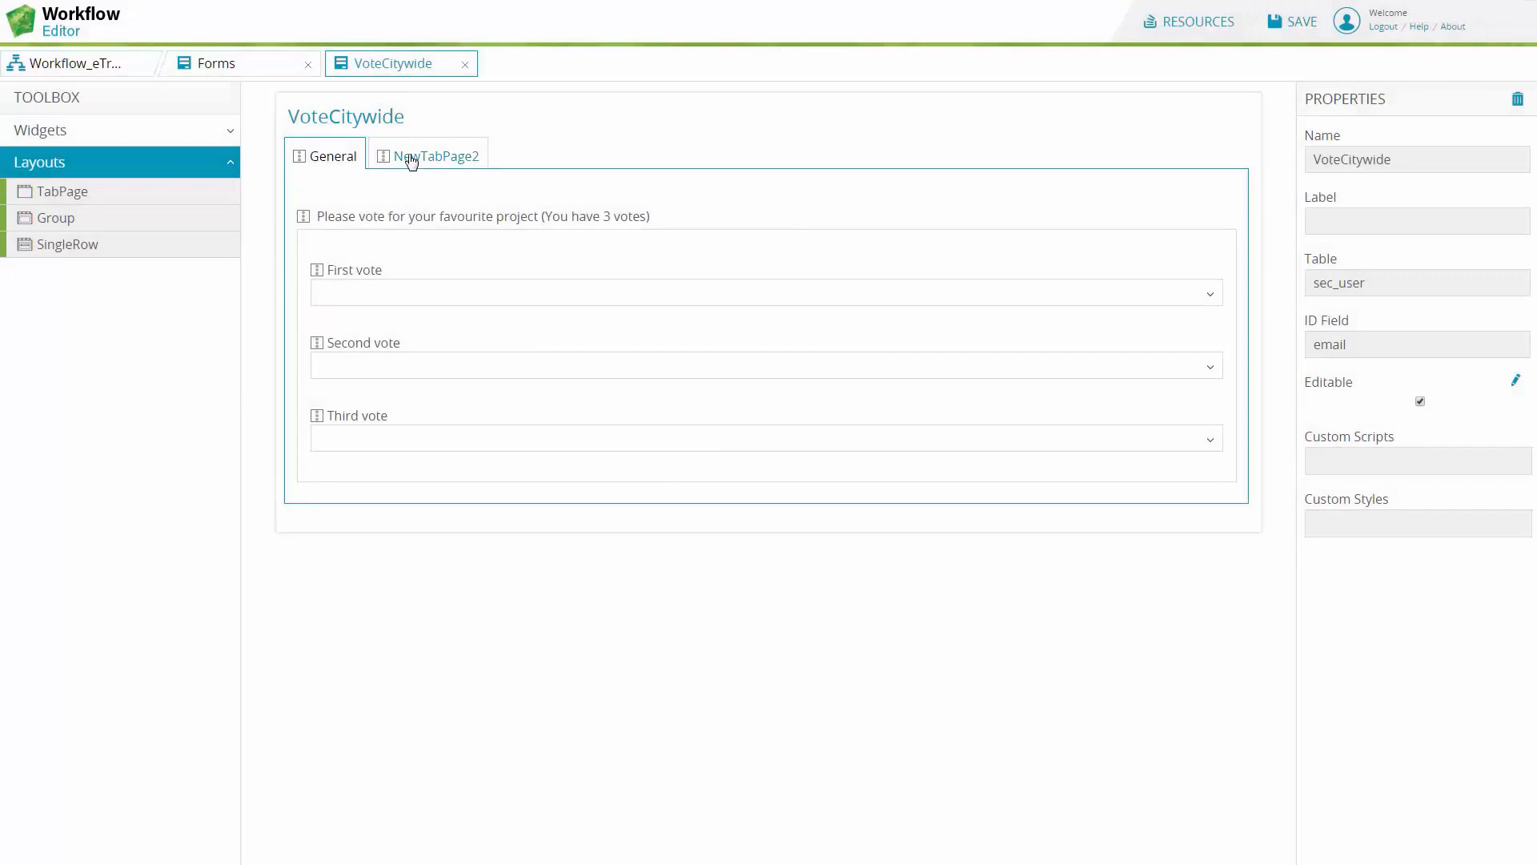
{"action": "left_click", "coordinate": [411, 162]}
{"action": "key", "text": "Delete"}
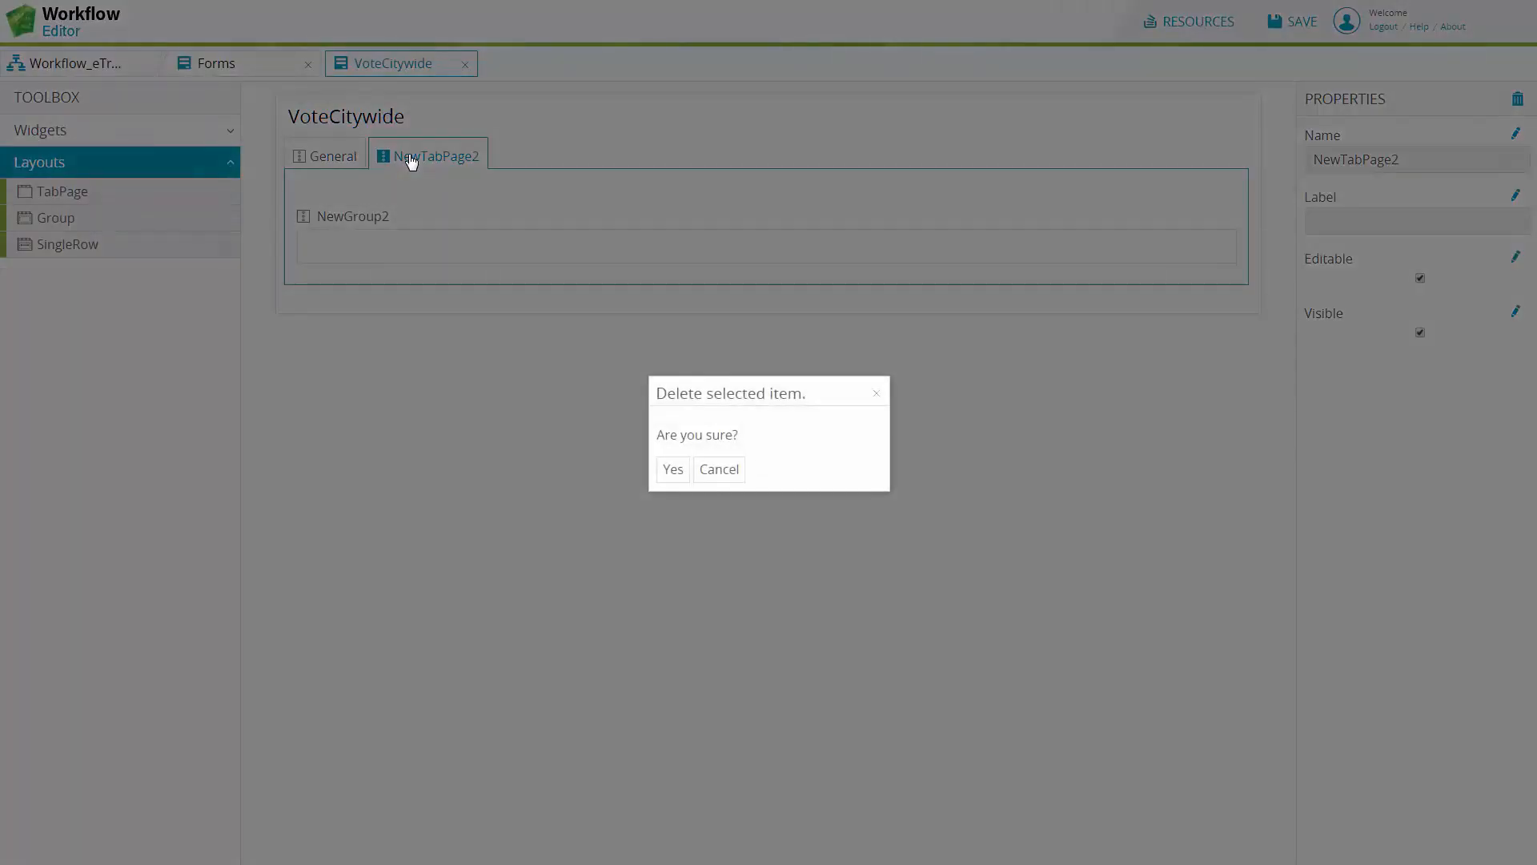
{"action": "key", "text": "Return"}
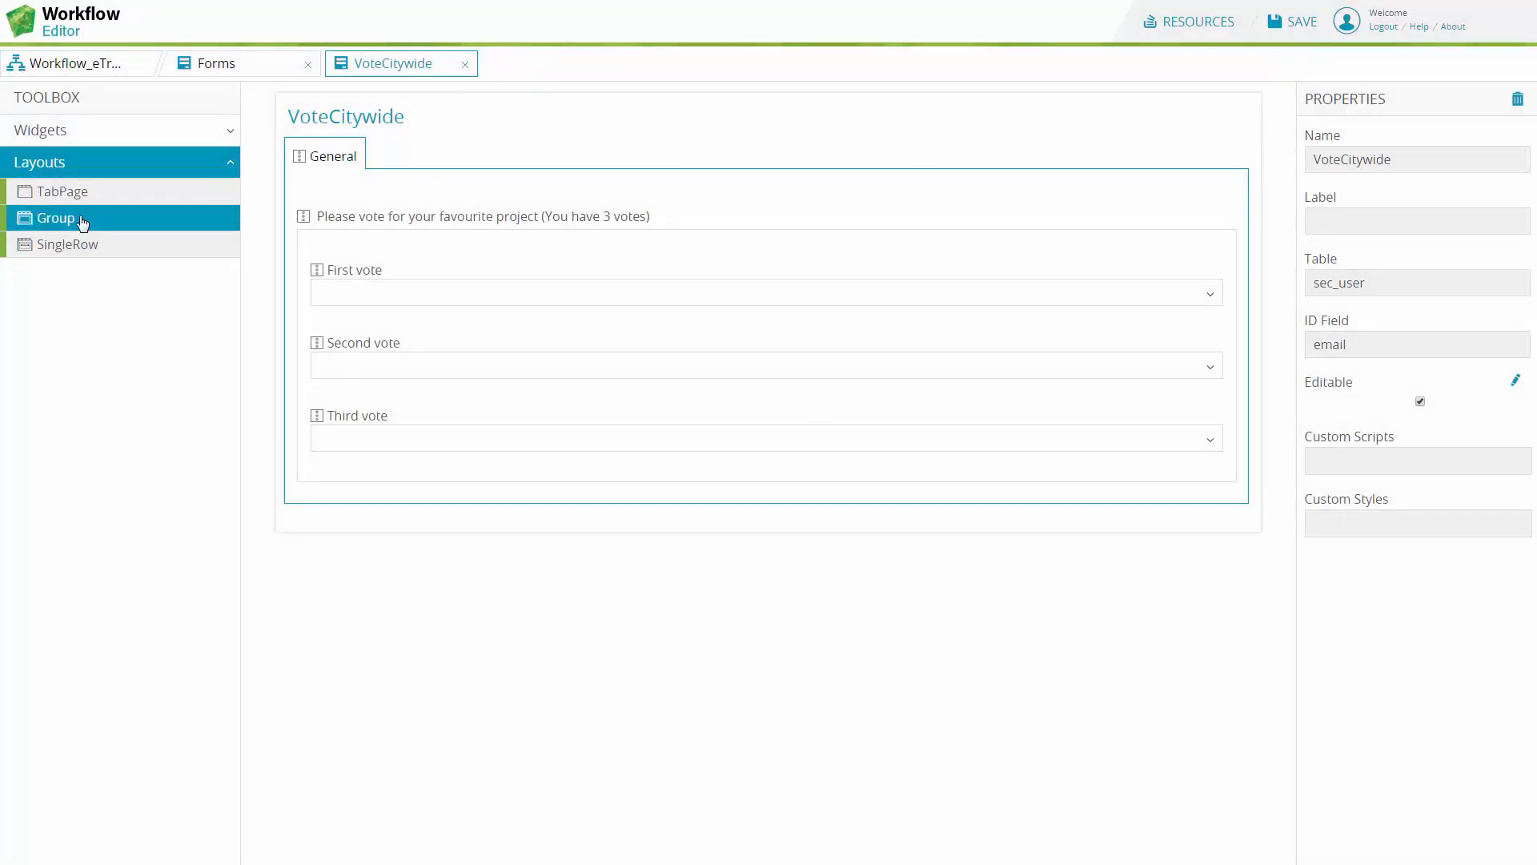
- Add a group below the voting group on the General tab, named ContactGroup and labelled Contact
{"action": "left_click_drag", "start_coordinate": [80, 230], "coordinate": [333, 496]}
{"action": "double_click", "coordinate": [1362, 159]}
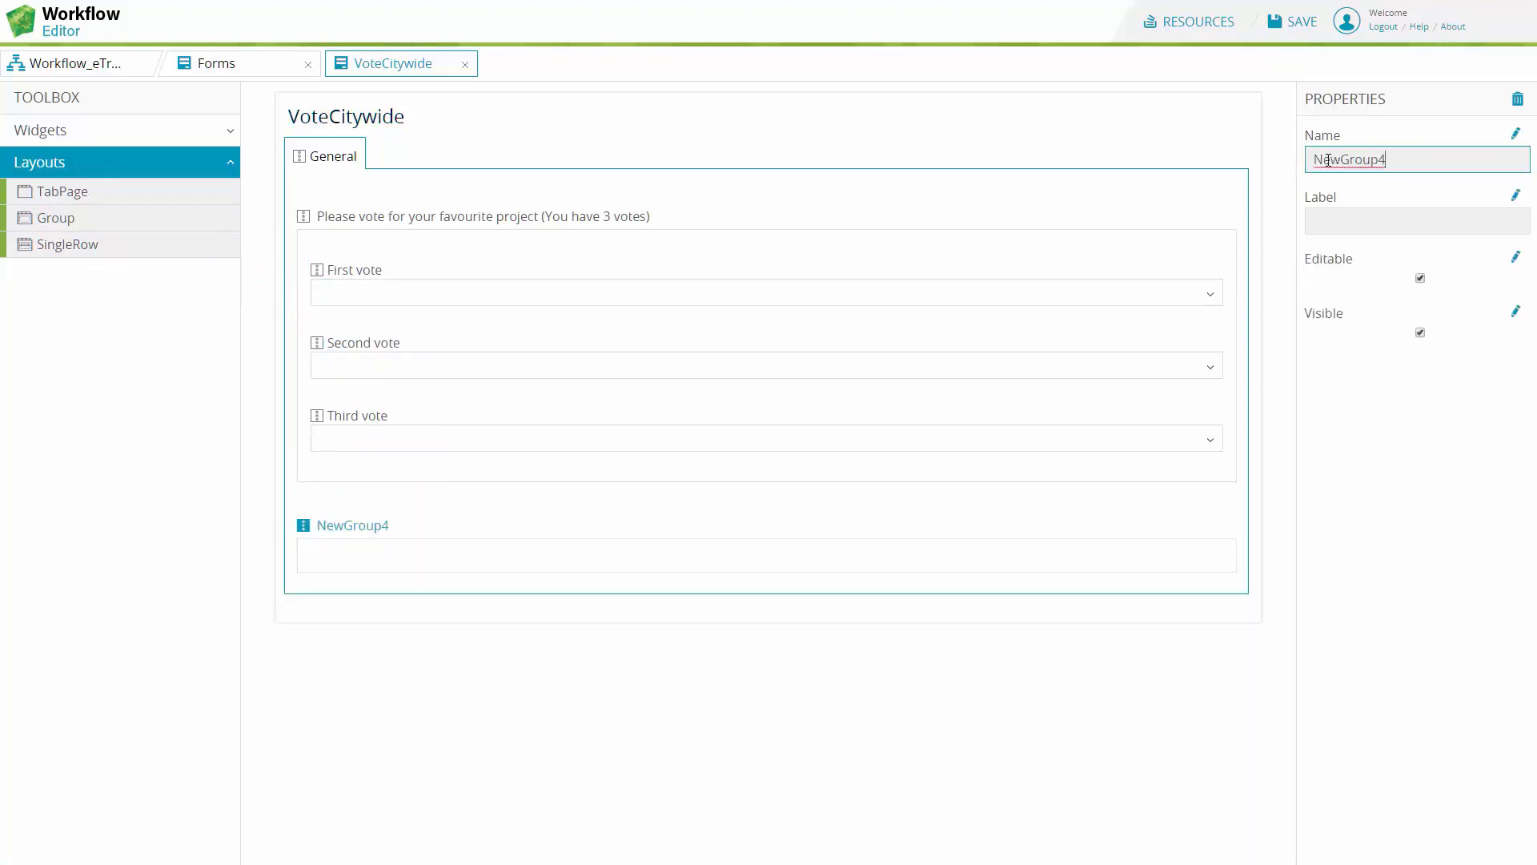
{"action": "type", "text": "ContactGroup"}
{"action": "key", "text": "Tab"}
{"action": "type", "text": "Contact"}
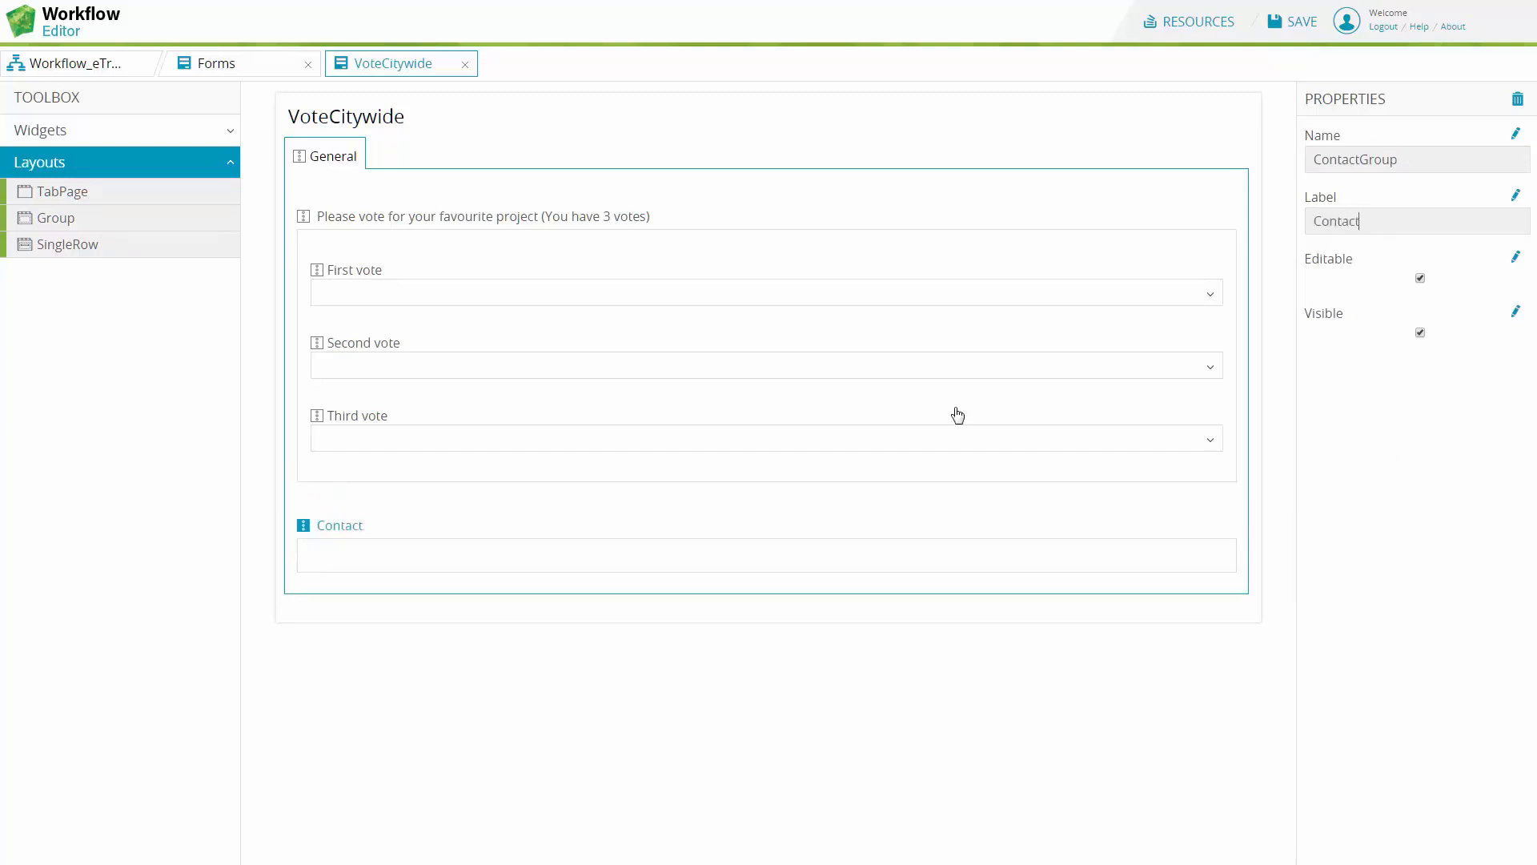
- Add four text fields, one below another, inside the Contact group
{"action": "left_click", "coordinate": [66, 132]}
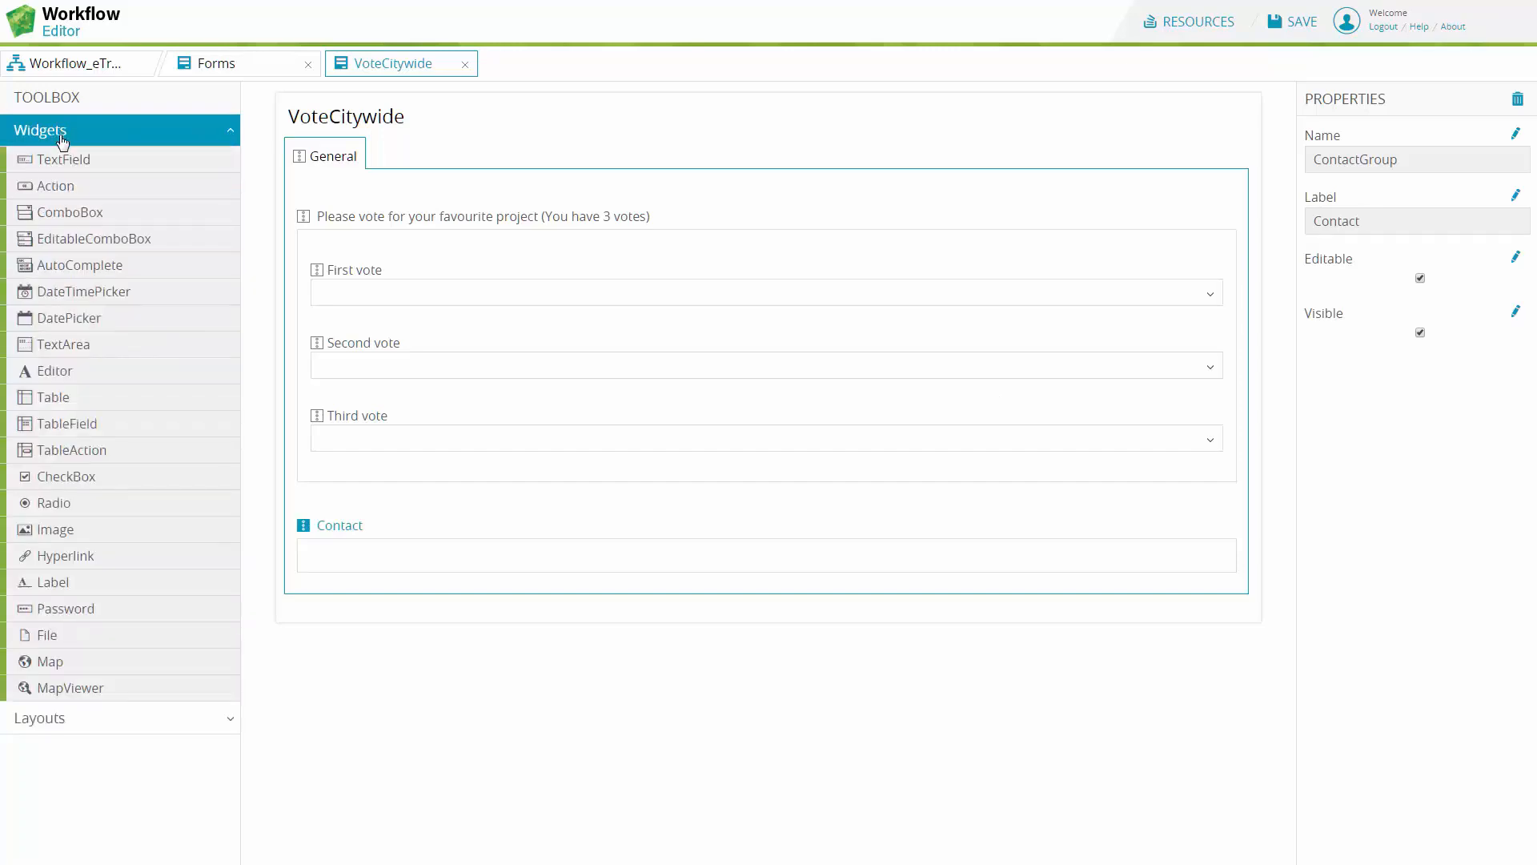
{"action": "left_click_drag", "start_coordinate": [62, 159], "coordinate": [410, 562]}
{"action": "left_click_drag", "start_coordinate": [58, 159], "coordinate": [432, 634]}
{"action": "left_click_drag", "start_coordinate": [63, 160], "coordinate": [429, 709]}
{"action": "left_click_drag", "start_coordinate": [62, 159], "coordinate": [398, 782]}
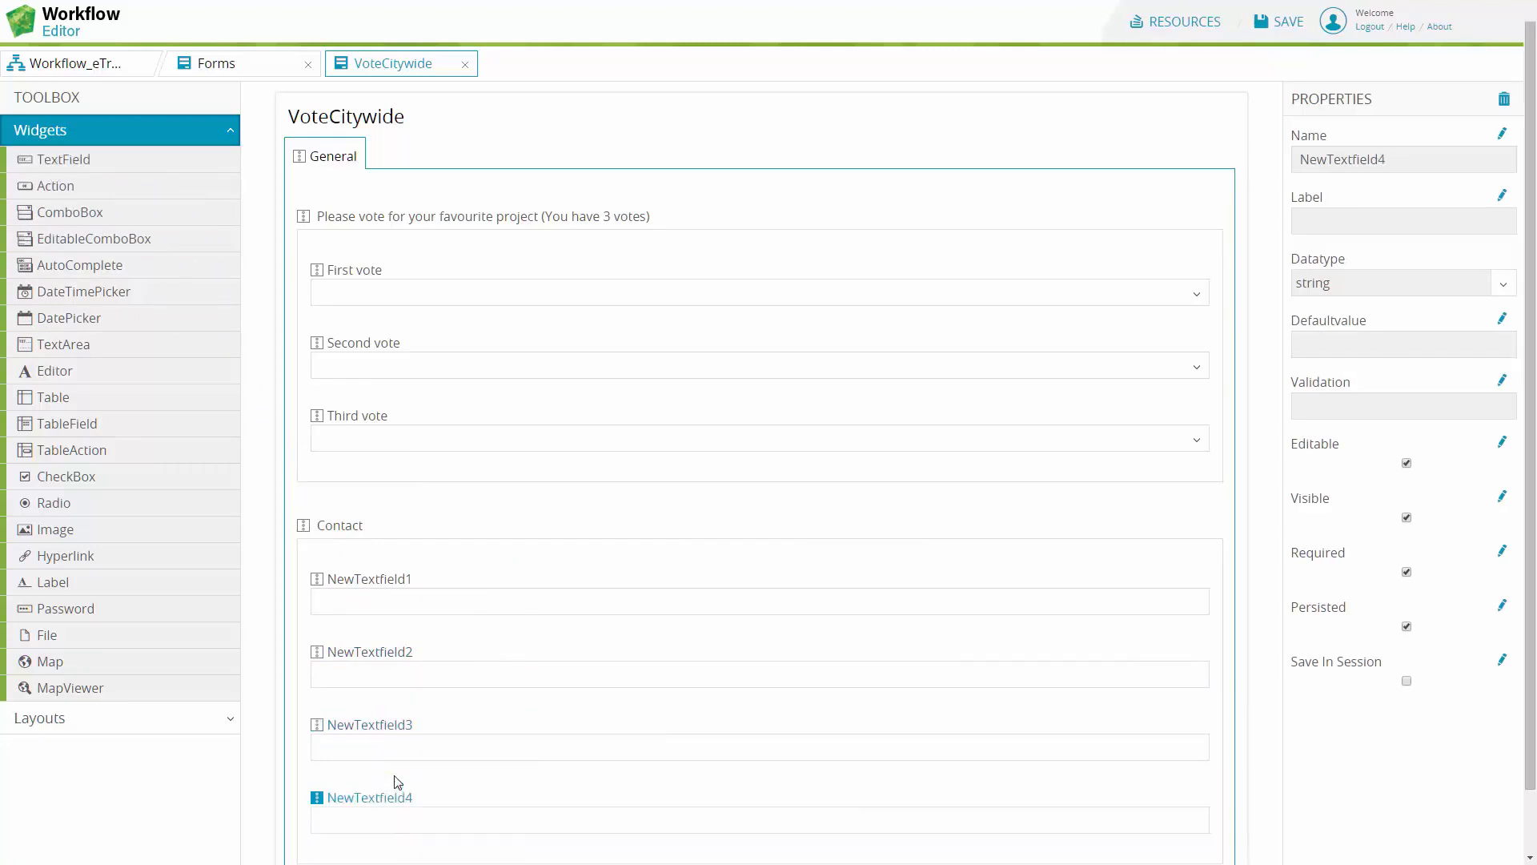
- Name the first text field in the Contact group FirstName and label it First name
{"action": "left_click", "coordinate": [317, 580]}
{"action": "double_click", "coordinate": [1403, 156]}
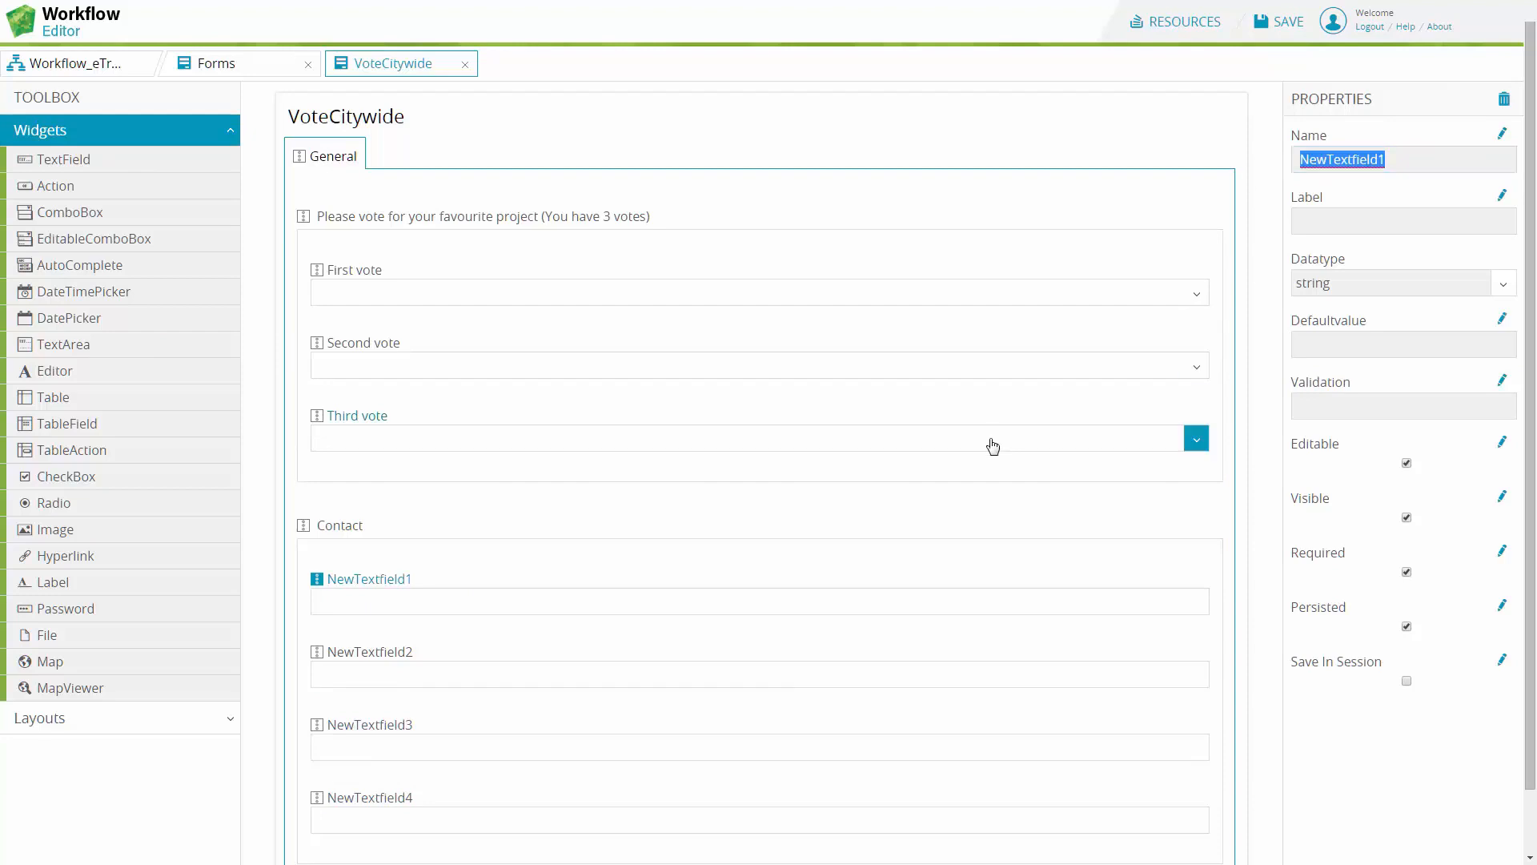
{"action": "type", "text": "FirstName"}
{"action": "key", "text": "Tab"}
{"action": "type", "text": "First name"}
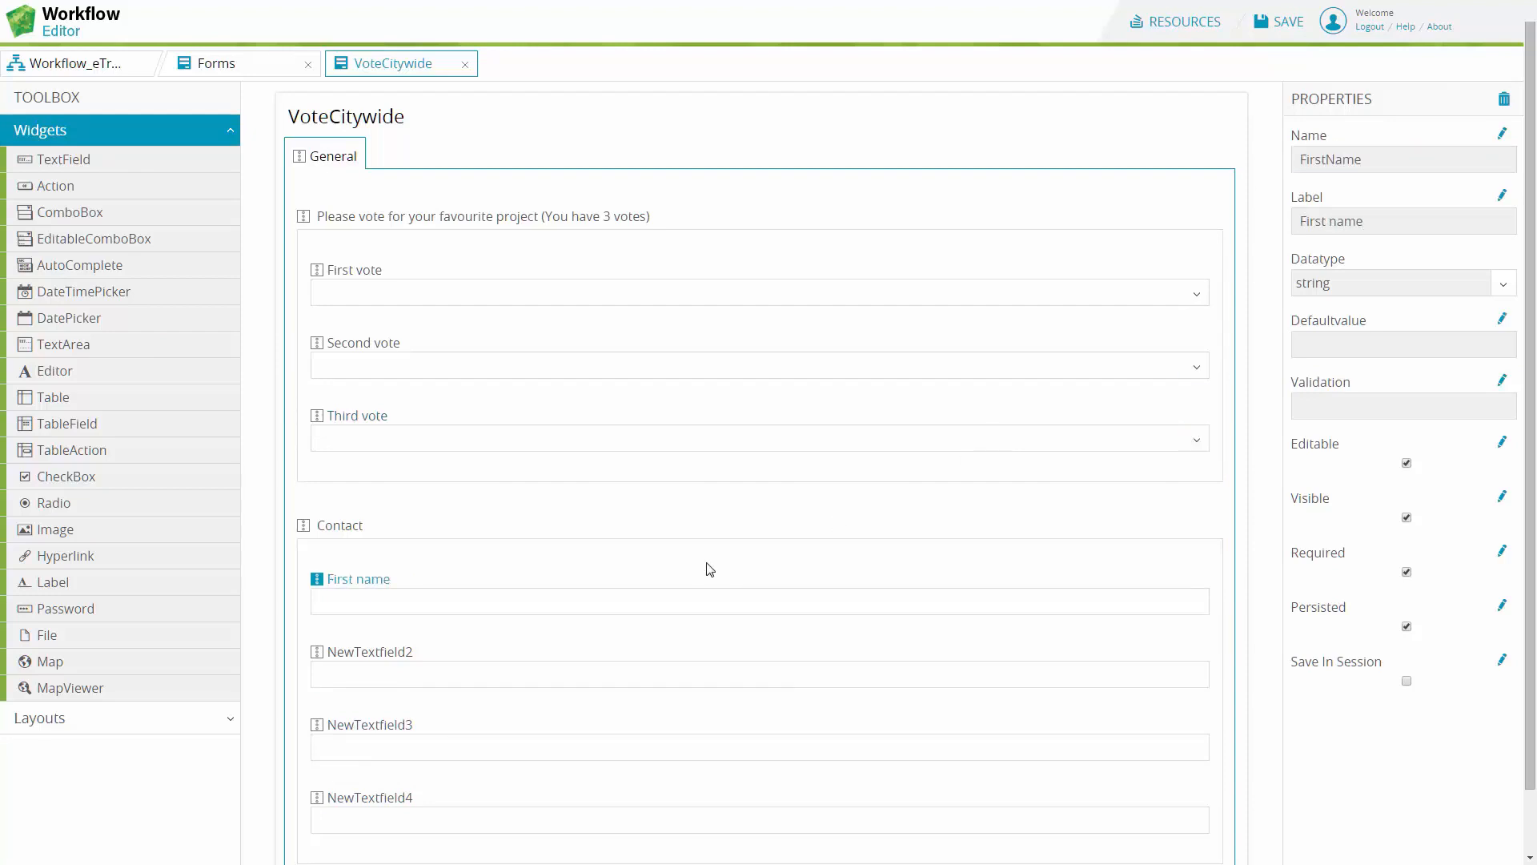
- Name the second text field in the Contact group LastName and label it Last name
{"action": "scroll", "coordinate": [709, 569], "scroll_direction": "down", "scroll_amount": 1}
{"action": "left_click", "coordinate": [333, 587]}
{"action": "left_click_drag", "start_coordinate": [1488, 147], "coordinate": [1222, 157]}
{"action": "type", "text": "LastName"}
{"action": "key", "text": "Tab"}
{"action": "type", "text": "Last name"}
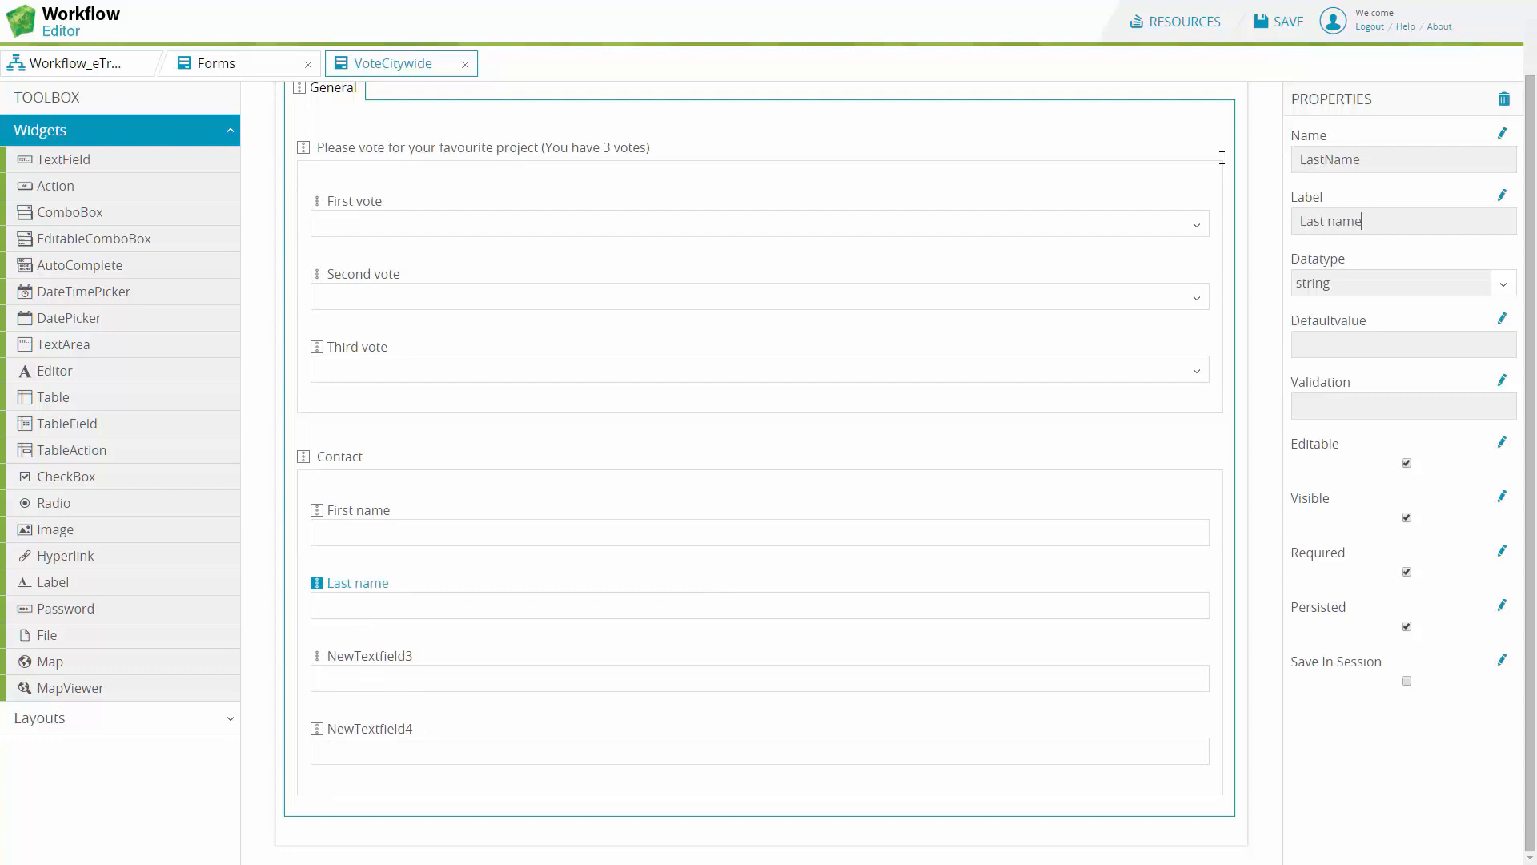
- Name the third text field in the Contact group email and label it Email
{"action": "left_click", "coordinate": [318, 659]}
{"action": "type", "text": "email"}
{"action": "key", "text": "Tab"}
{"action": "type", "text": "Email"}
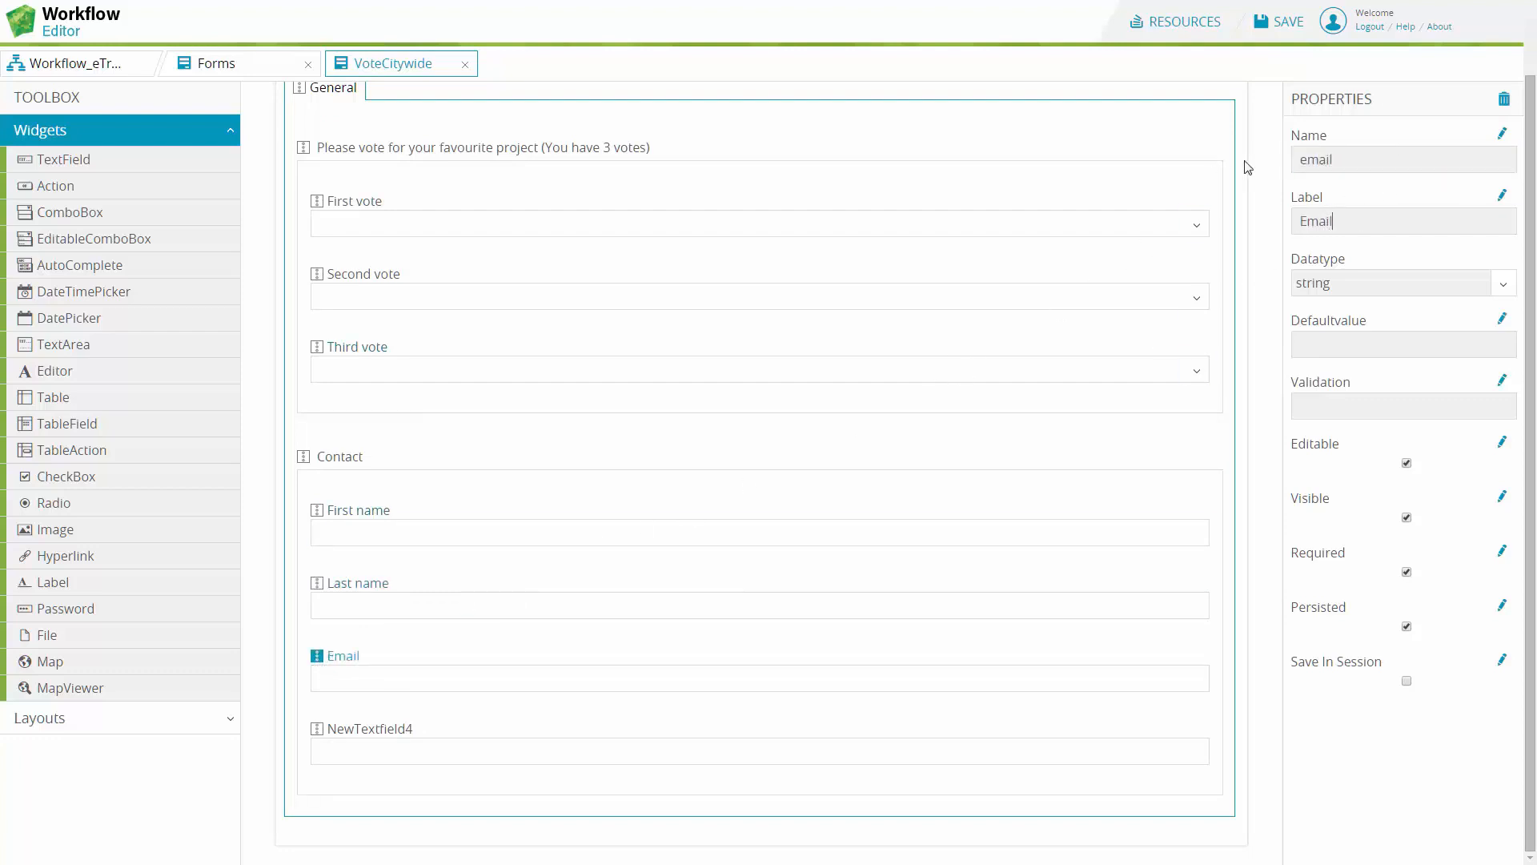
- Set the Email field's validation to the copied SQL query that checks sec_user for the form's first name, last name and email
{"action": "left_click", "coordinate": [1499, 383]}
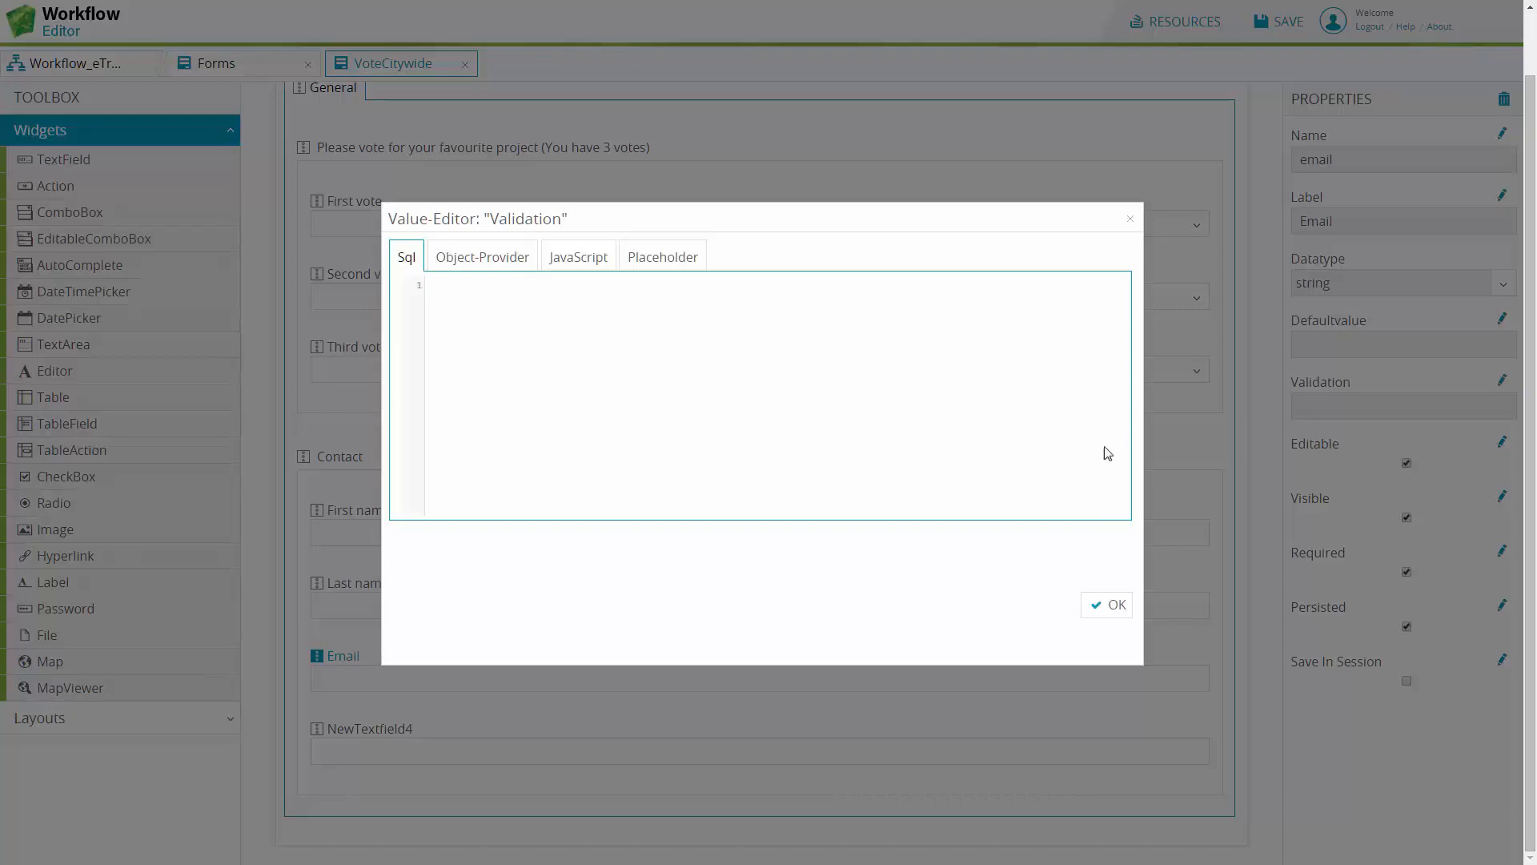
{"action": "key", "text": "ctrl+v"}
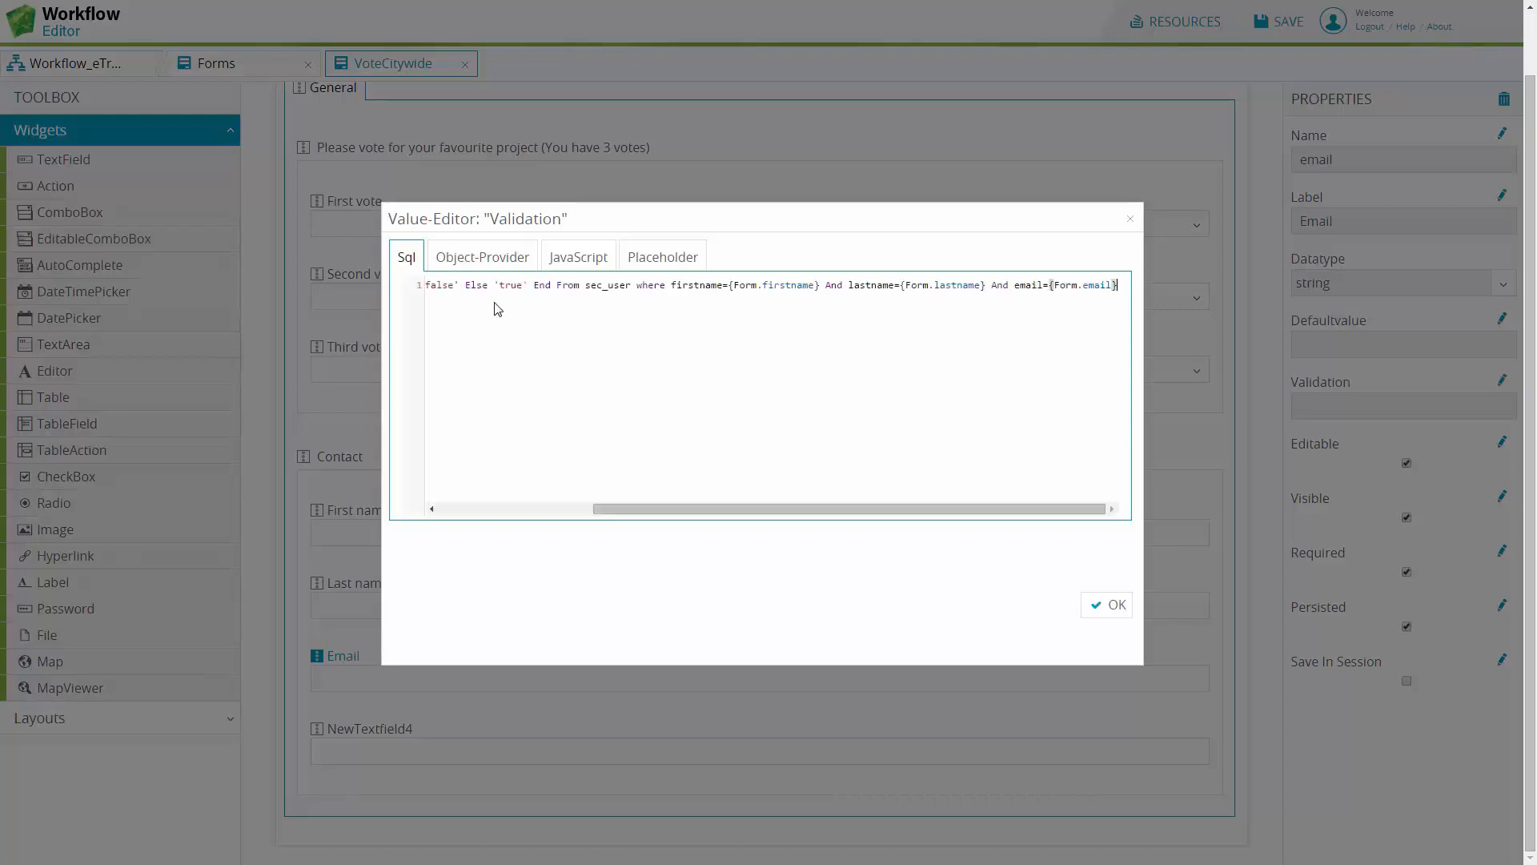
{"action": "left_click", "coordinate": [1116, 606]}
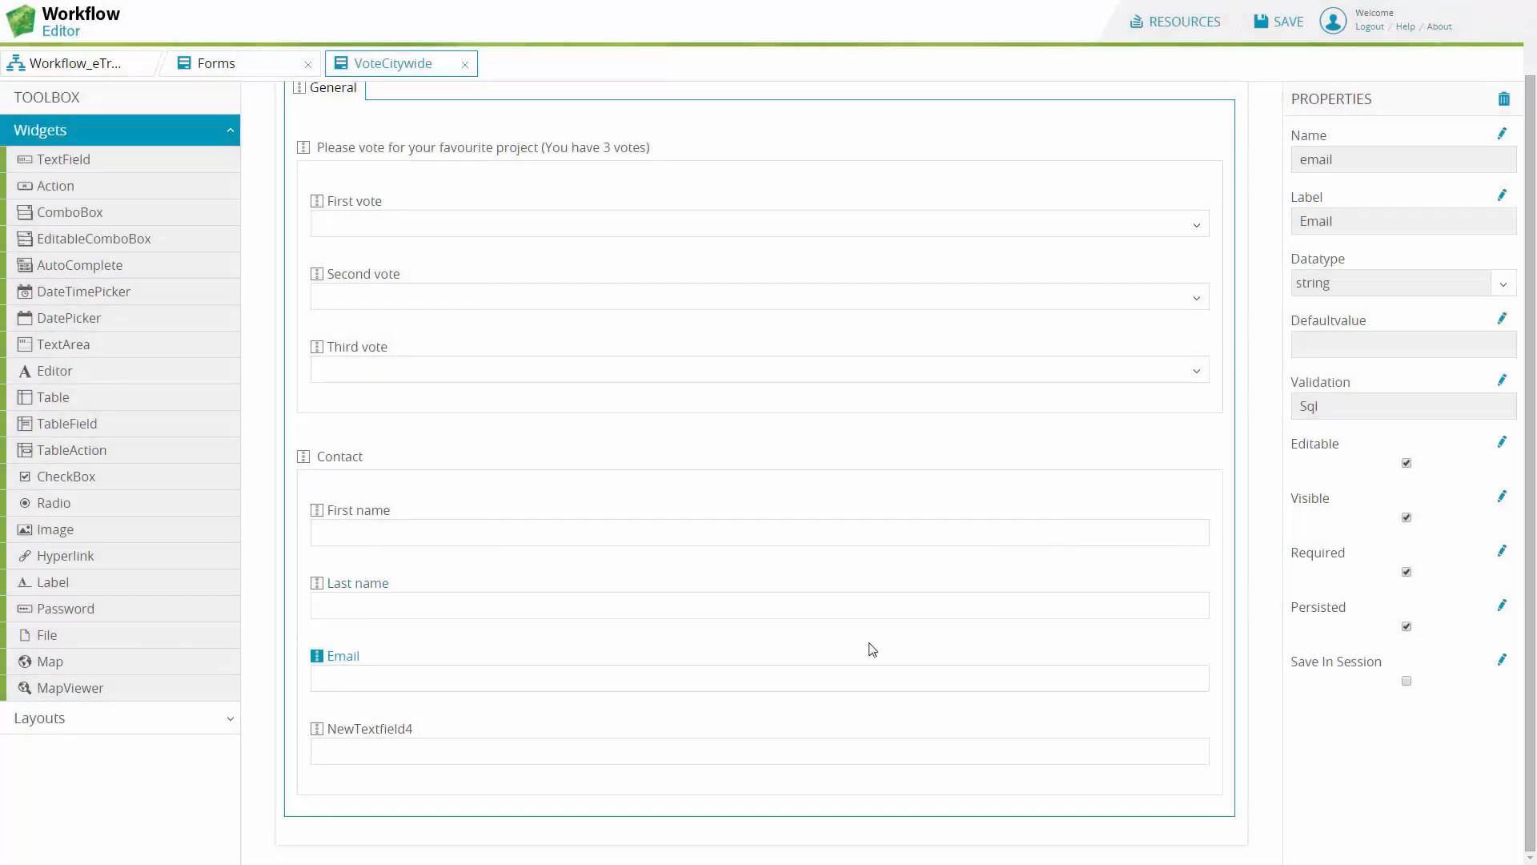
- Name and label the fourth text field in the Contact group Phone, and make it not required
{"action": "left_click", "coordinate": [318, 728]}
{"action": "left_click", "coordinate": [1376, 159]}
{"action": "key", "text": "ctrl+a"}
{"action": "type", "text": "Phone"}
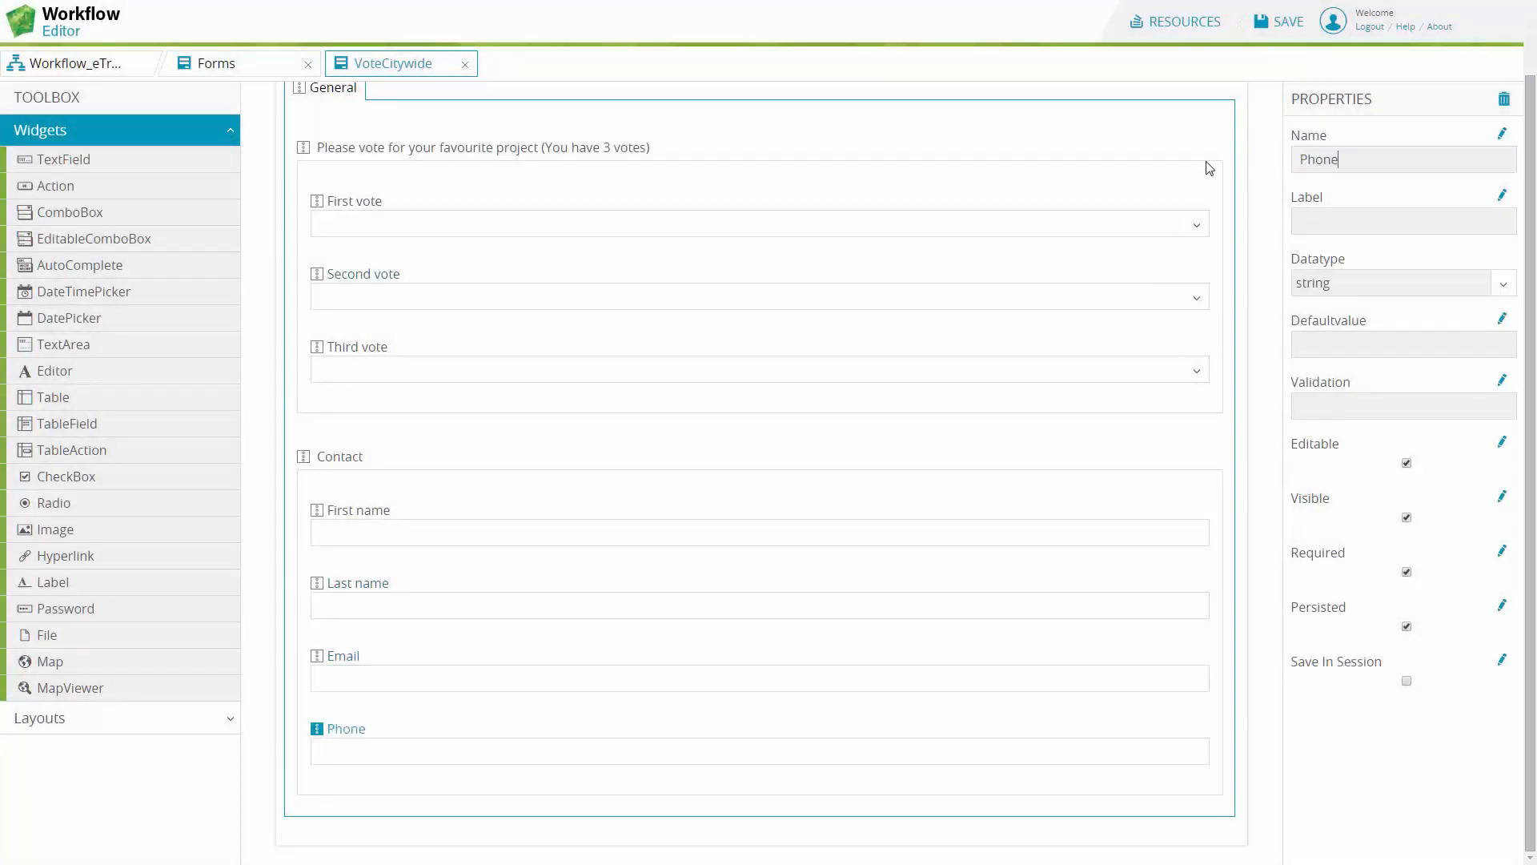
{"action": "key", "text": "Tab"}
{"action": "type", "text": "Phone"}
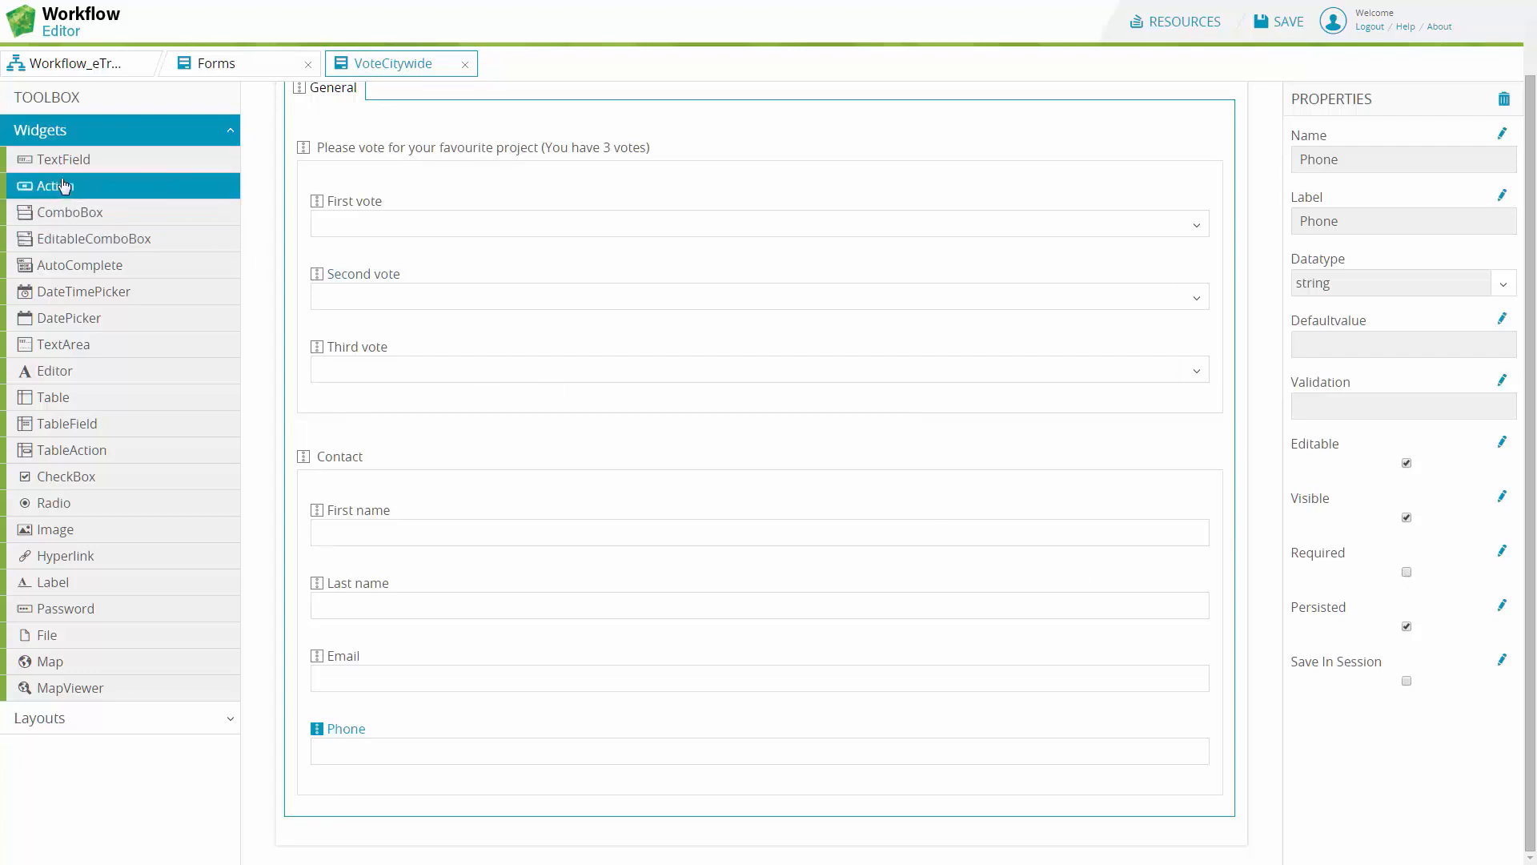
- Add an action button below the tab area, named Save, labelled Done, with its action set to Save
{"action": "left_click_drag", "start_coordinate": [41, 188], "coordinate": [1165, 838]}
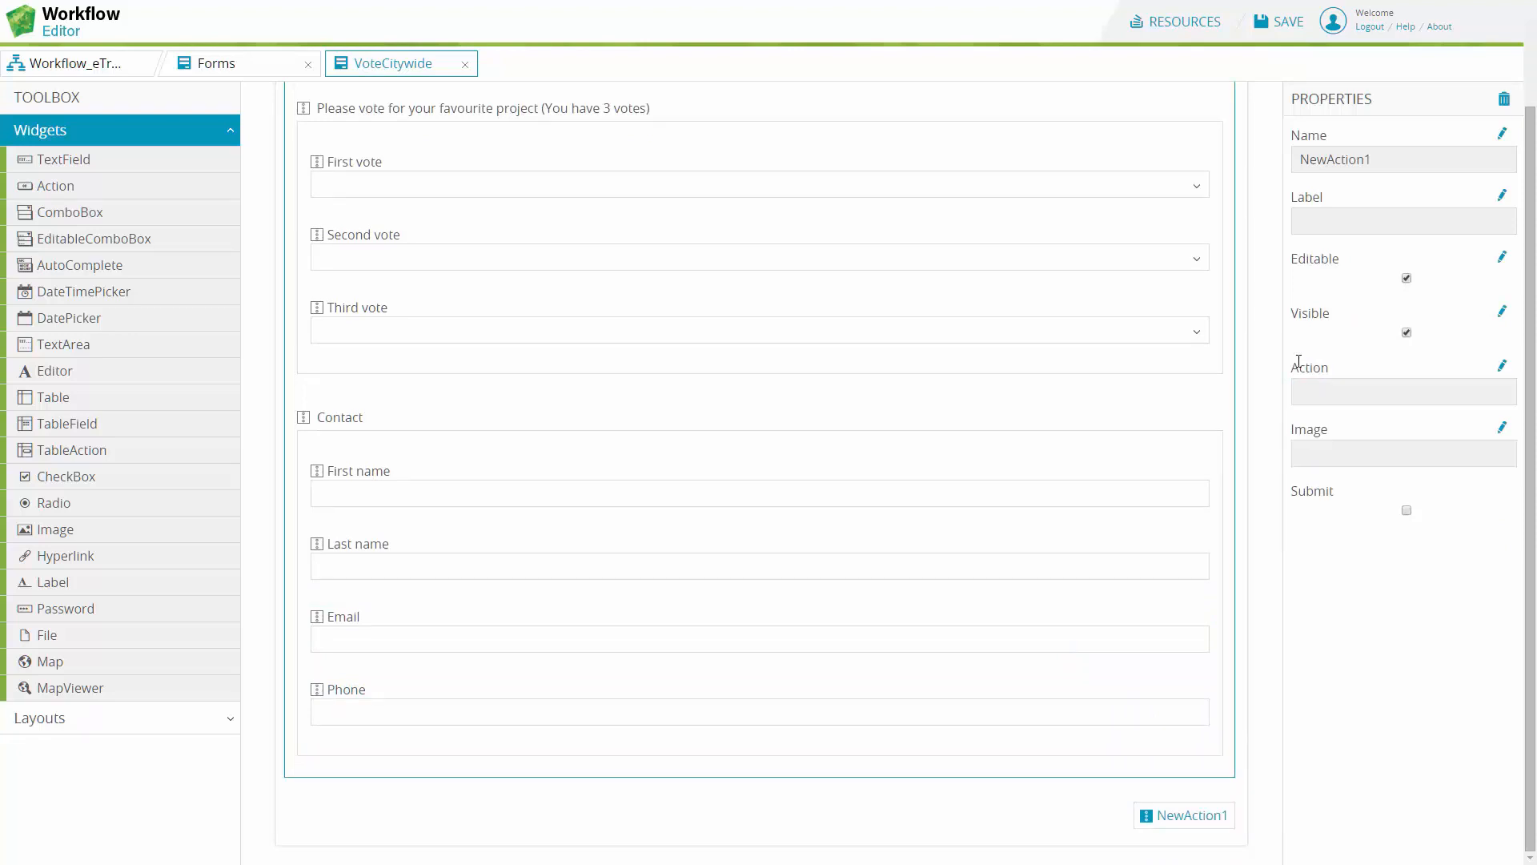
{"action": "left_click_drag", "start_coordinate": [1369, 159], "coordinate": [1199, 160]}
{"action": "type", "text": "Save"}
{"action": "key", "text": "Tab"}
{"action": "type", "text": "Don"}
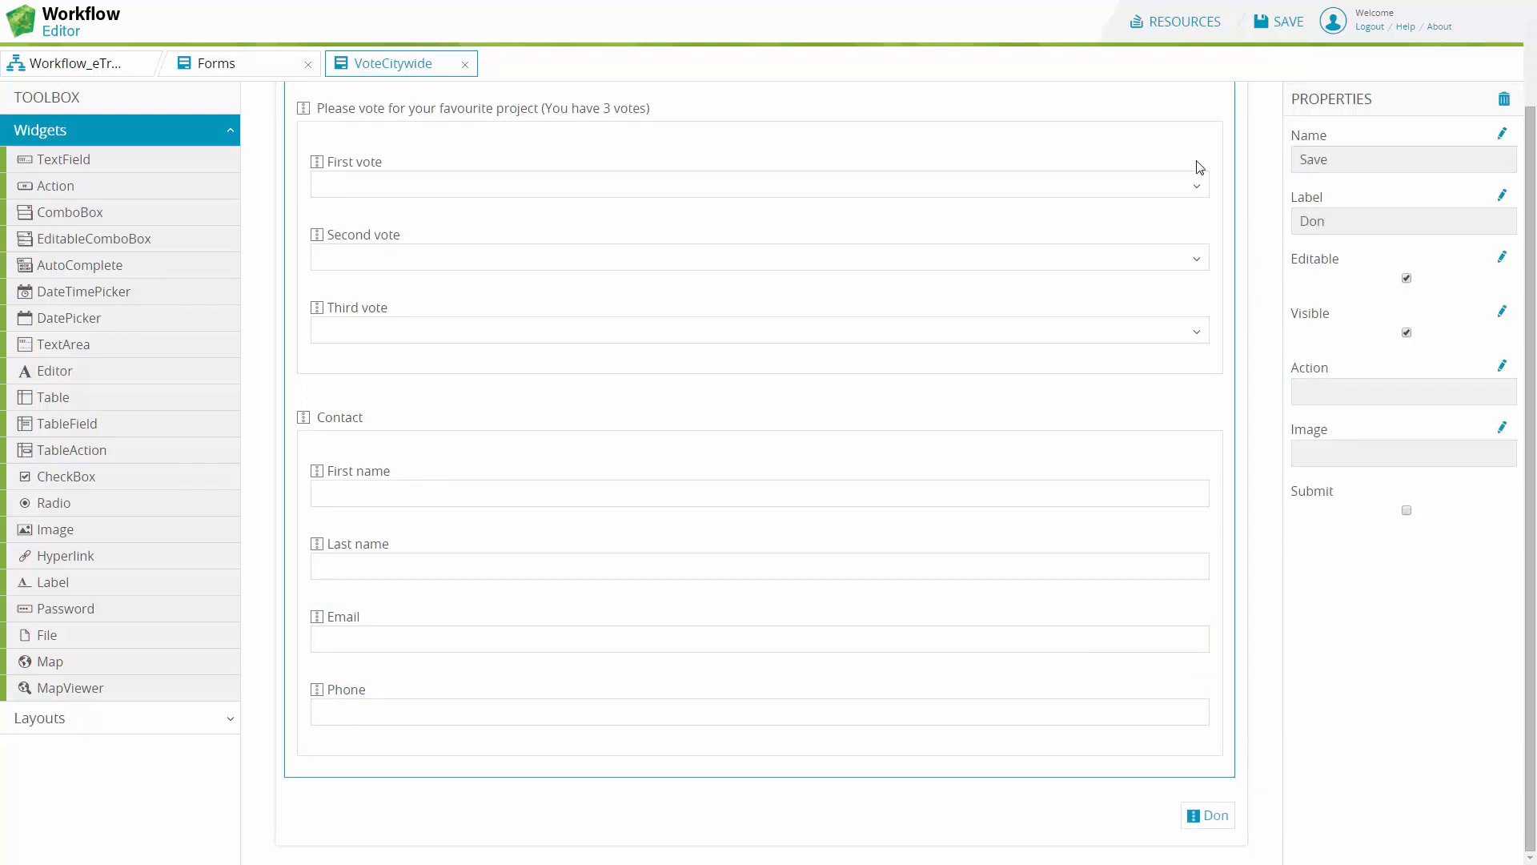
{"action": "type", "text": "e"}
{"action": "left_click", "coordinate": [1355, 388]}
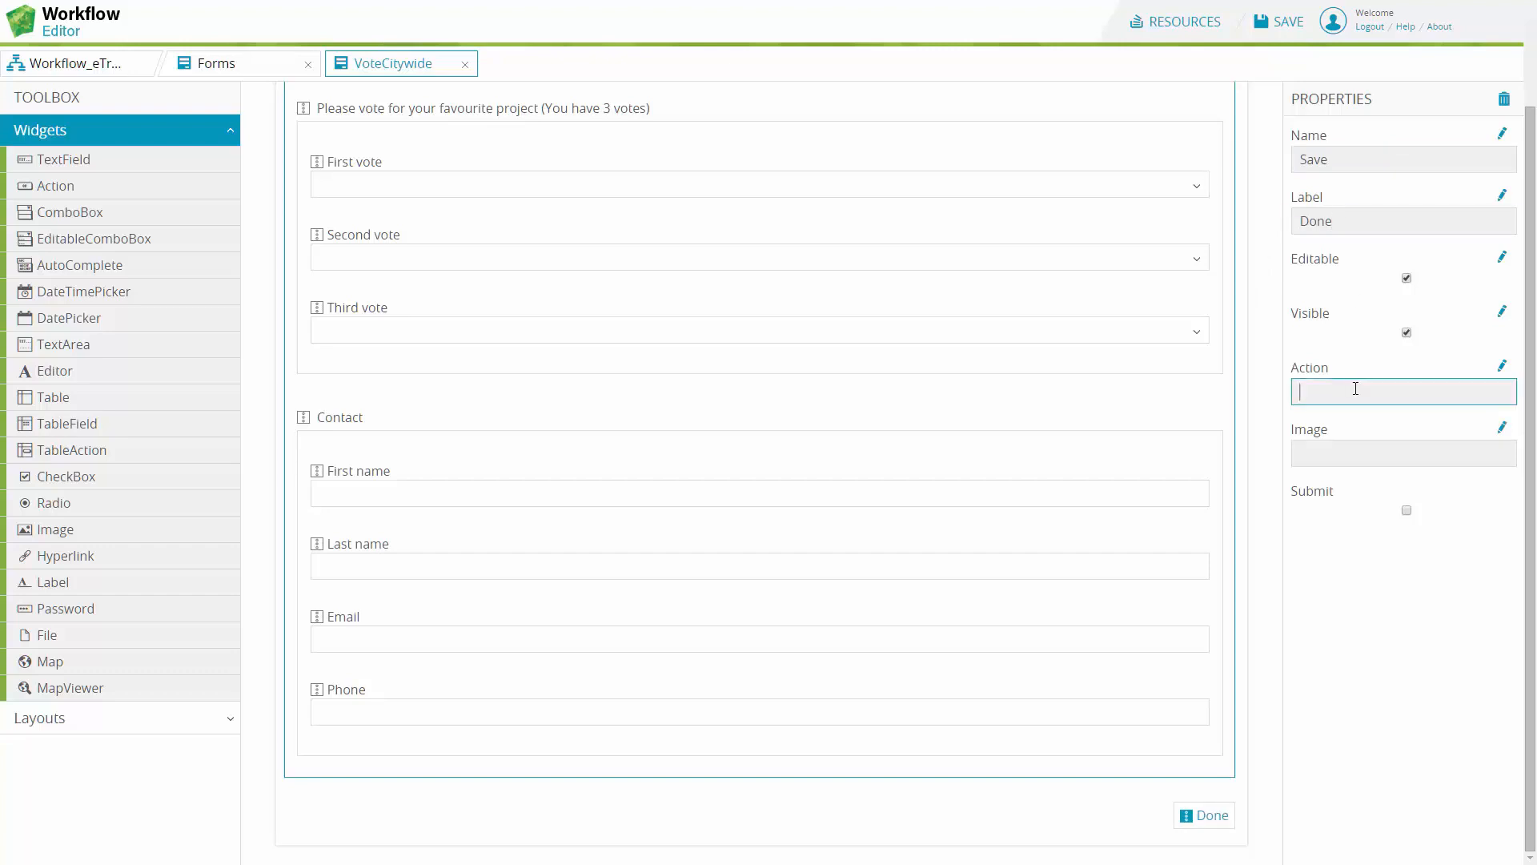
{"action": "type", "text": "Save"}
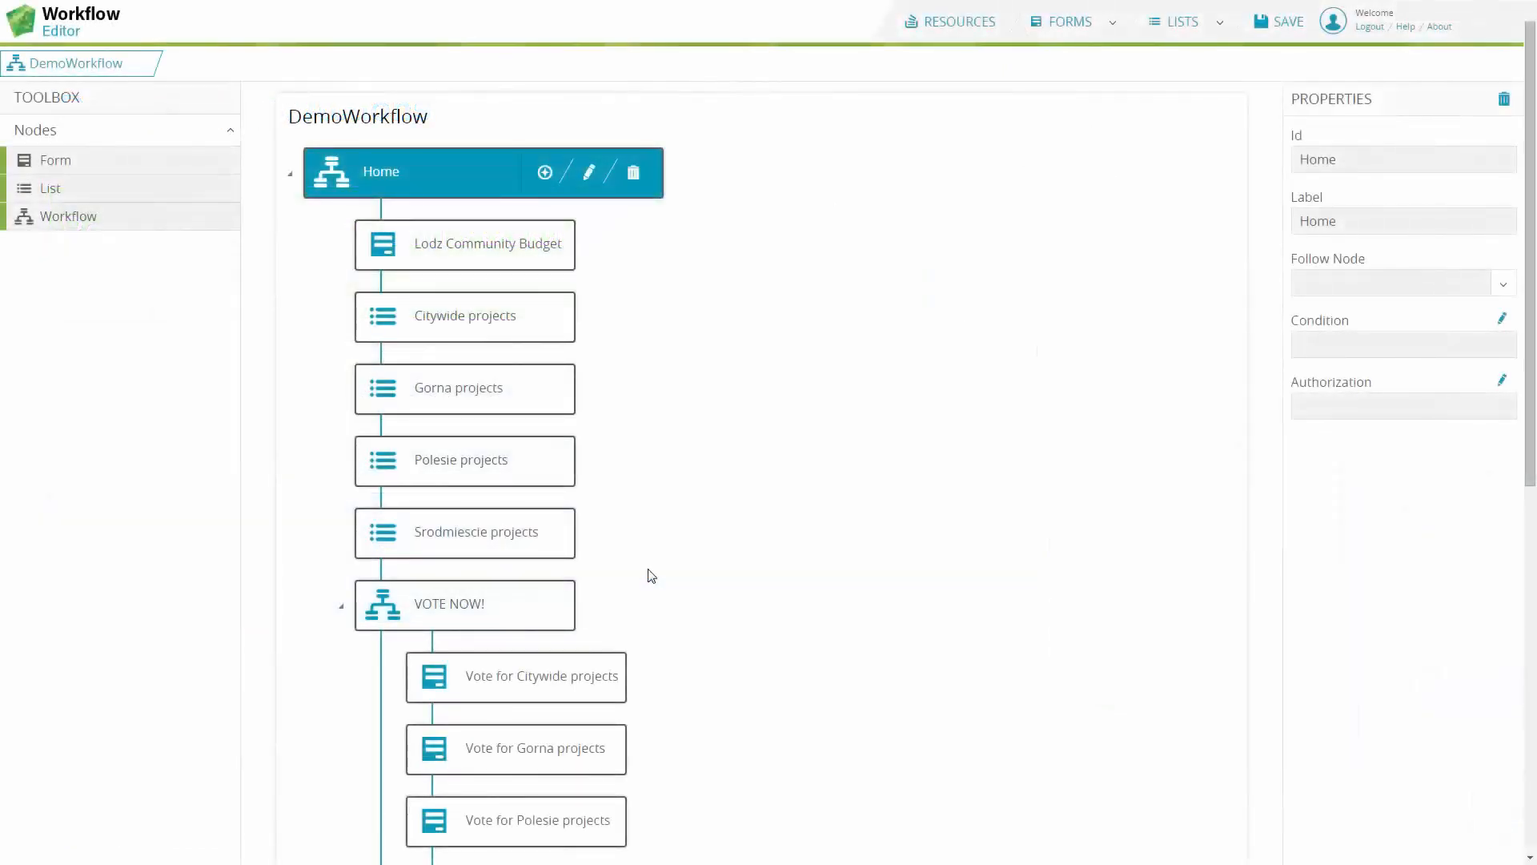
- Open the triggers of the Vote for Citywide projects node in DemoWorkflow
{"action": "left_click", "coordinate": [555, 679]}
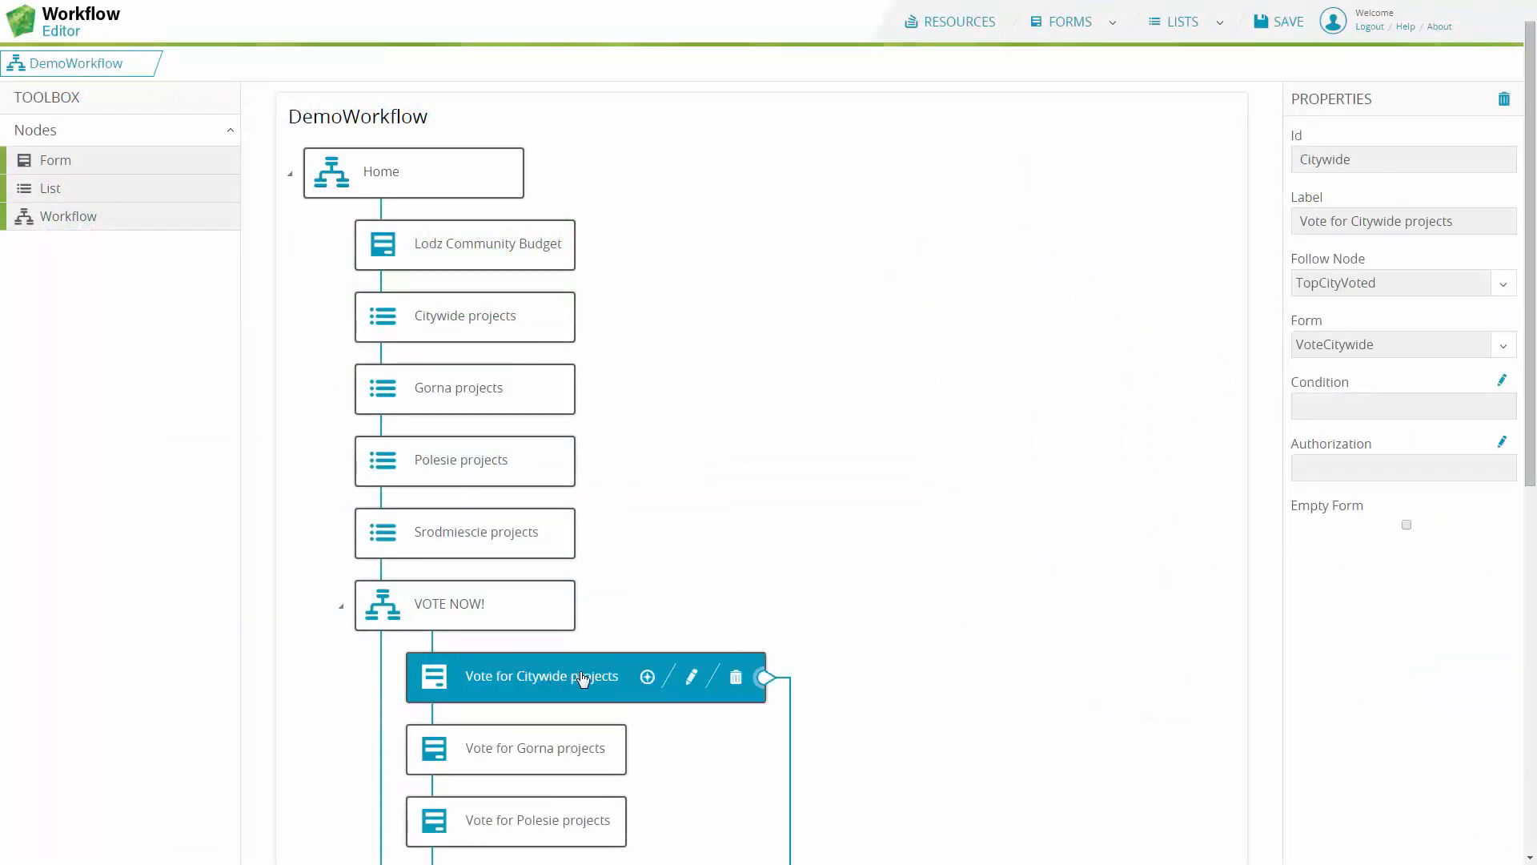
{"action": "left_click", "coordinate": [648, 678]}
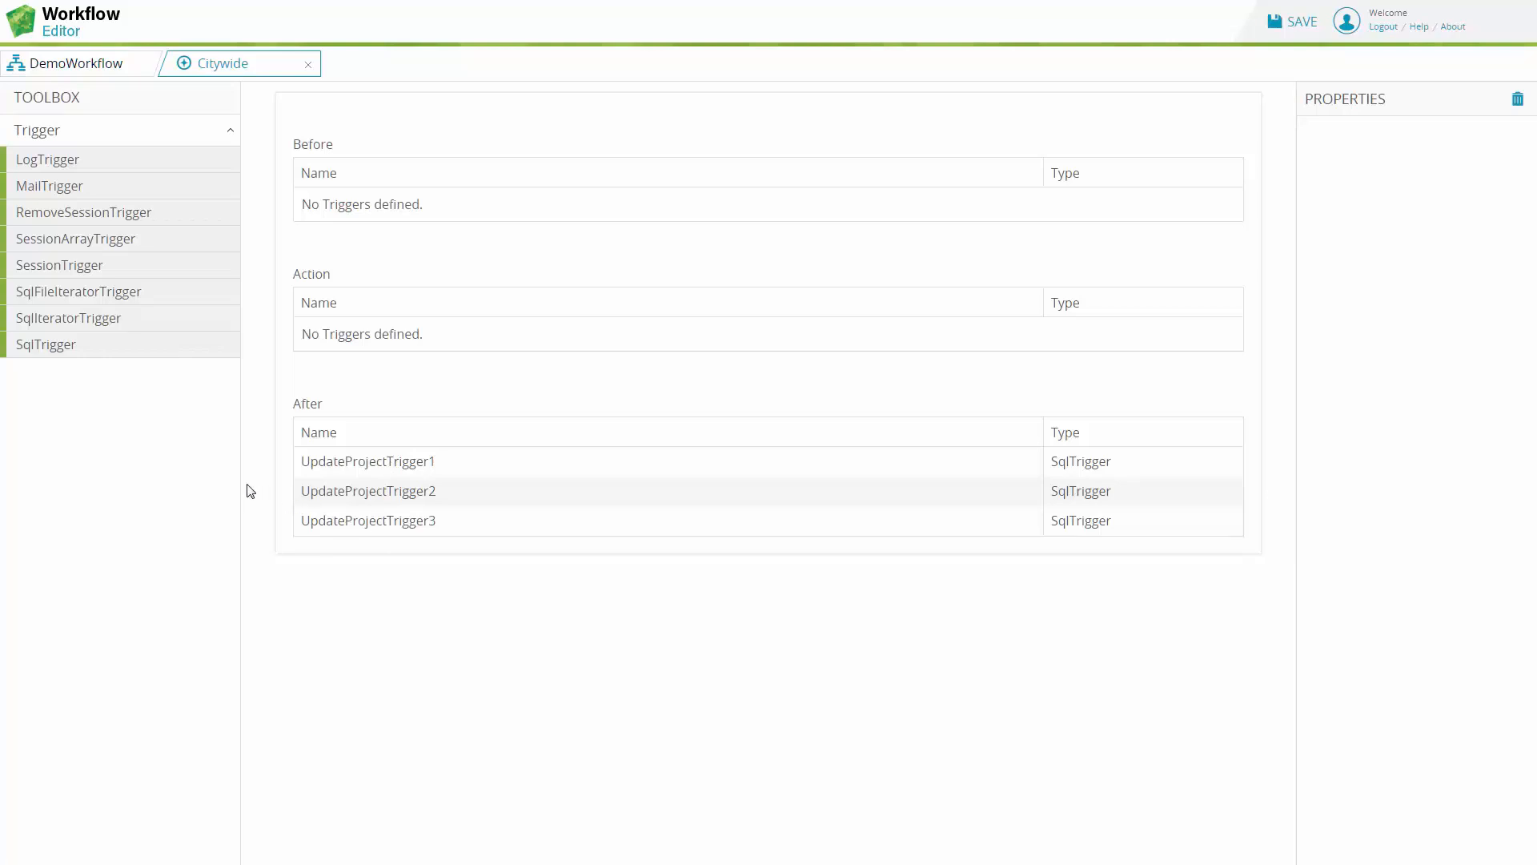
- Add an SqlTrigger to the Action triggers of the Citywide node and delete it again
{"action": "left_click", "coordinate": [55, 346]}
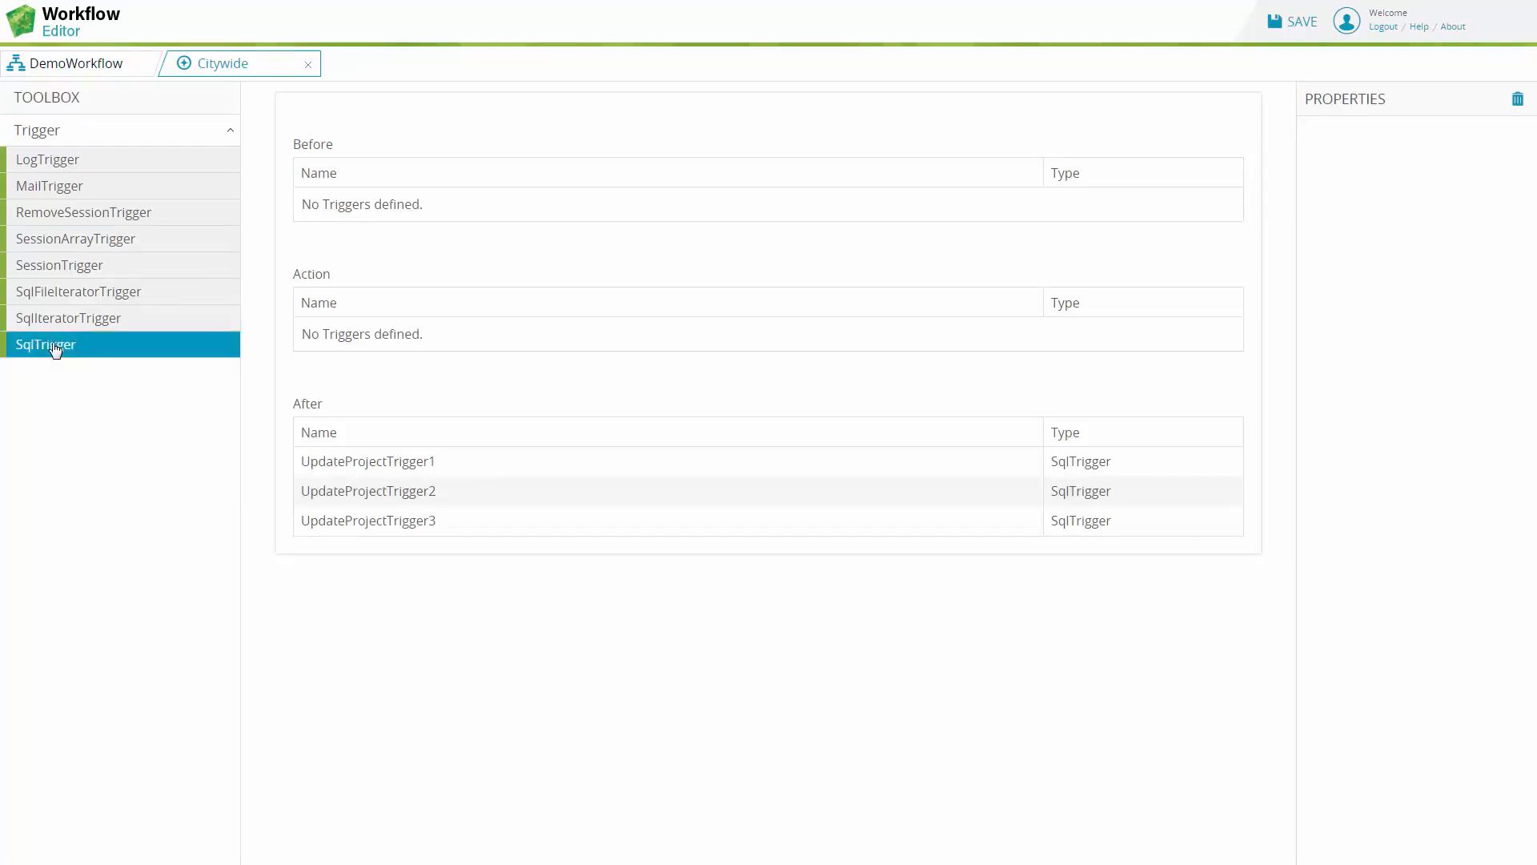
{"action": "left_click_drag", "start_coordinate": [55, 346], "coordinate": [375, 331]}
{"action": "left_click", "coordinate": [338, 336]}
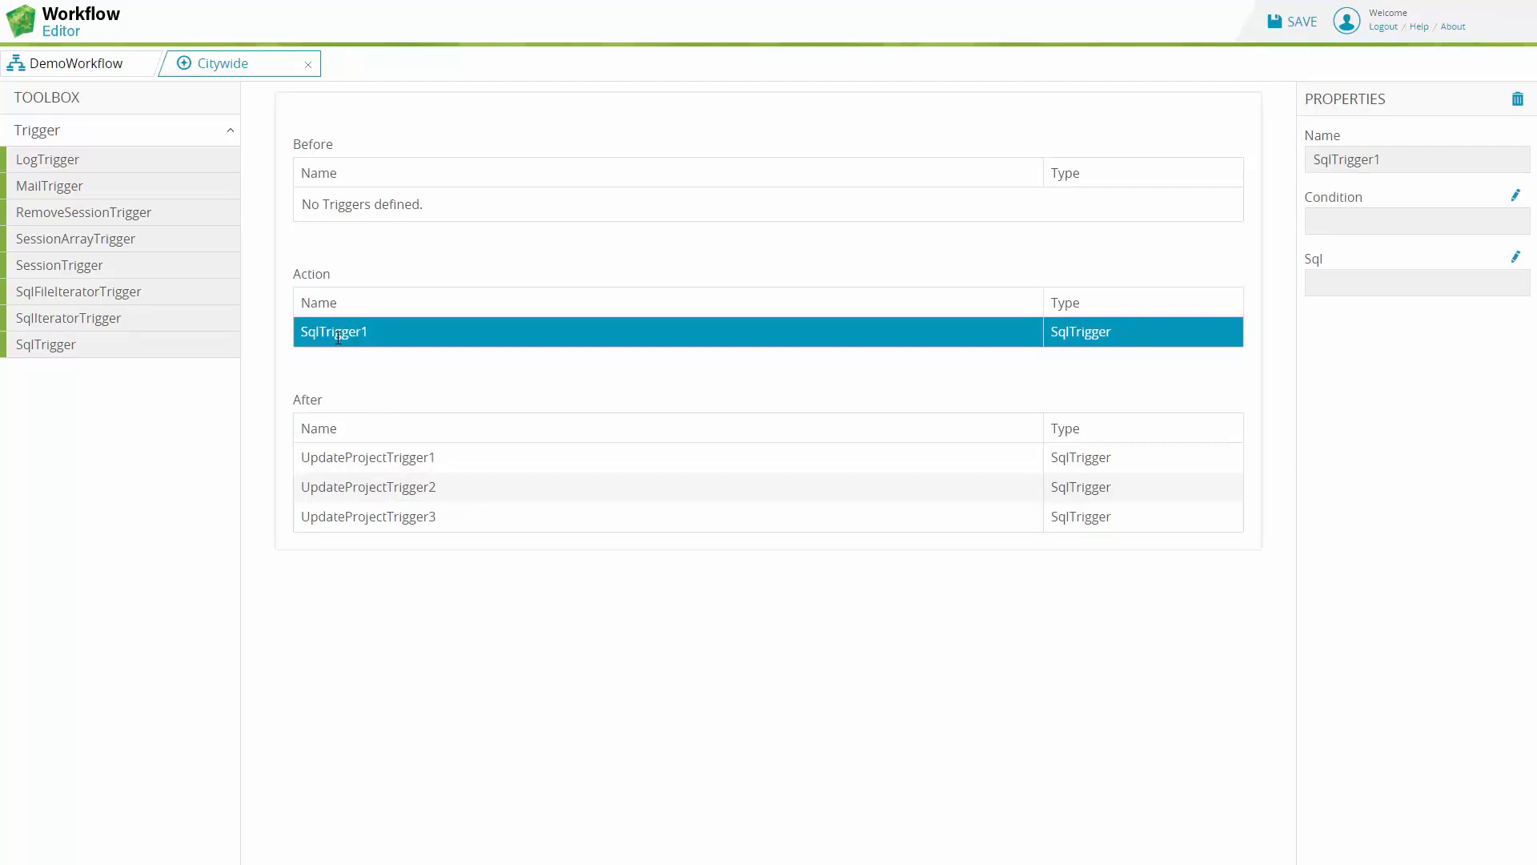
{"action": "left_click", "coordinate": [1517, 98]}
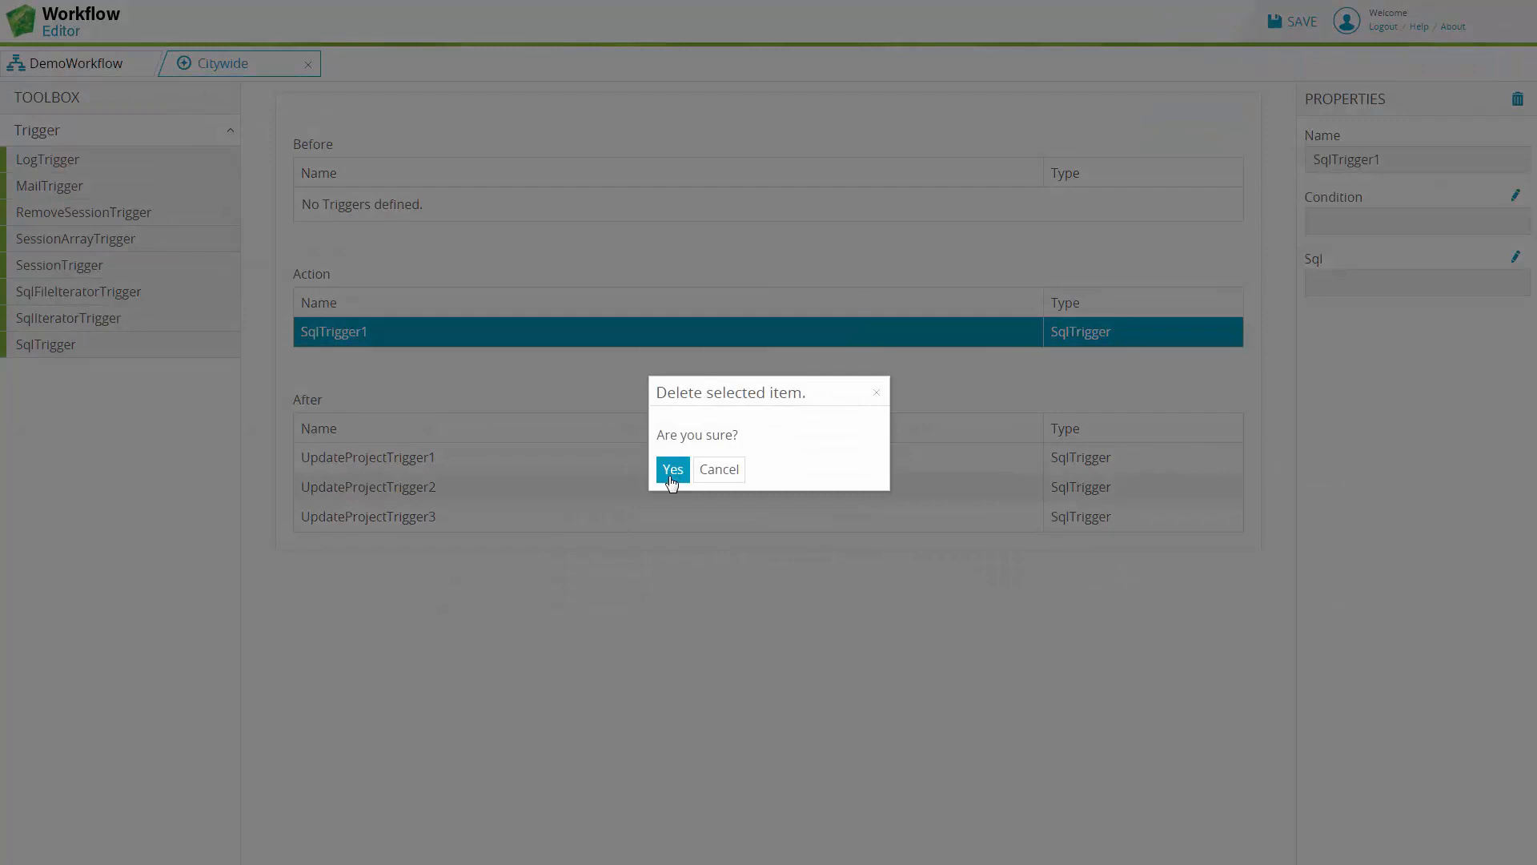
{"action": "left_click", "coordinate": [672, 469]}
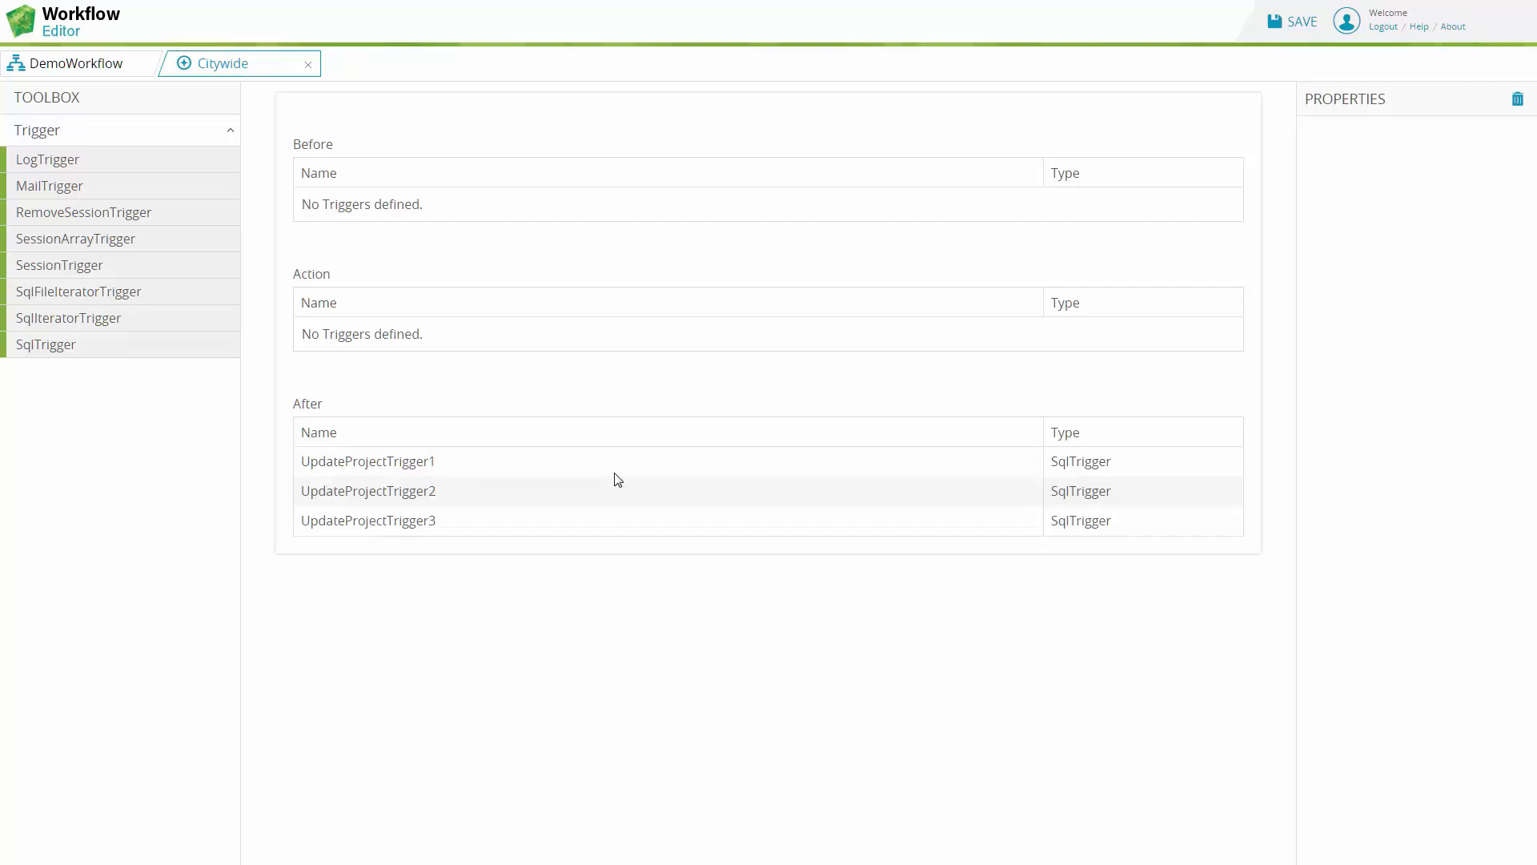
- Open the SQL statement of UpdateProjectTrigger1 in the After triggers for review
{"action": "left_click", "coordinate": [449, 471]}
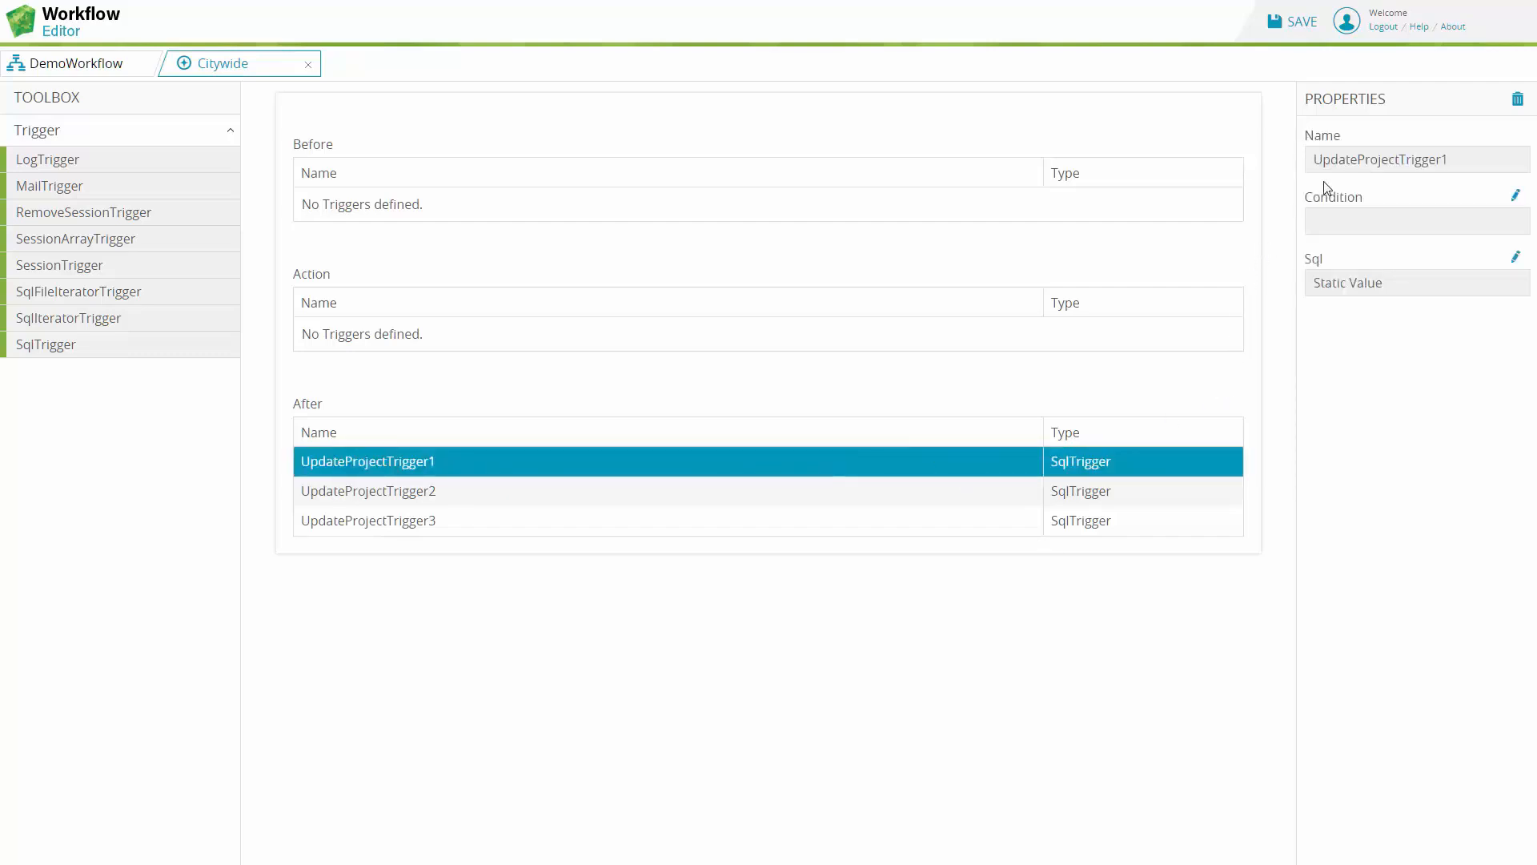
{"action": "left_click", "coordinate": [1515, 258]}
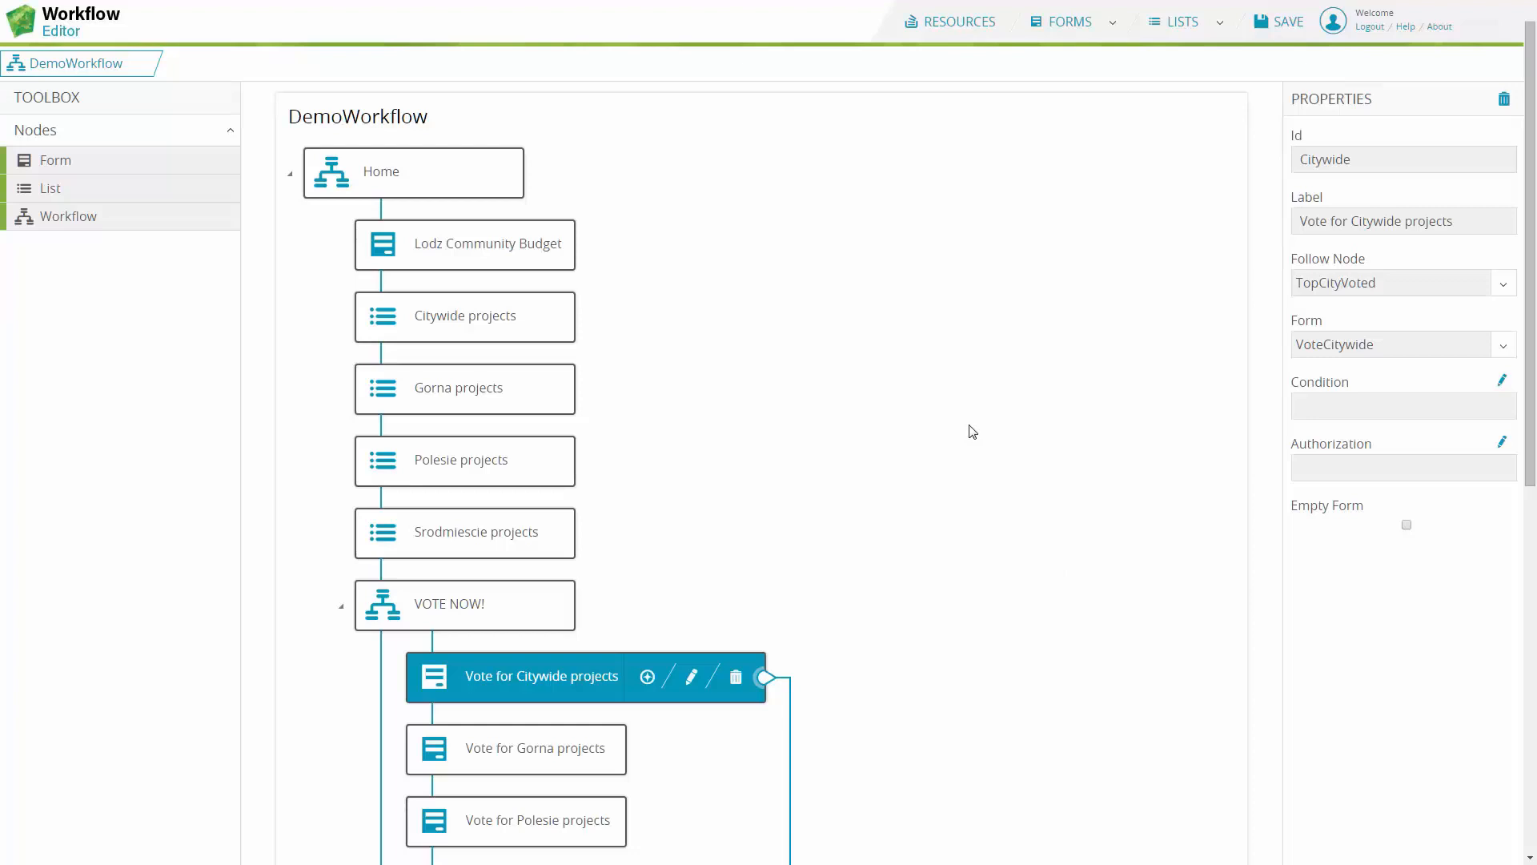
- Examine the workflow's resources, including the resource types that can be created and the code of the custom script
{"action": "left_click", "coordinate": [948, 24]}
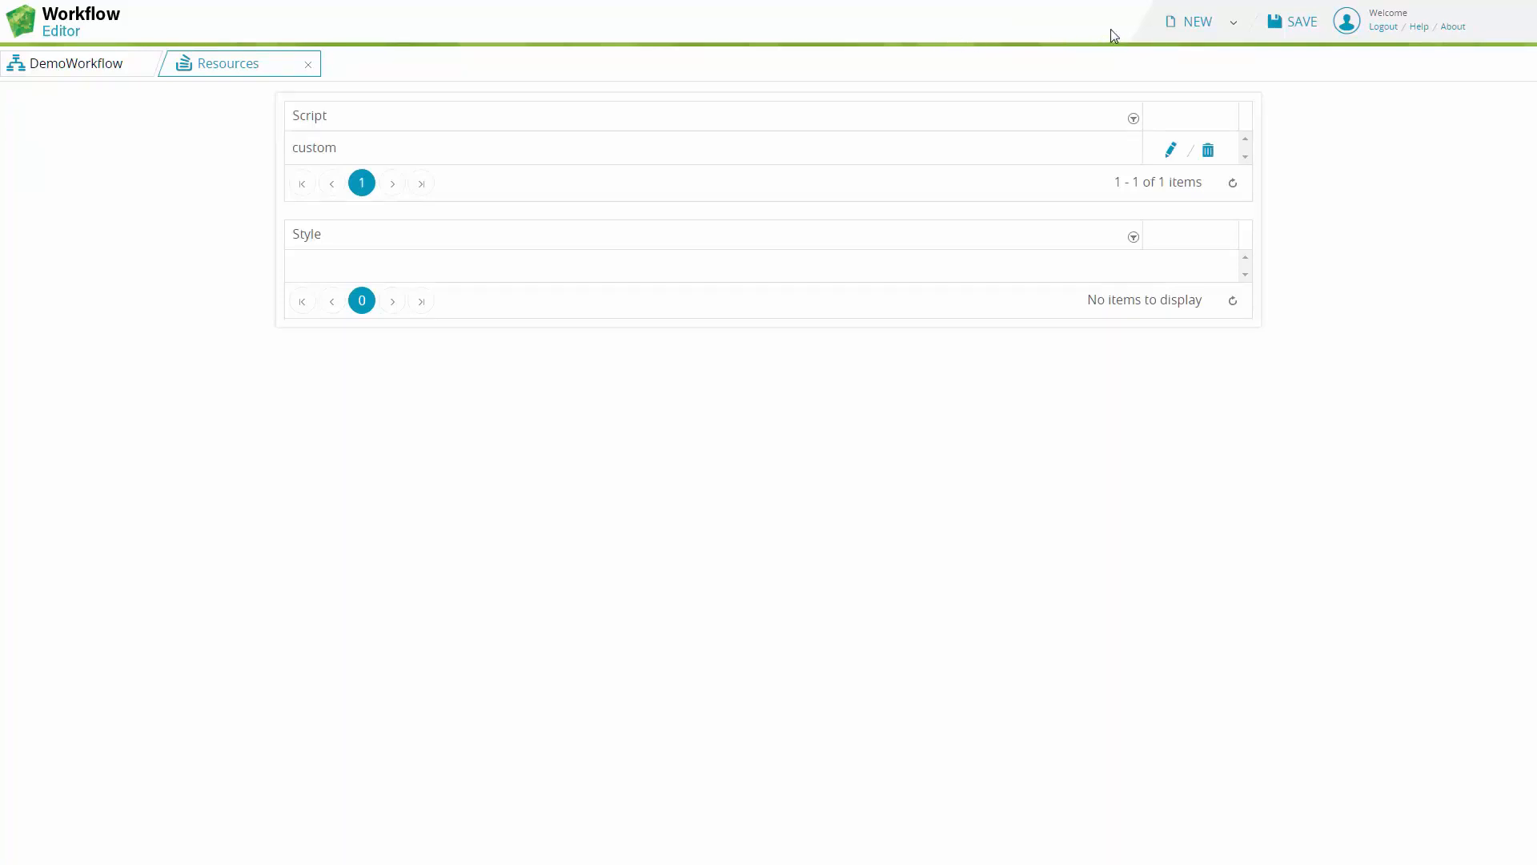
{"action": "left_click", "coordinate": [1233, 22]}
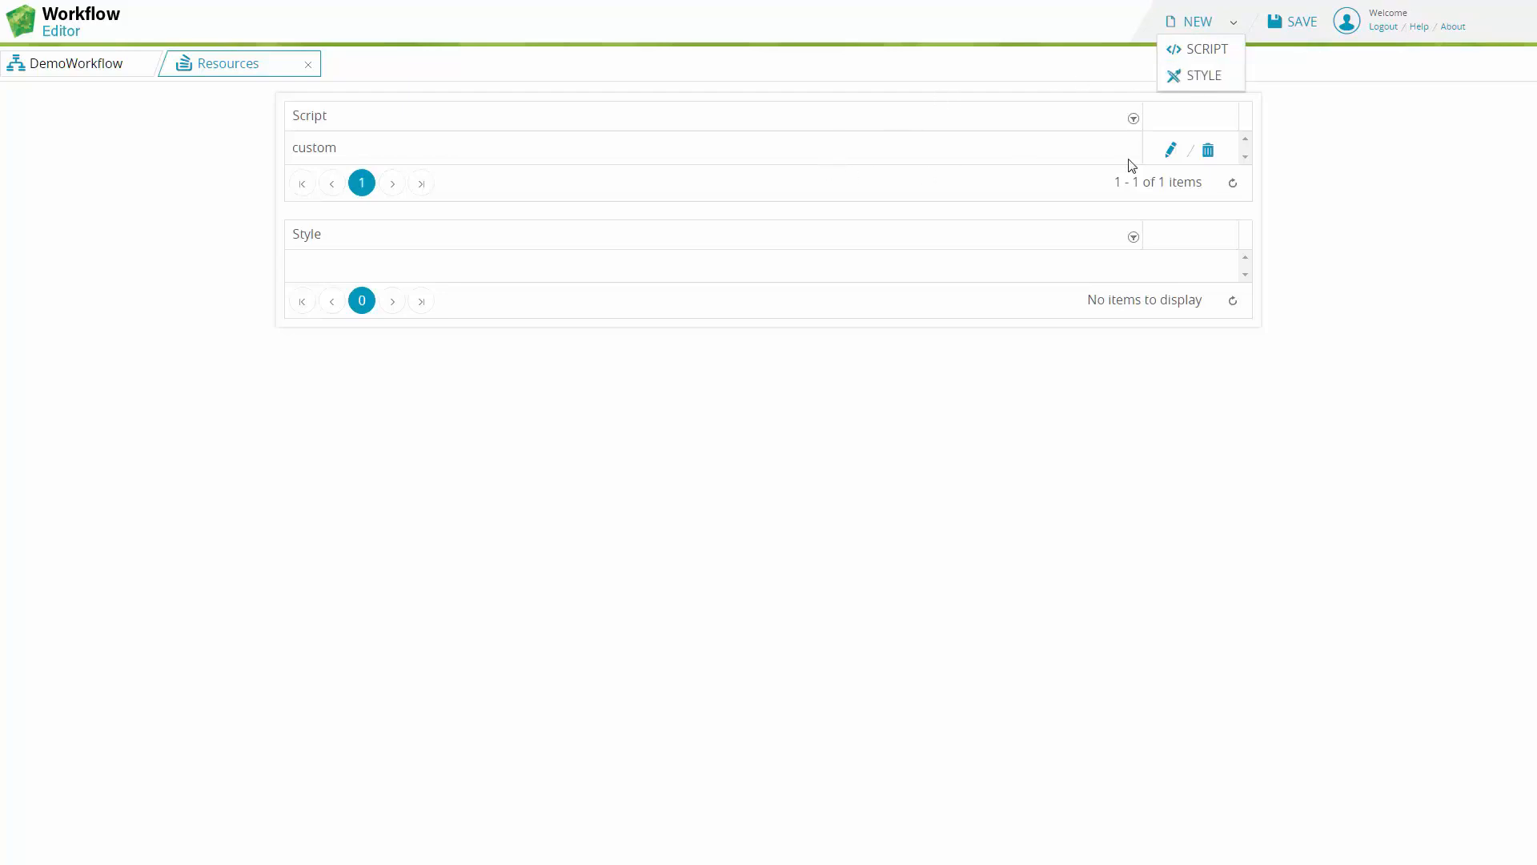
{"action": "left_click", "coordinate": [1171, 152]}
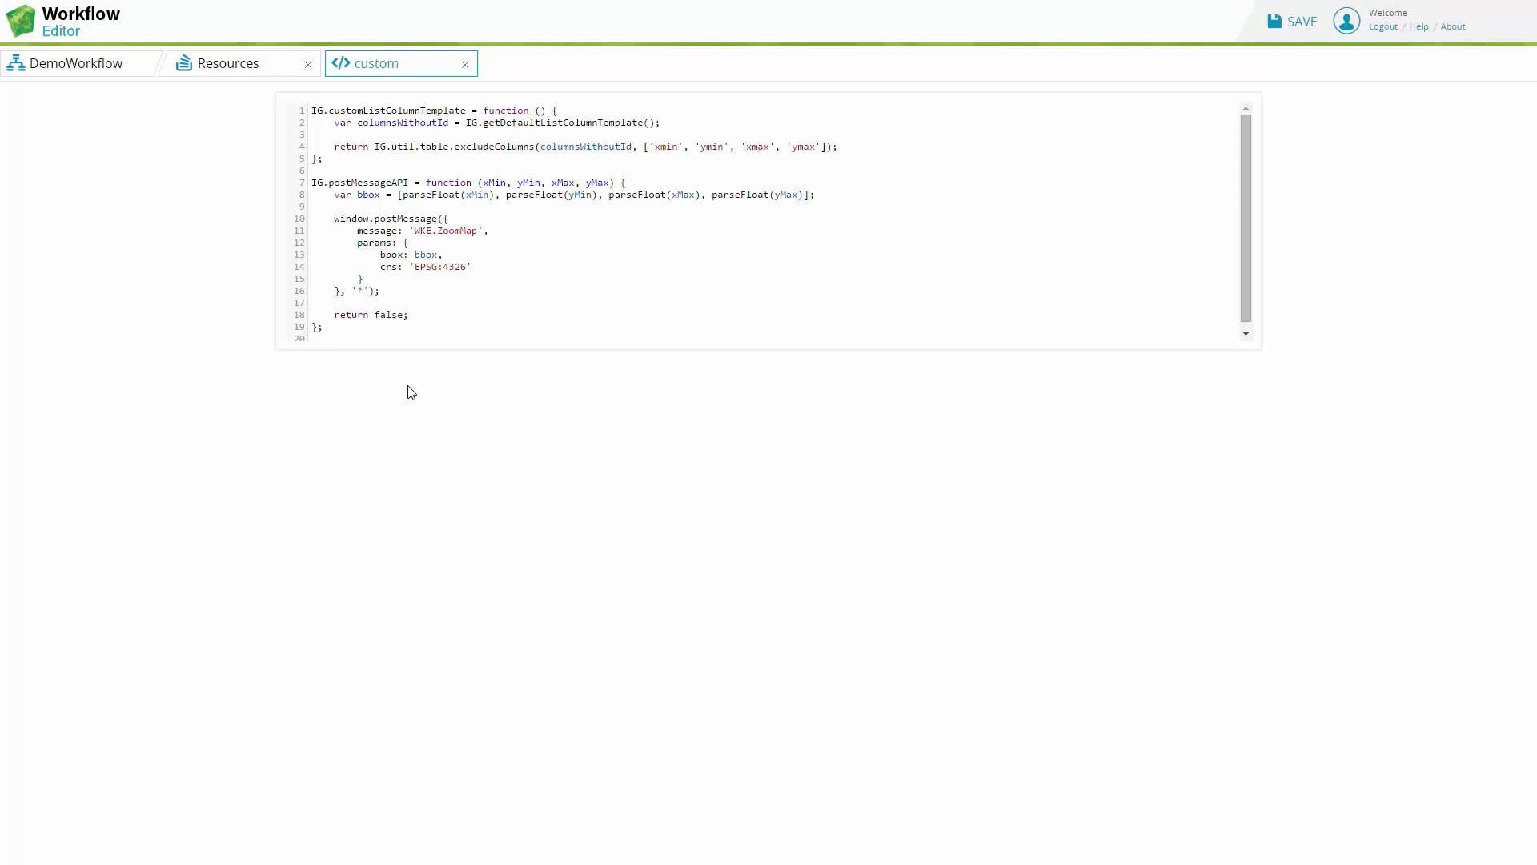
{"action": "left_click", "coordinate": [464, 64]}
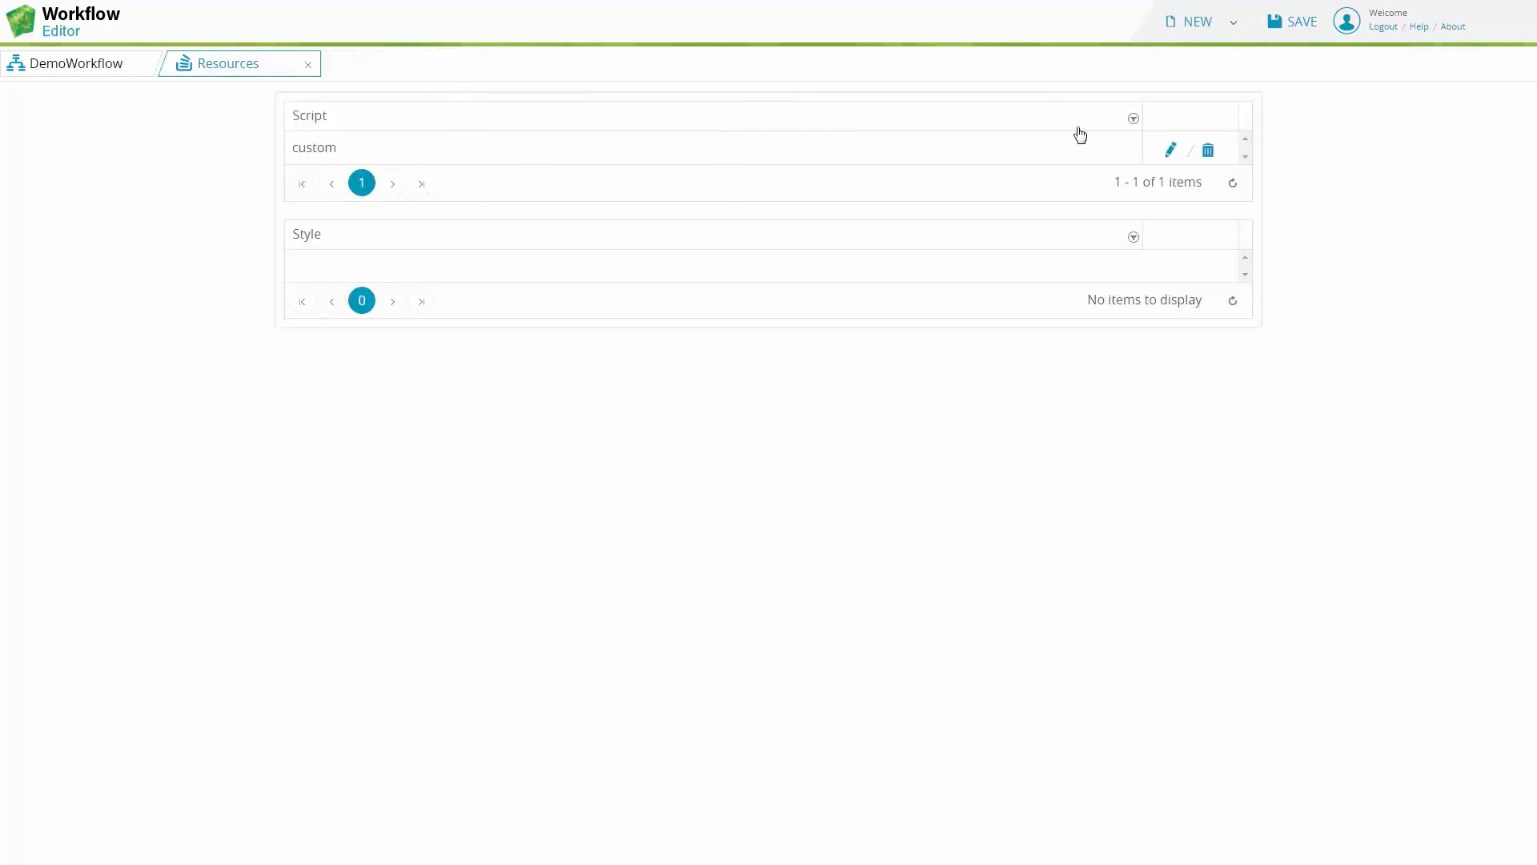
- Create a new style resource named customStyle
{"action": "left_click", "coordinate": [1235, 24]}
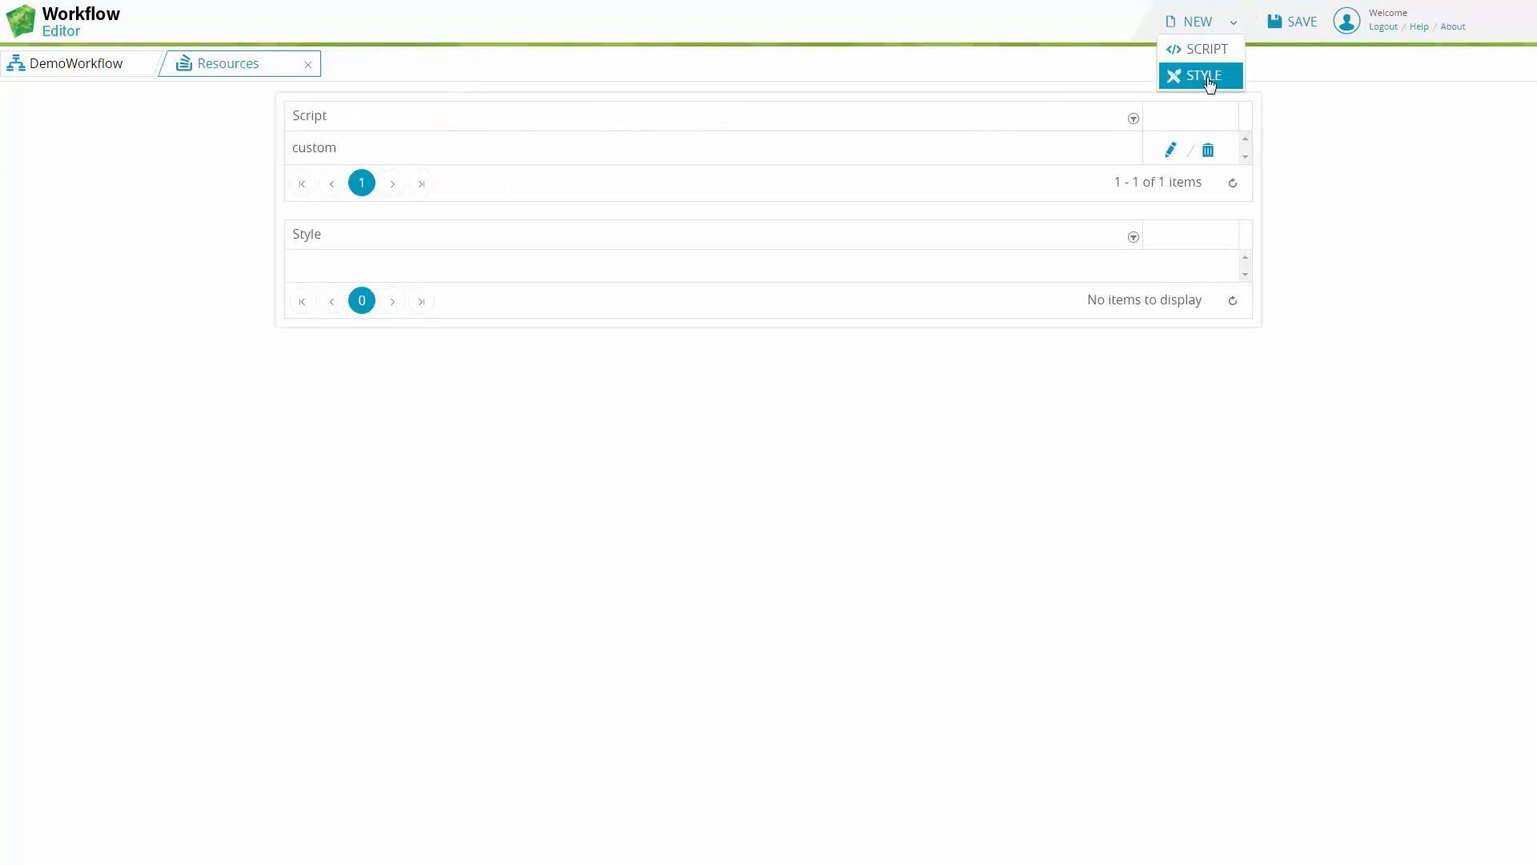
{"action": "left_click", "coordinate": [1200, 80]}
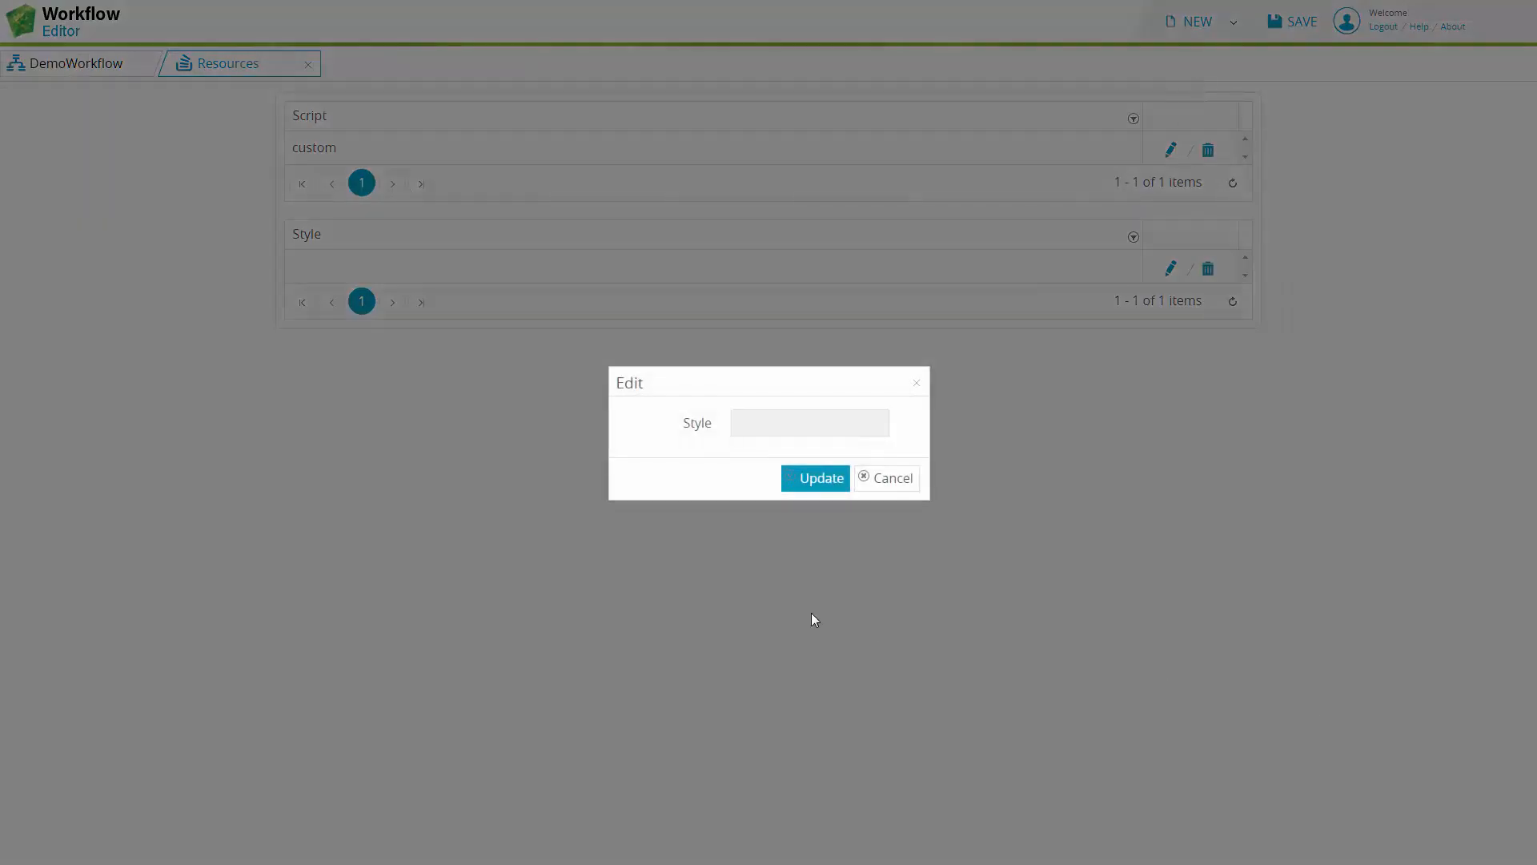
{"action": "left_click", "coordinate": [753, 425]}
{"action": "type", "text": "customStyle"}
{"action": "left_click", "coordinate": [820, 479]}
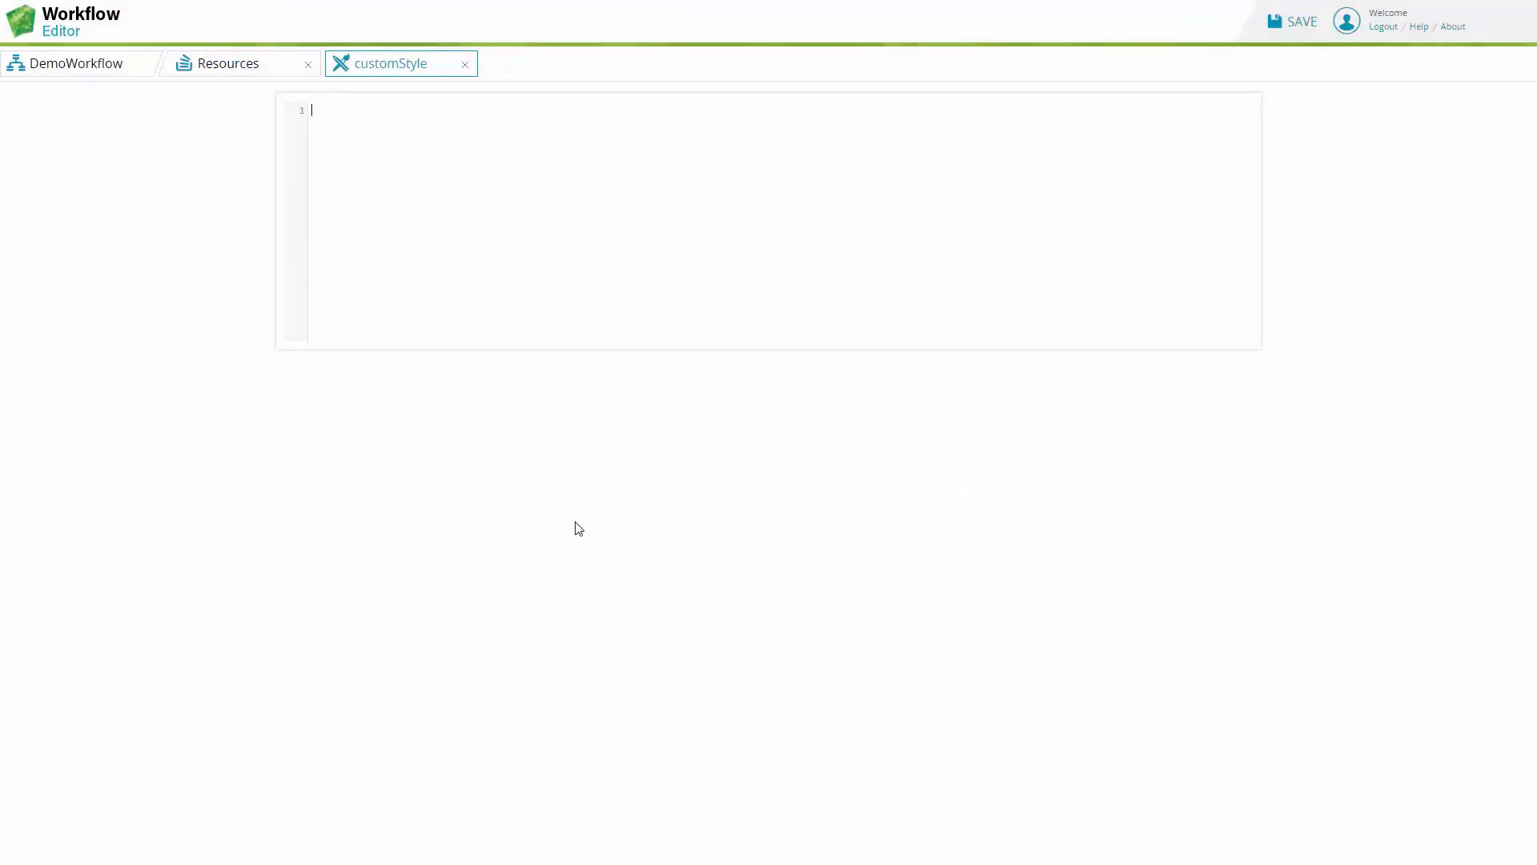
- Write a .ig-label-span rule with color:red; in the customStyle stylesheet and save it
{"action": "type", "text": ".ig-label-span{"}
{"action": "key", "text": "Return"}
{"action": "key", "text": "Return"}
{"action": "type", "text": "color:red;"}
{"action": "key", "text": "Delete"}
{"action": "left_click", "coordinate": [1288, 25]}
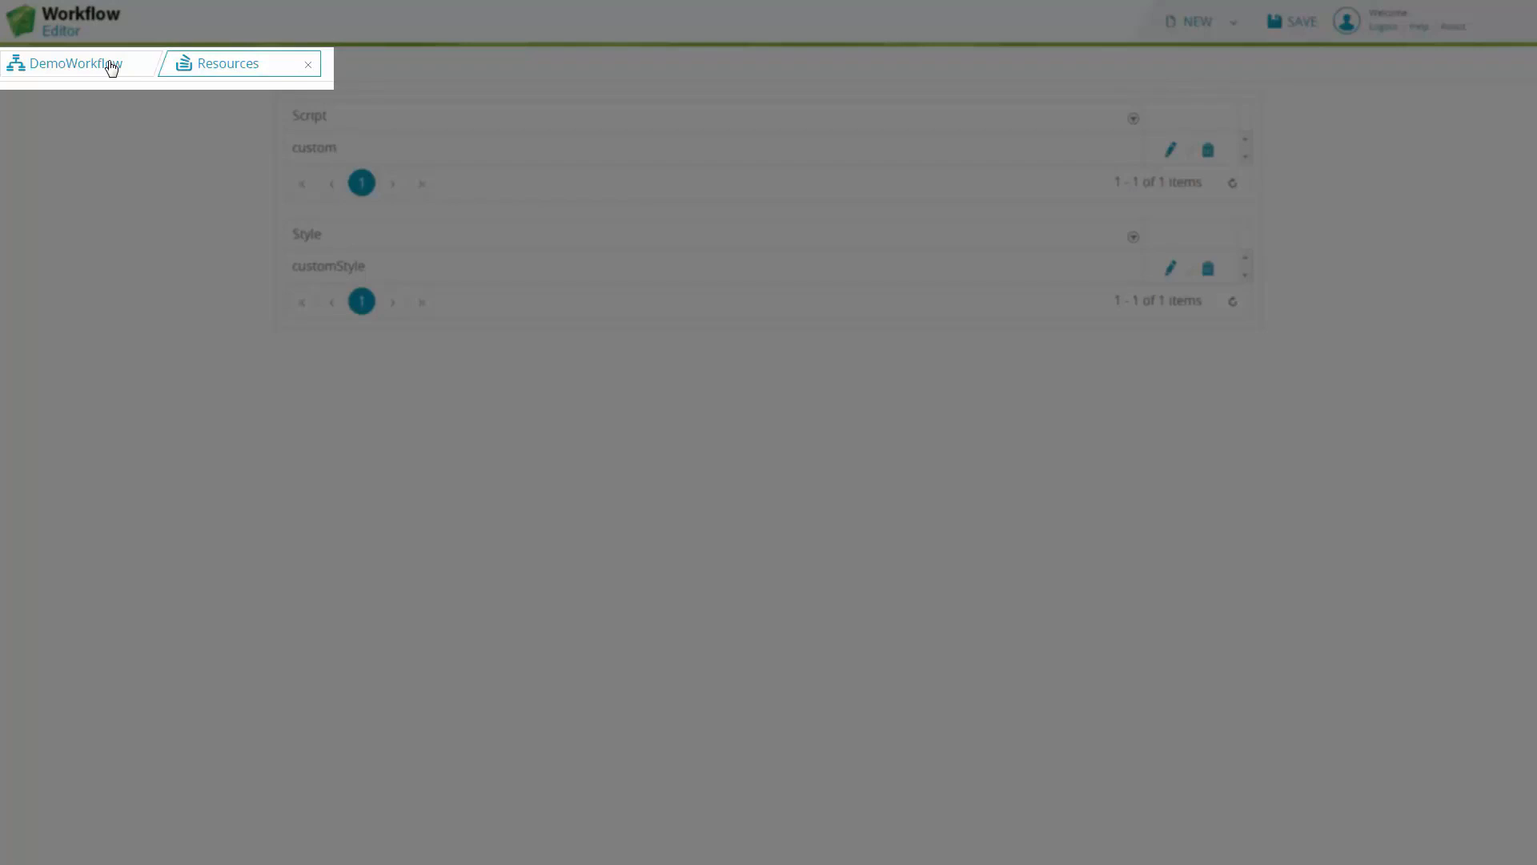
- Review the configuration and custom script assignment of the list behind the Citywide projects node, and close it again
{"action": "left_click", "coordinate": [111, 65]}
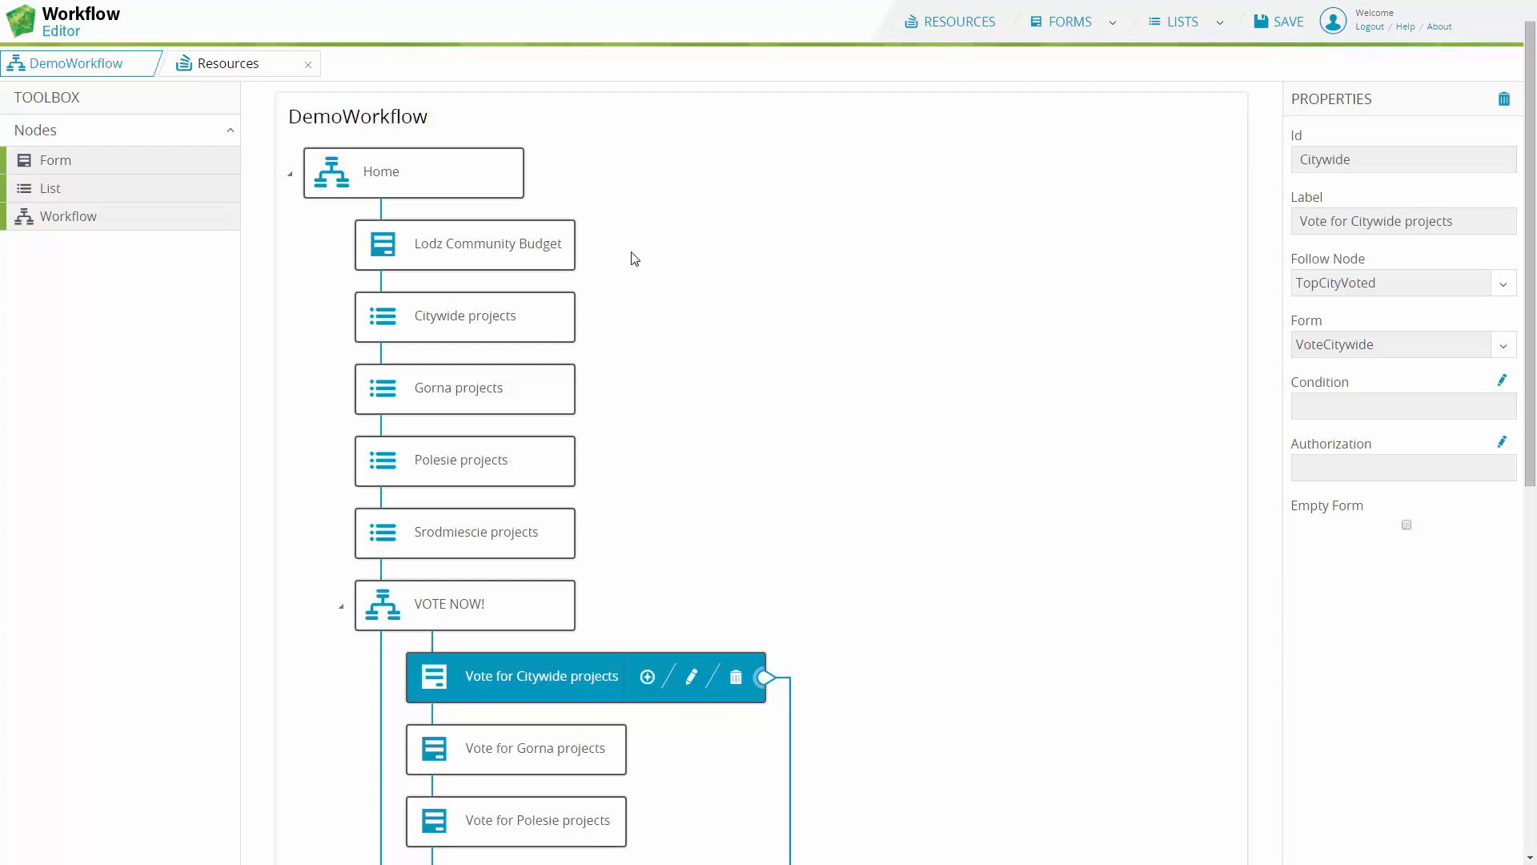
{"action": "left_click", "coordinate": [458, 319]}
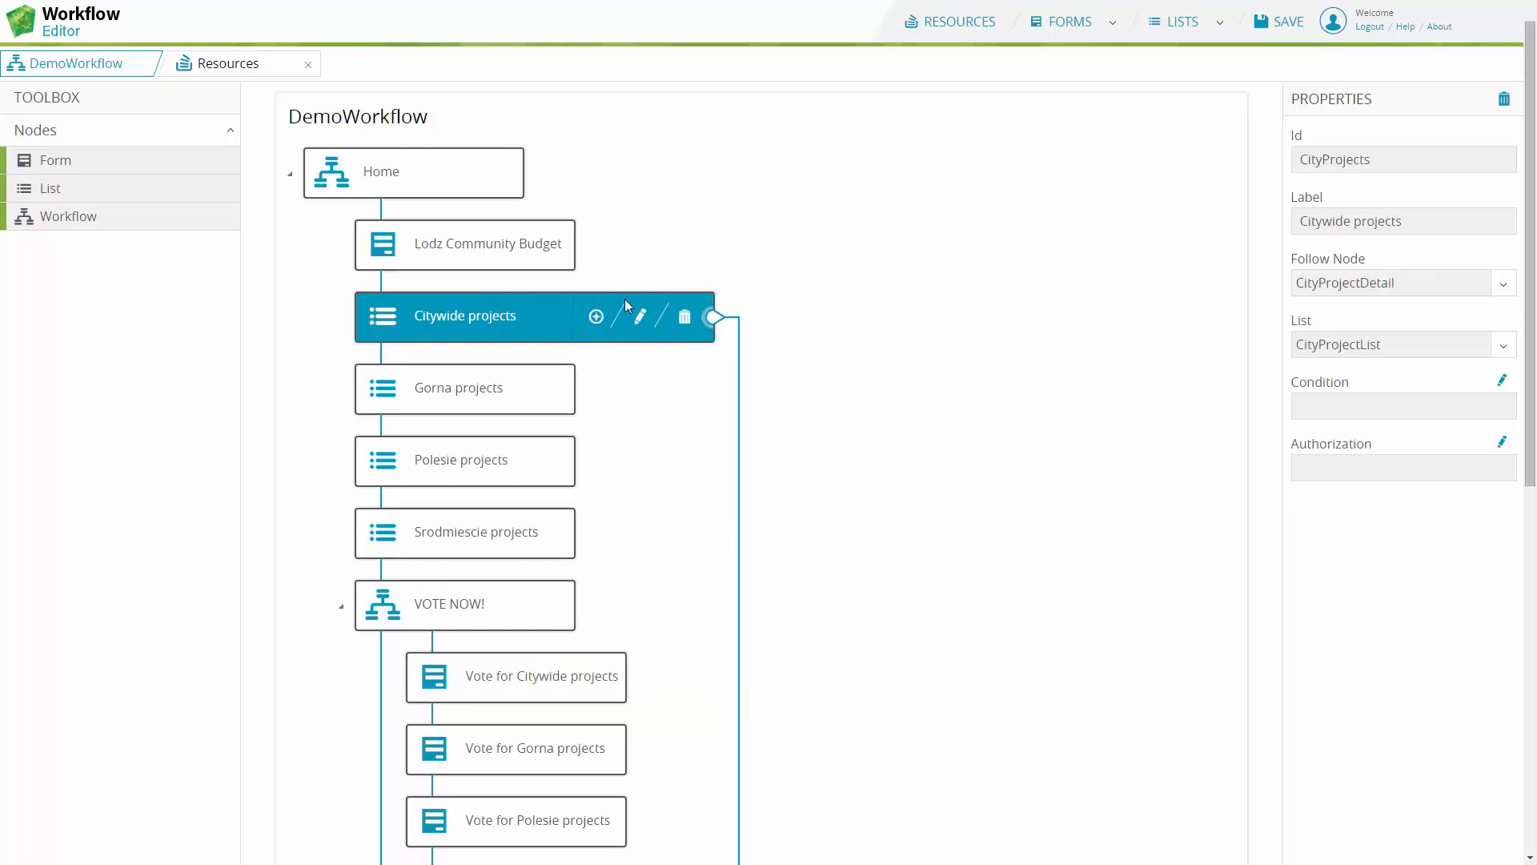
{"action": "left_click", "coordinate": [644, 318]}
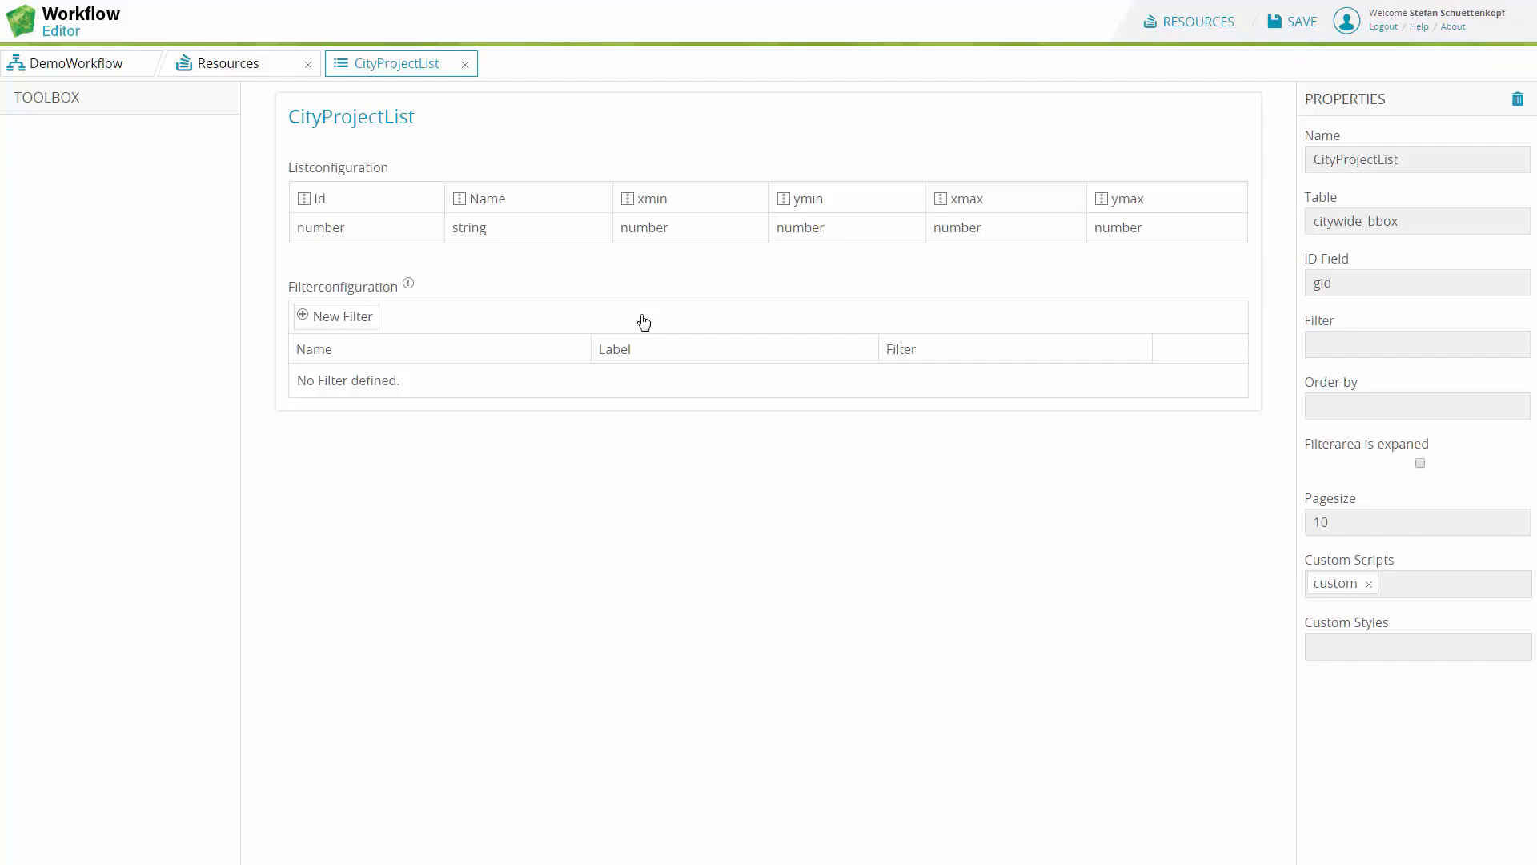
{"action": "left_click", "coordinate": [465, 64]}
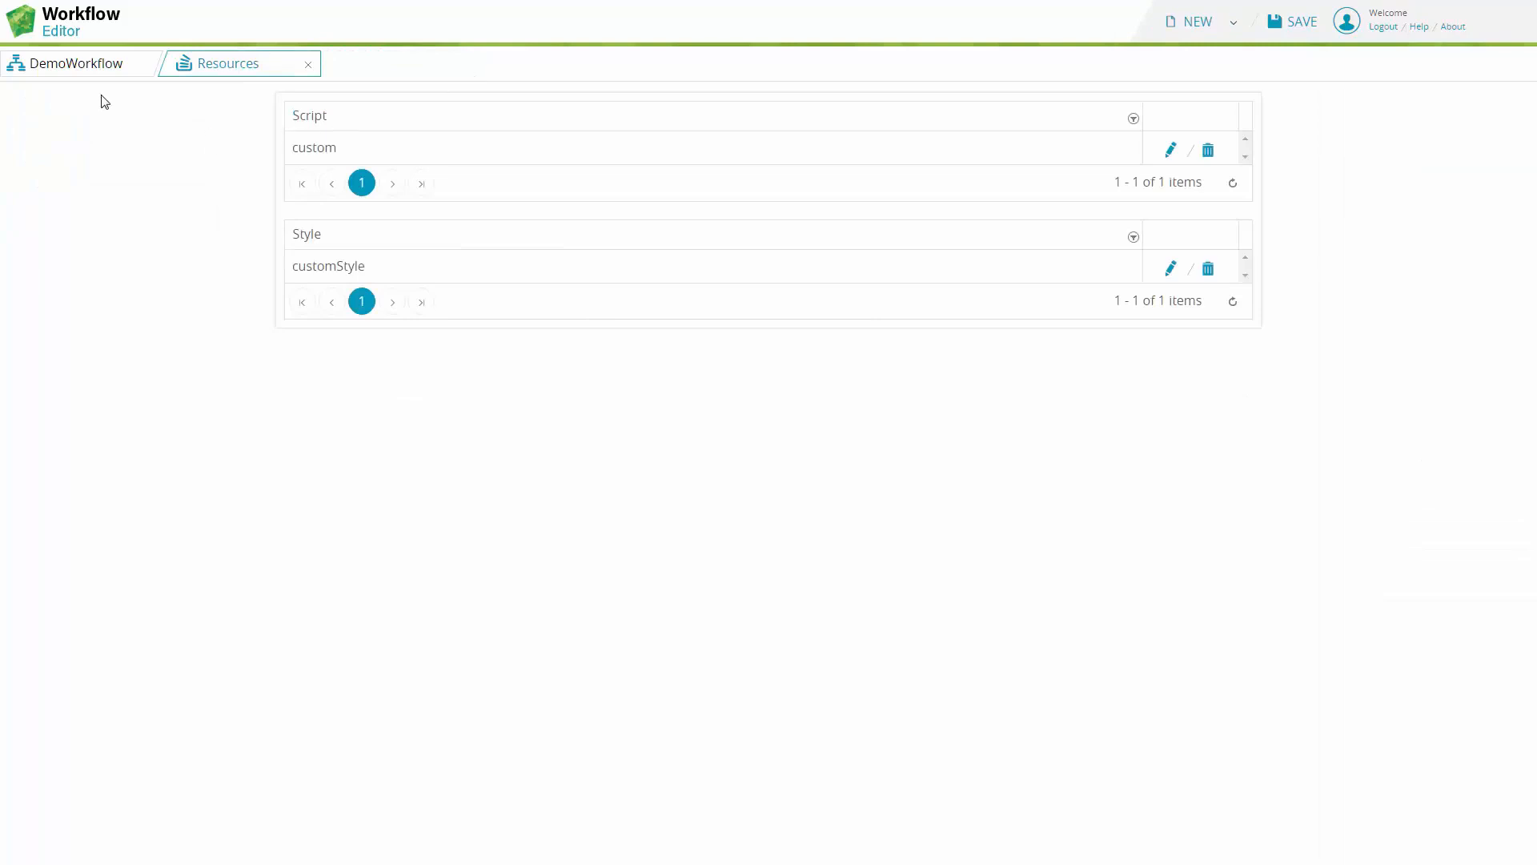
- Open the form of the Vote for Citywide projects node, assign customStyle as its custom style and save it
{"action": "left_click", "coordinate": [84, 63]}
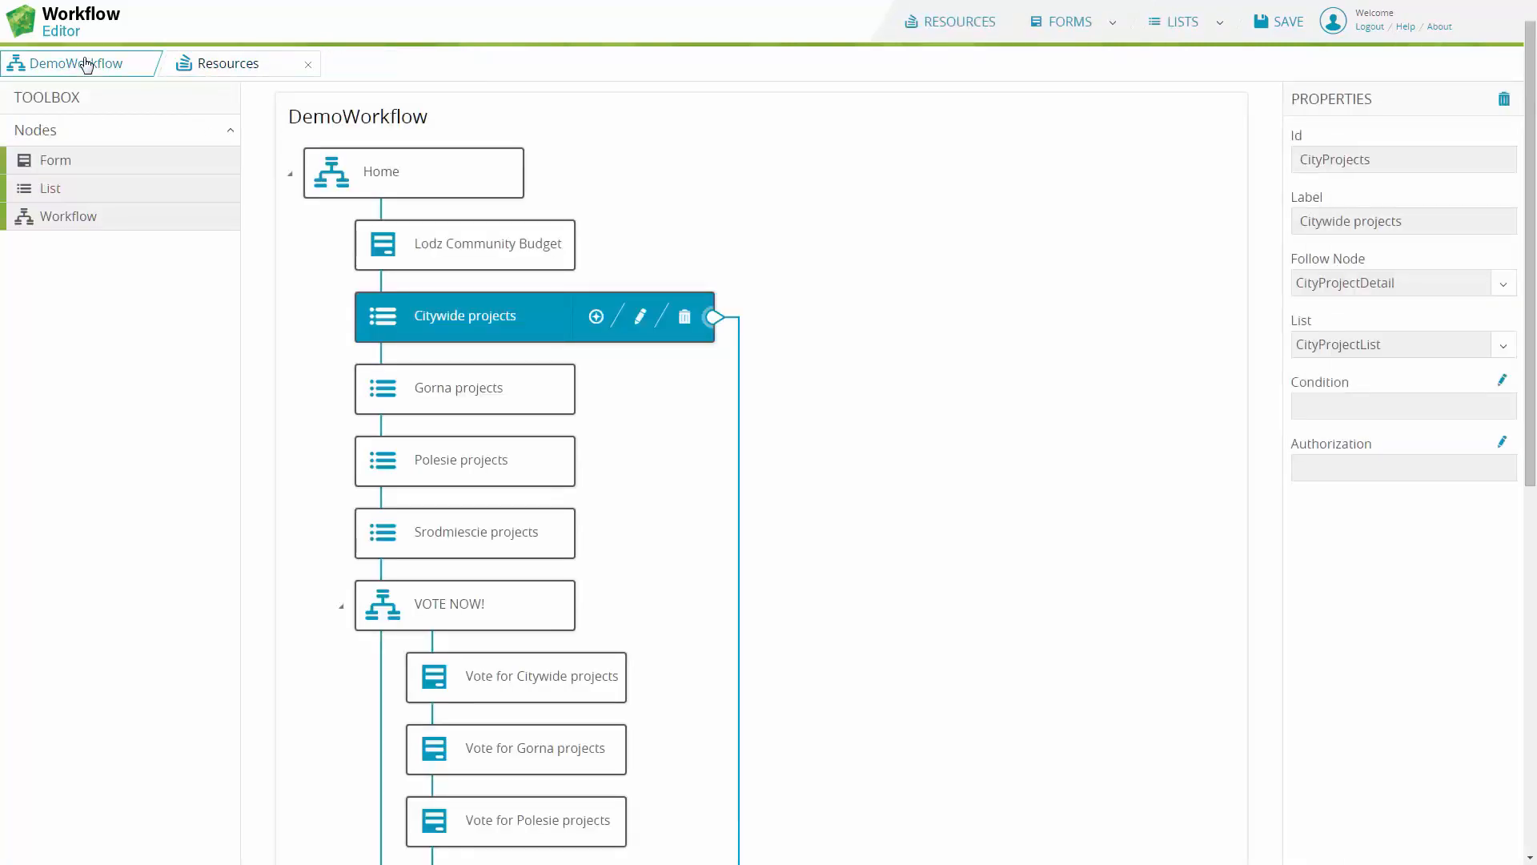
{"action": "left_click", "coordinate": [460, 245]}
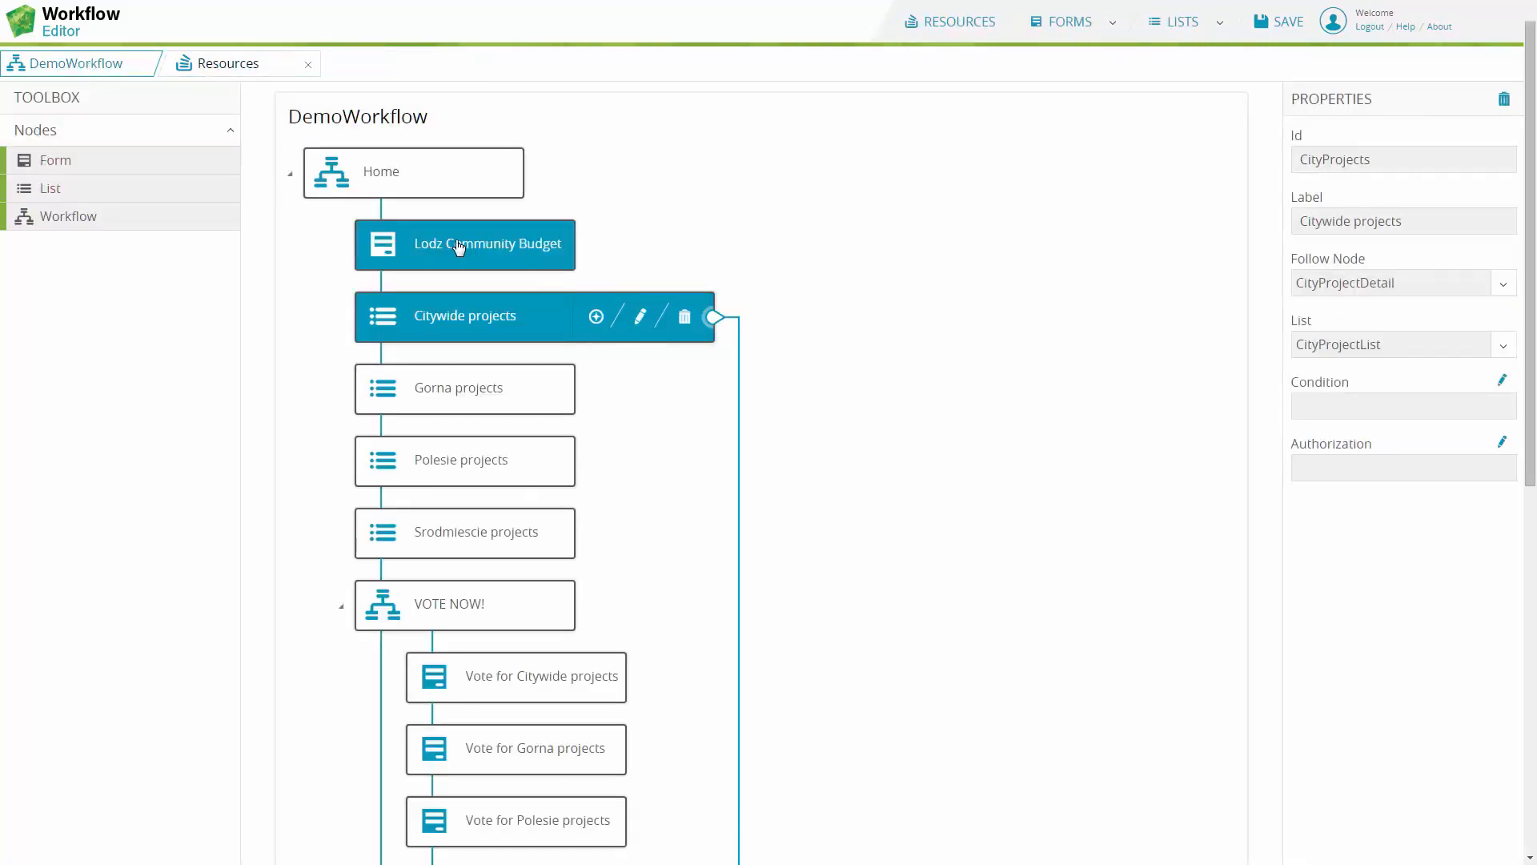
{"action": "scroll", "coordinate": [1009, 612], "scroll_direction": "down", "scroll_amount": 3}
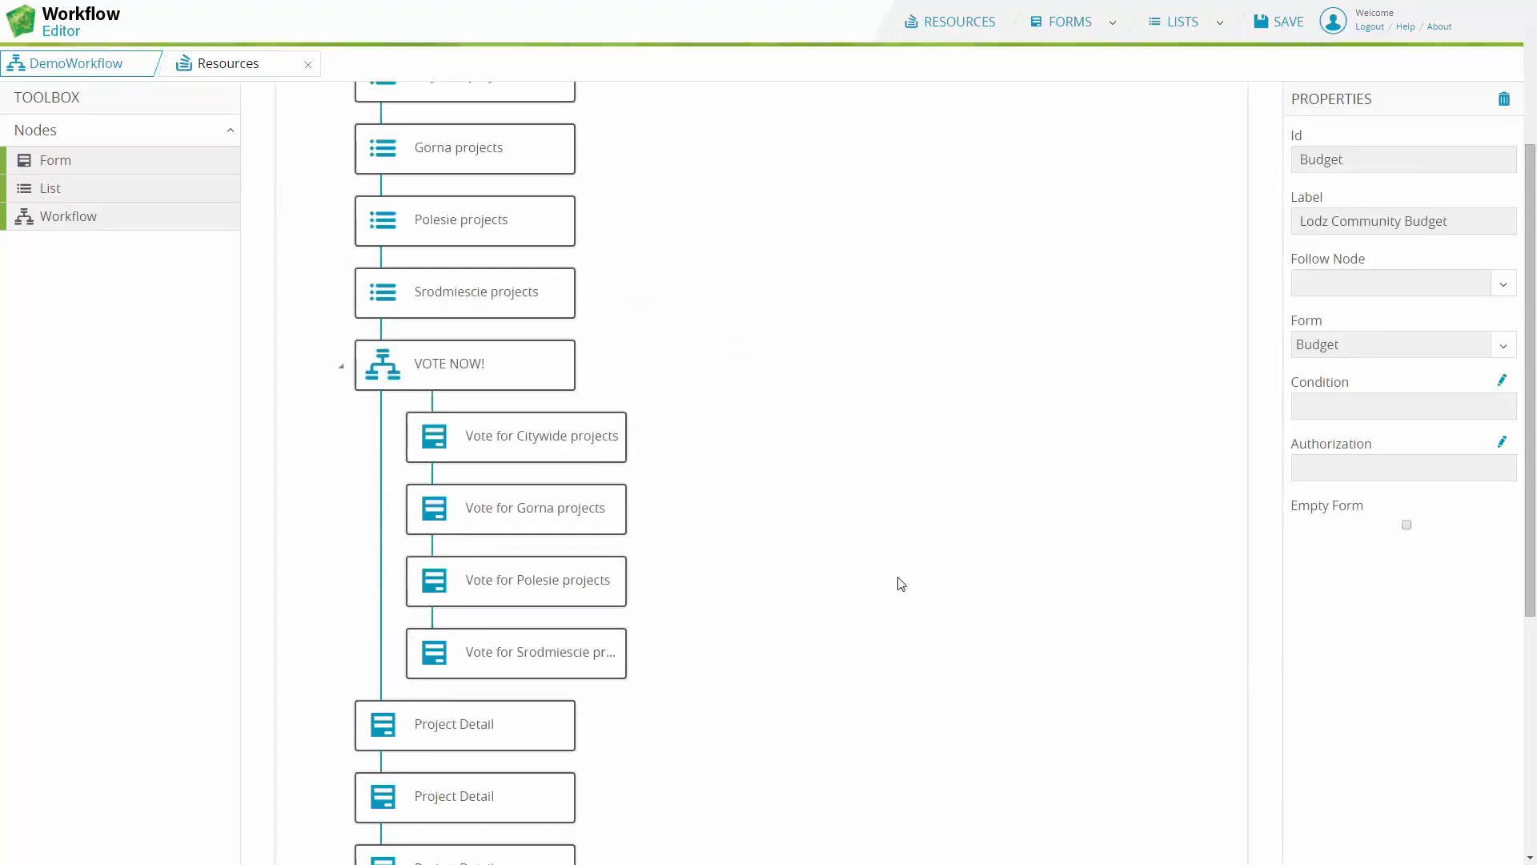
{"action": "left_click", "coordinate": [556, 461]}
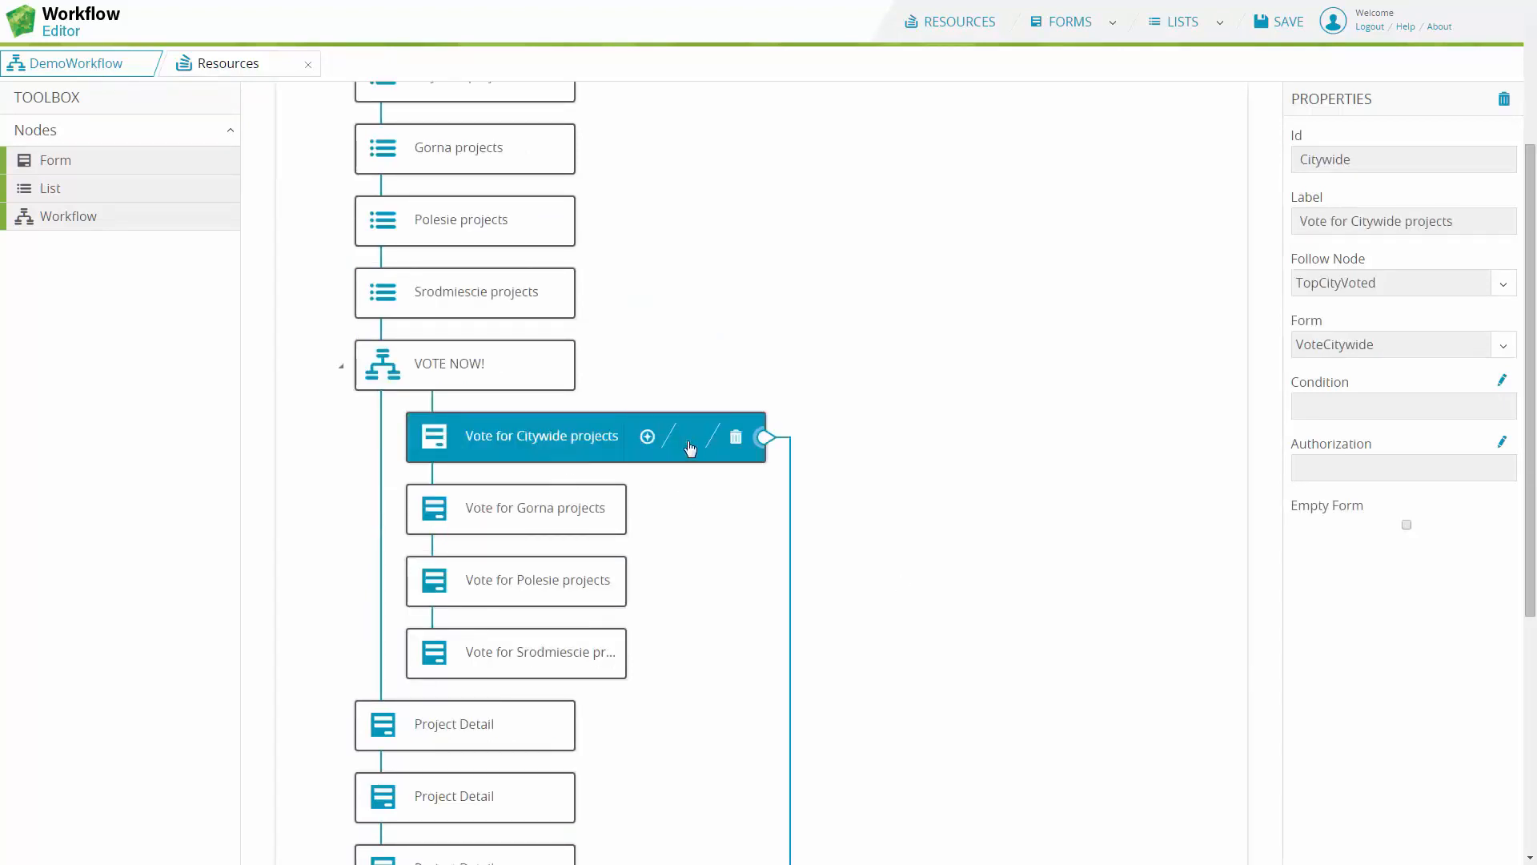
{"action": "left_click", "coordinate": [691, 436]}
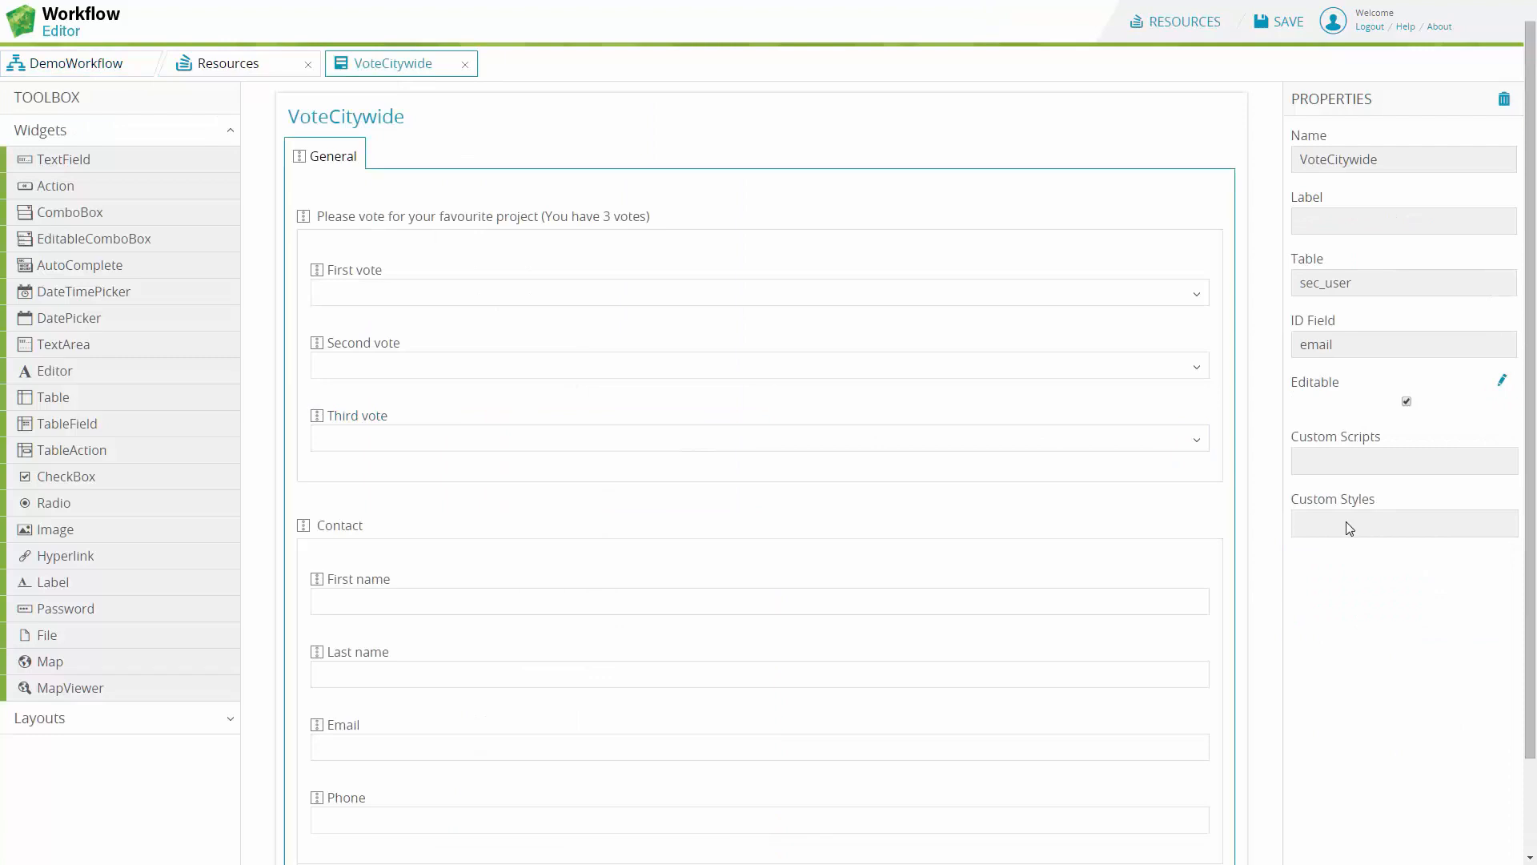
{"action": "left_click", "coordinate": [1347, 527]}
{"action": "left_click", "coordinate": [1331, 552]}
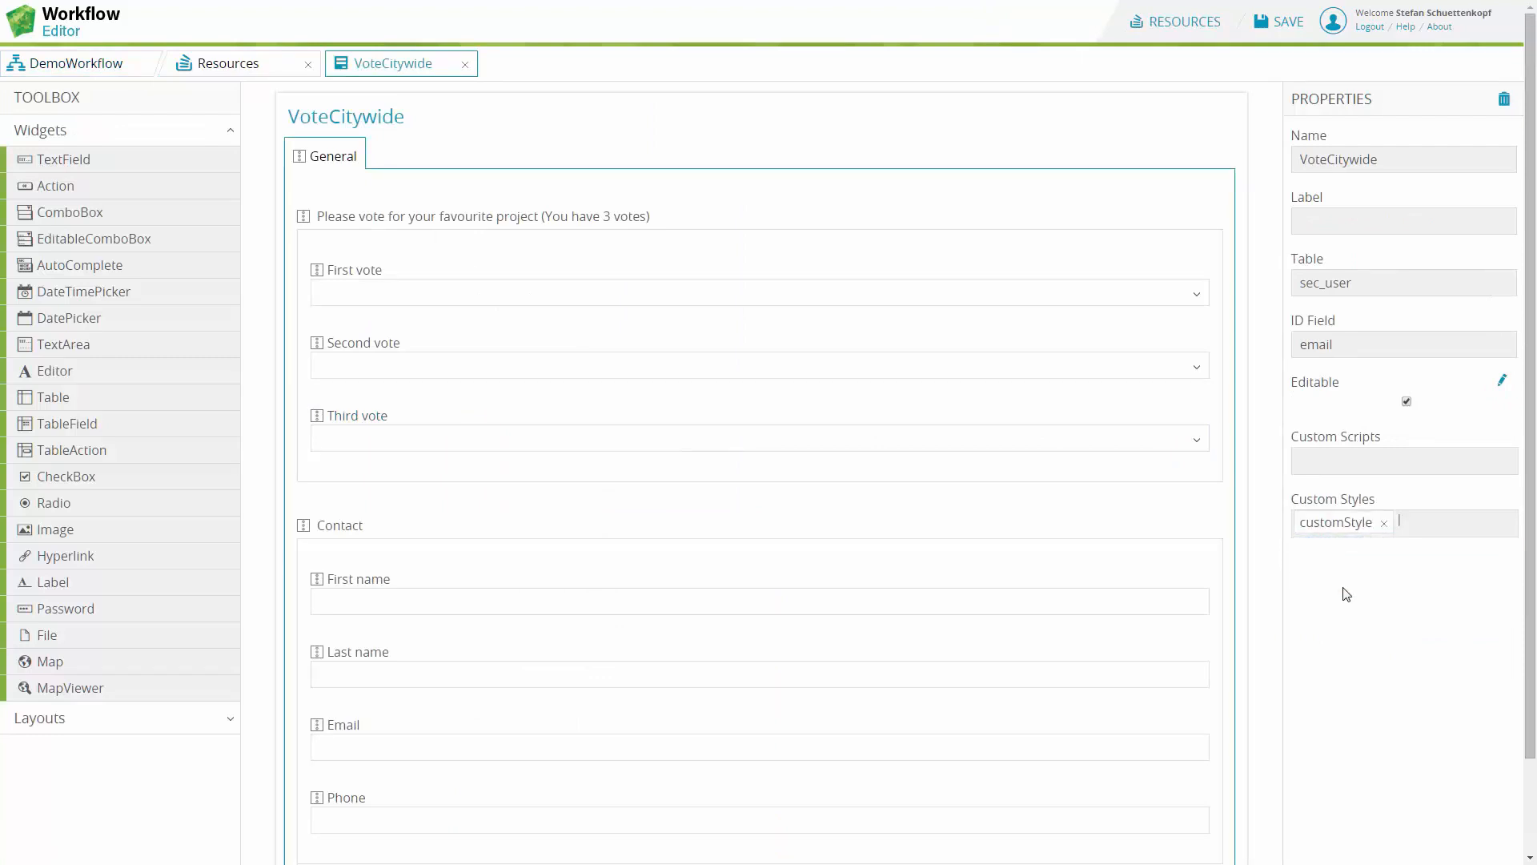
{"action": "left_click", "coordinate": [1280, 22]}
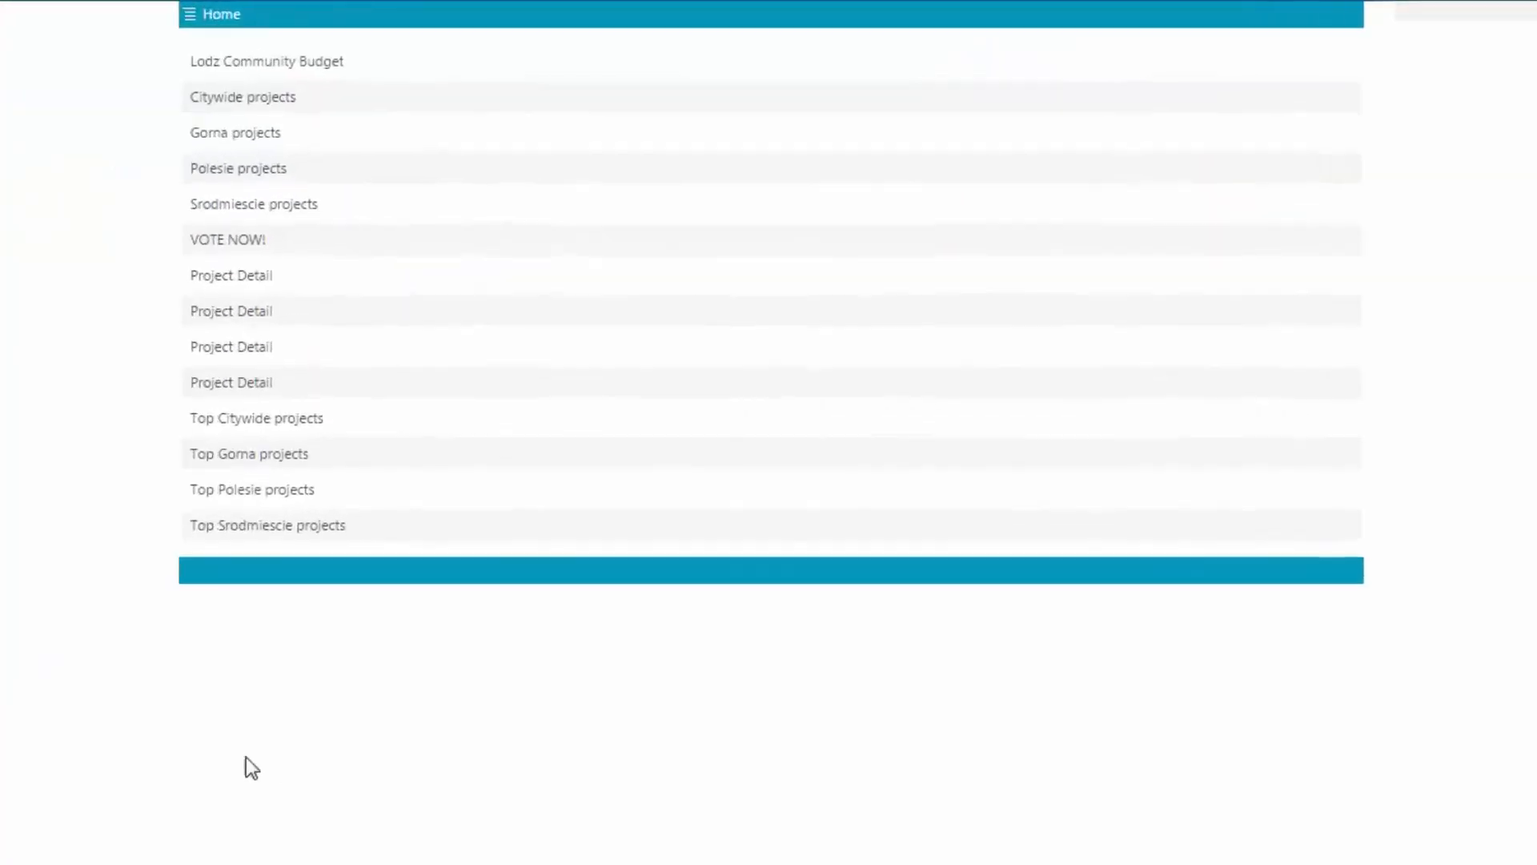
- Open the Vote for Citywide projects form under VOTE NOW! in the running workflow to check its label styling
{"action": "left_click", "coordinate": [203, 251]}
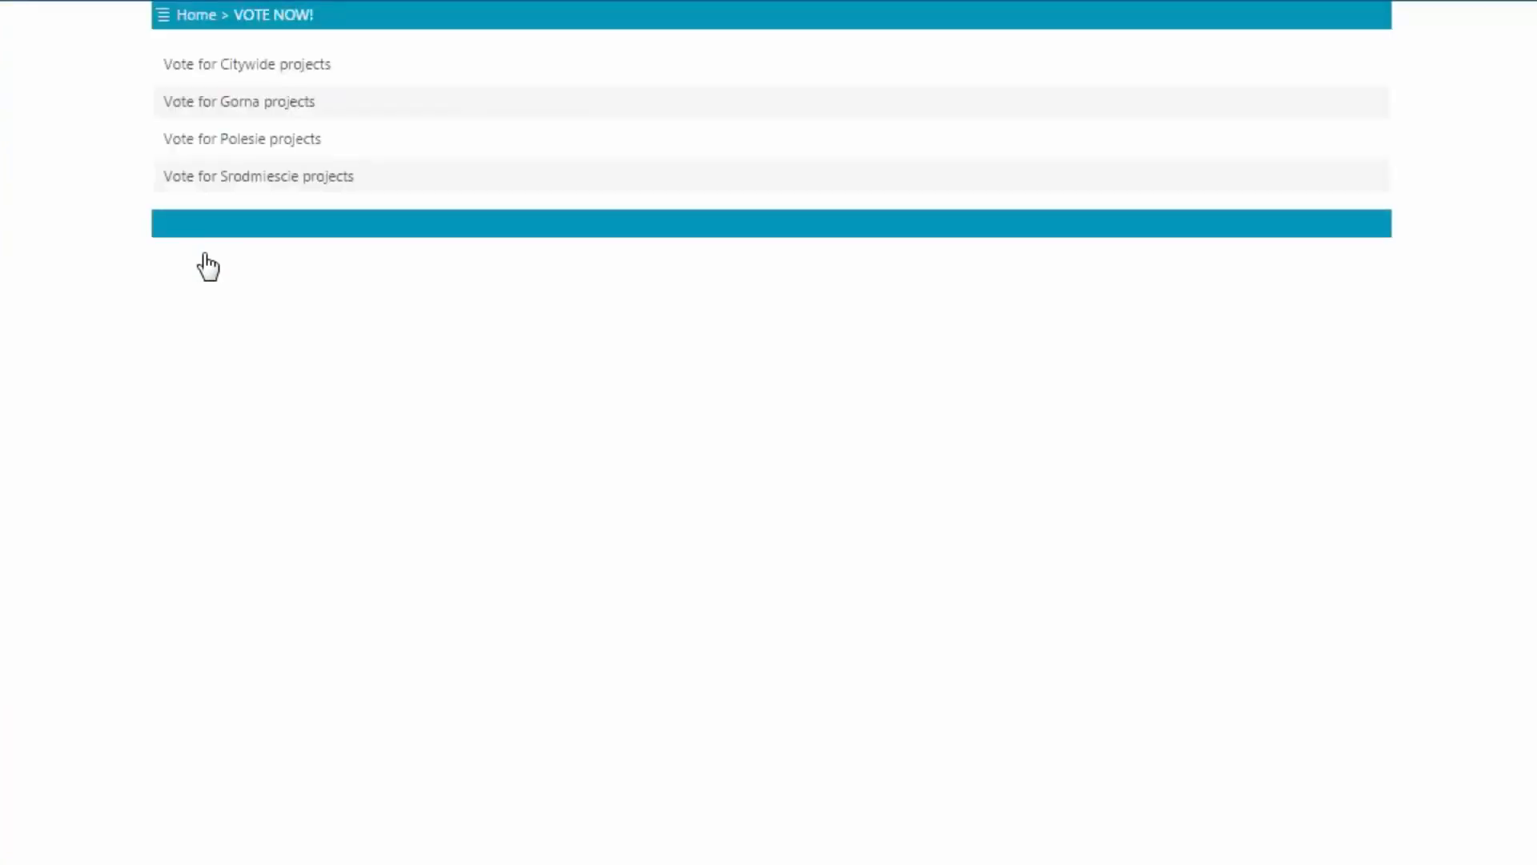
{"action": "left_click", "coordinate": [261, 72]}
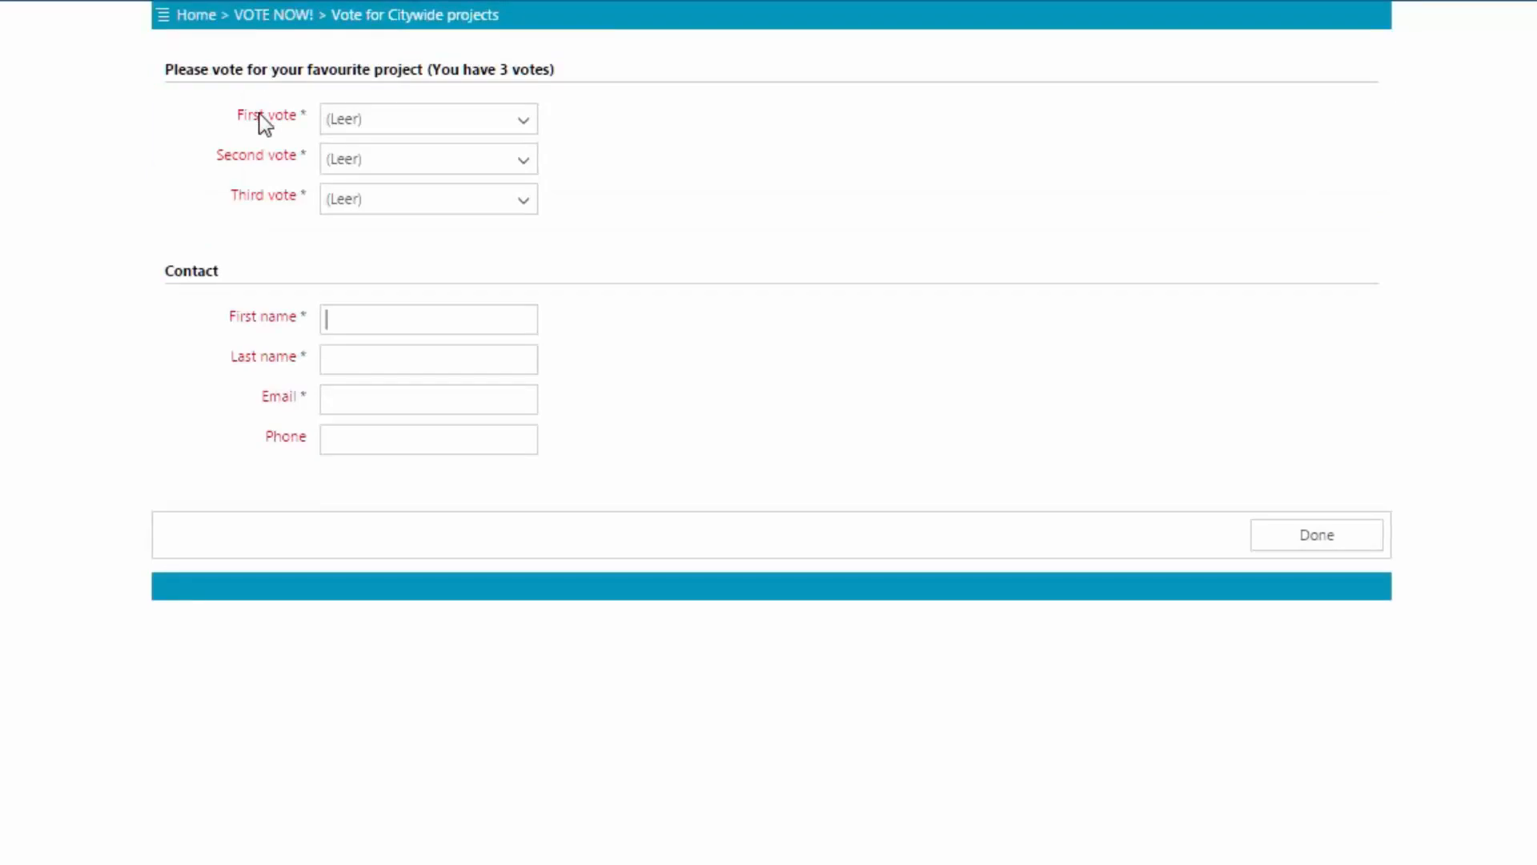